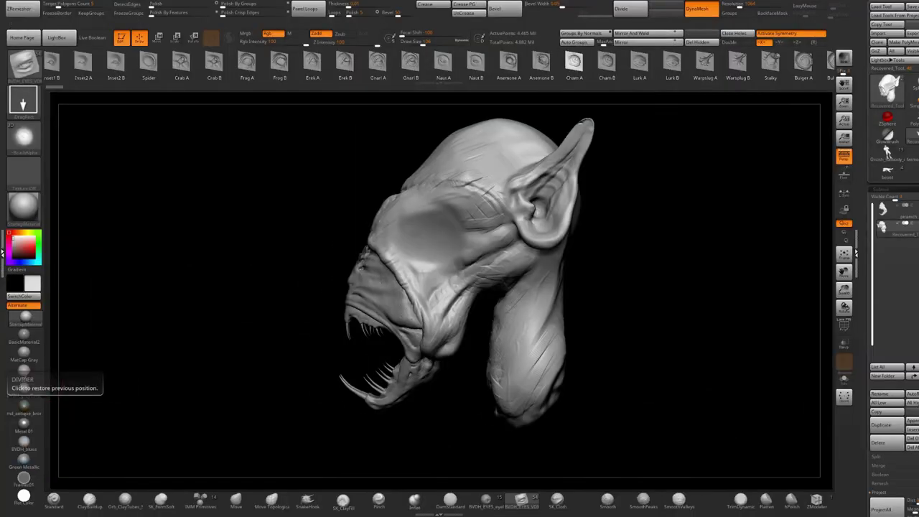
Examine the creature head's blank eye area and look through the eye brush's available shapes.
right_click_drag(402, 245, 430, 223)
mouse_move(431, 187)
right_mouse_down("ctrl")
mouse_move(435, 220)
mouse_move(446, 222)
right_mouse_up("ctrl")
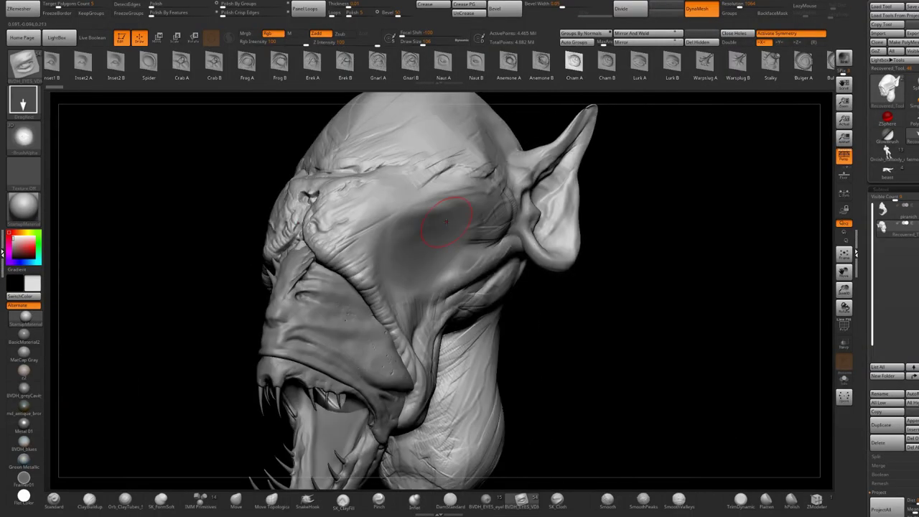
right_click_drag(443, 178, 446, 234)
right_click_drag(447, 234, 455, 208, "ctrl")
left_click_drag(113, 67, 294, 66)
left_click_drag(229, 66, 421, 65)
left_click(291, 64)
right_click_drag(405, 146, 387, 143)
left_click_drag(222, 65, 390, 65)
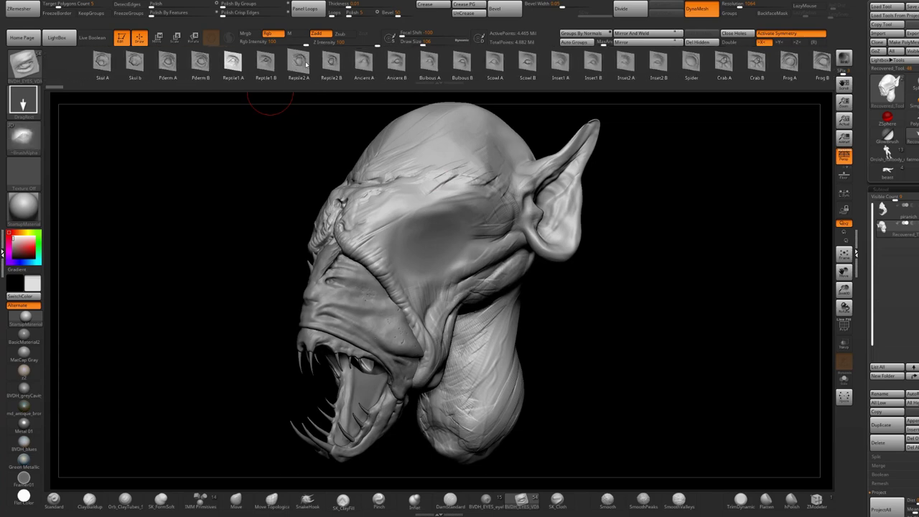
Try the Skul A and Skul b eye shapes on the blank eye area, undoing each stamp.
left_click_drag(269, 137, 428, 239)
left_click_drag(428, 206, 429, 131)
mouse_move(429, 130)
right_mouse_down("ctrl")
mouse_move(442, 243)
mouse_move(424, 262)
right_mouse_up("ctrl")
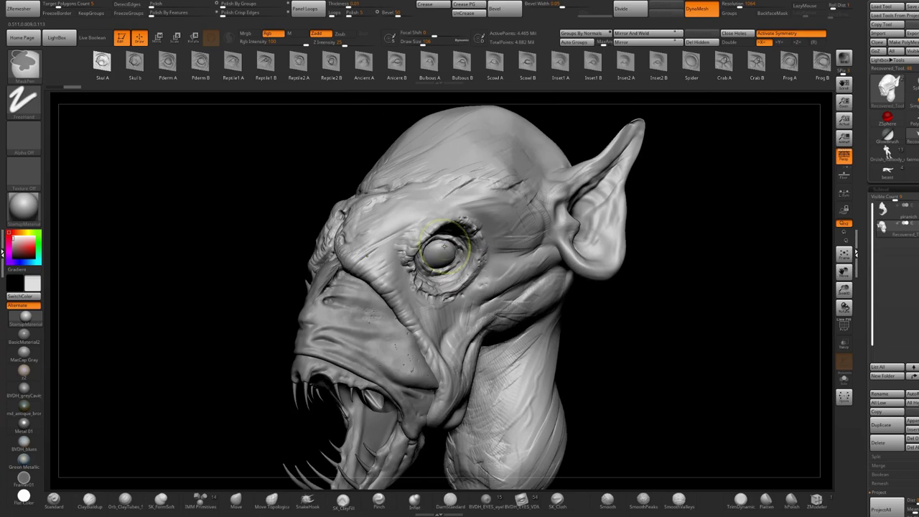
key("ctrl+z")
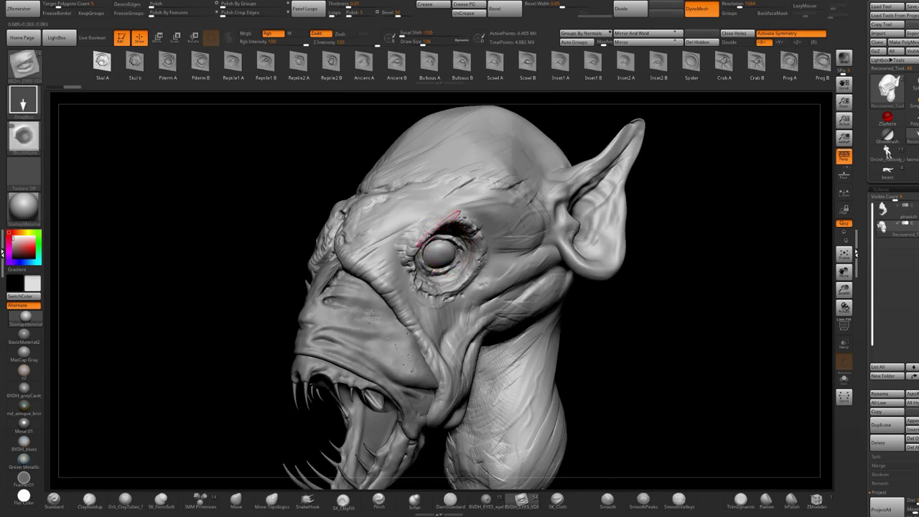
left_click(134, 66)
key("ctrl+z")
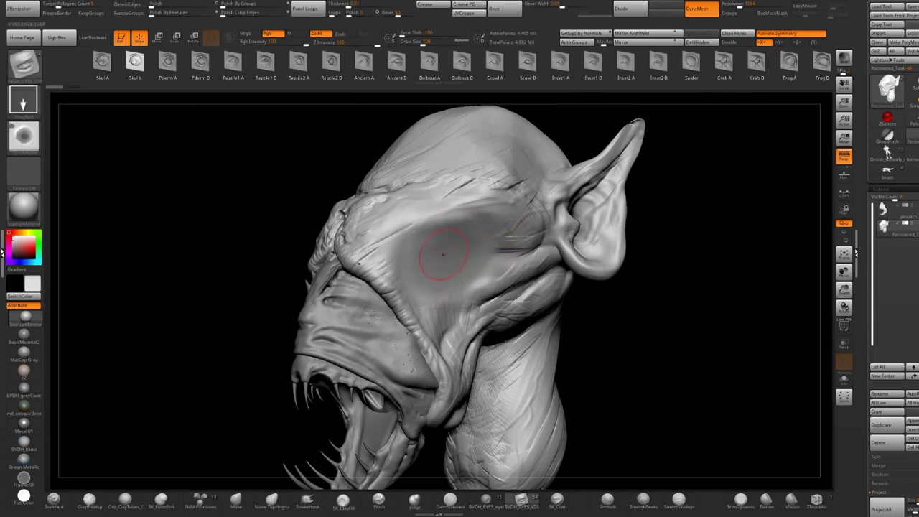
mouse_move(445, 256)
left_mouse_down()
mouse_move(439, 190)
mouse_move(415, 168)
left_mouse_up()
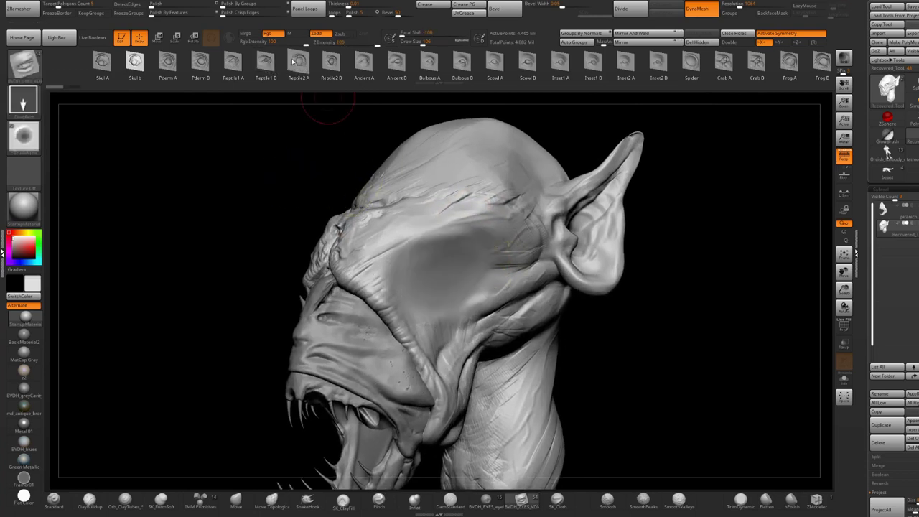
Try the Reptile2 A and Bulbous B eye shapes on the blank eye area, undoing each stamp.
left_click(298, 62)
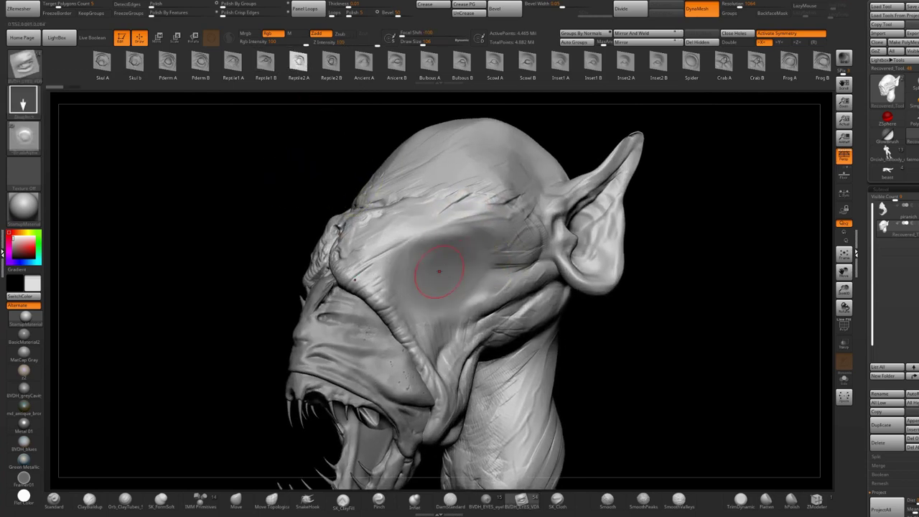
left_click_drag(434, 178, 430, 144)
mouse_move(430, 144)
right_mouse_down("ctrl")
mouse_move(421, 199)
mouse_move(406, 200)
mouse_move(430, 92)
right_mouse_up("ctrl")
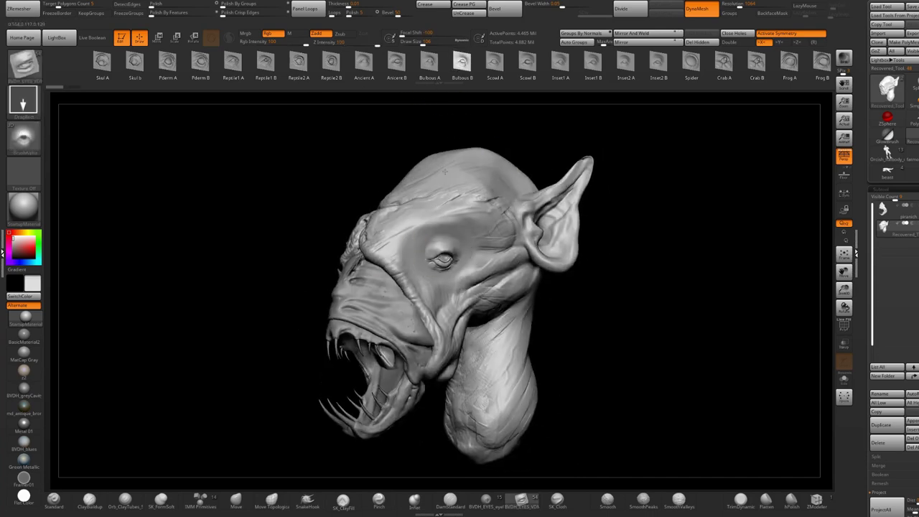
left_click_drag(443, 168, 438, 171)
key("ctrl+z")
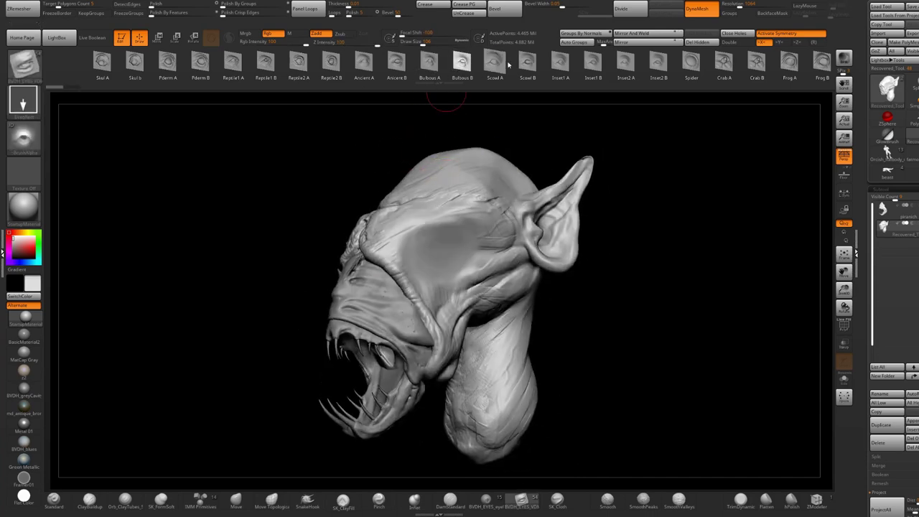
Try the Scowl A and Spider eye shapes on the blank eye area, undoing each stamp.
left_click(506, 64)
left_click_drag(443, 232, 437, 295)
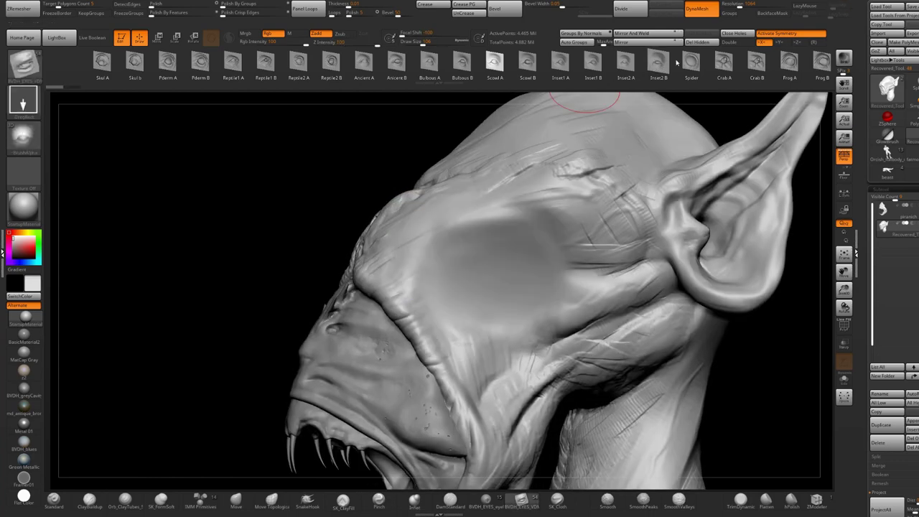
left_click(686, 62)
left_click_drag(493, 237, 501, 150)
right_click_drag(495, 155, 465, 198, "ctrl")
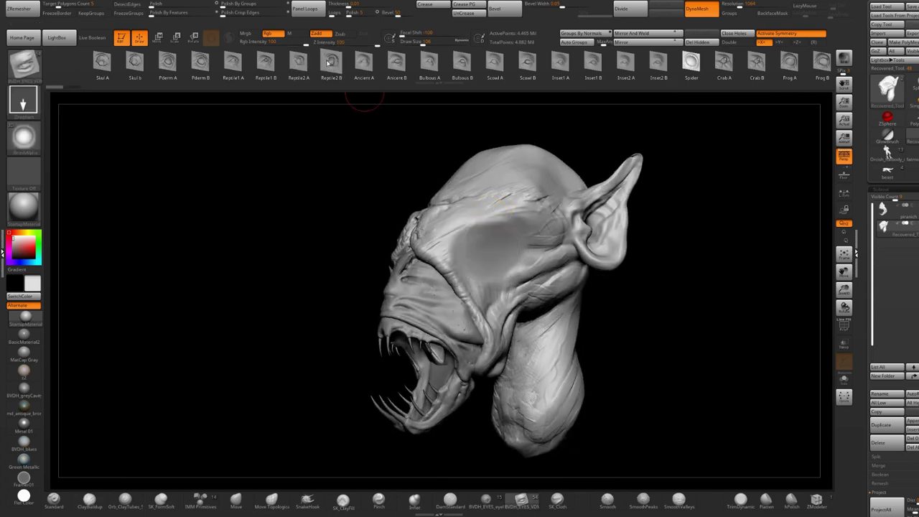
Try the Reptile2 B and Crab A eye shapes on the blank eye area, undoing each stamp.
left_click(330, 63)
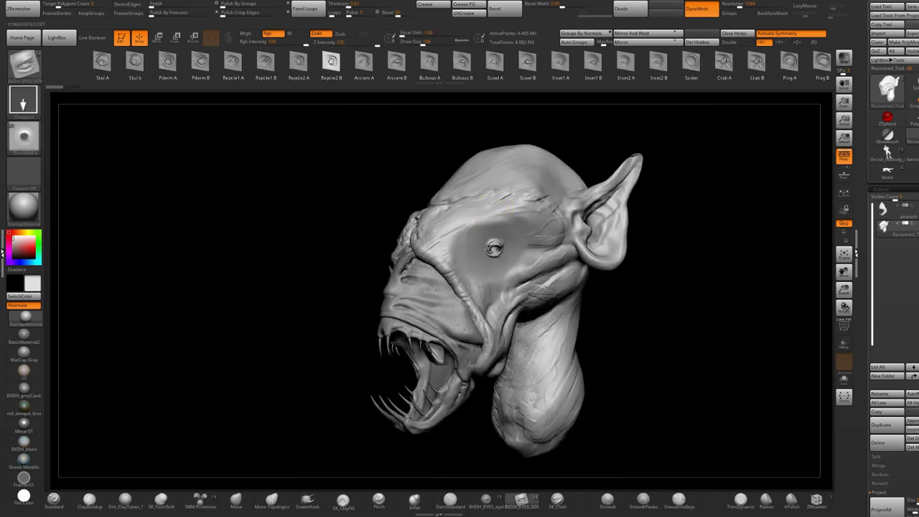
key("ctrl+z")
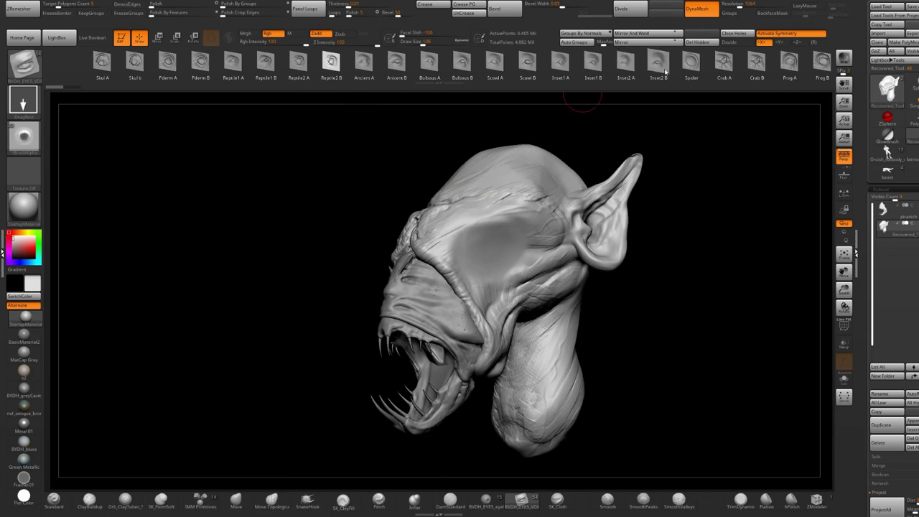
left_click(724, 63)
left_click_drag(503, 251, 489, 165)
mouse_move(496, 172)
right_mouse_down()
mouse_move(479, 181)
mouse_move(491, 204)
mouse_move(529, 246)
mouse_move(556, 248)
right_mouse_up()
key("ctrl+z")
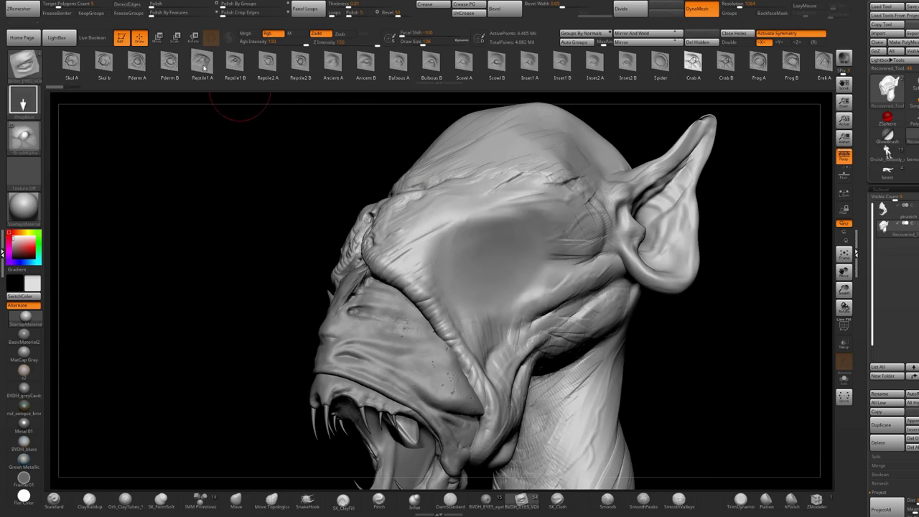
Try the Pderm A eye shape on the blank eye area and undo it.
left_click(170, 63)
left_click(137, 63)
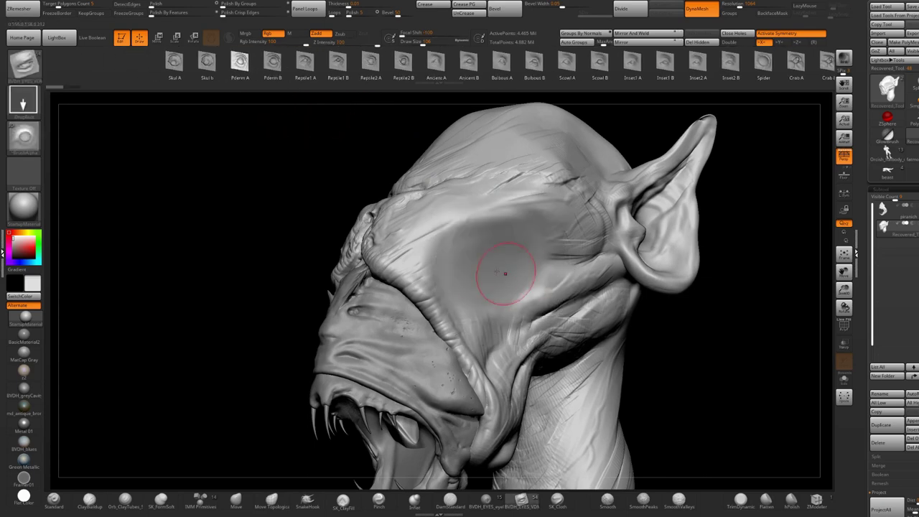
left_click_drag(488, 271, 484, 209)
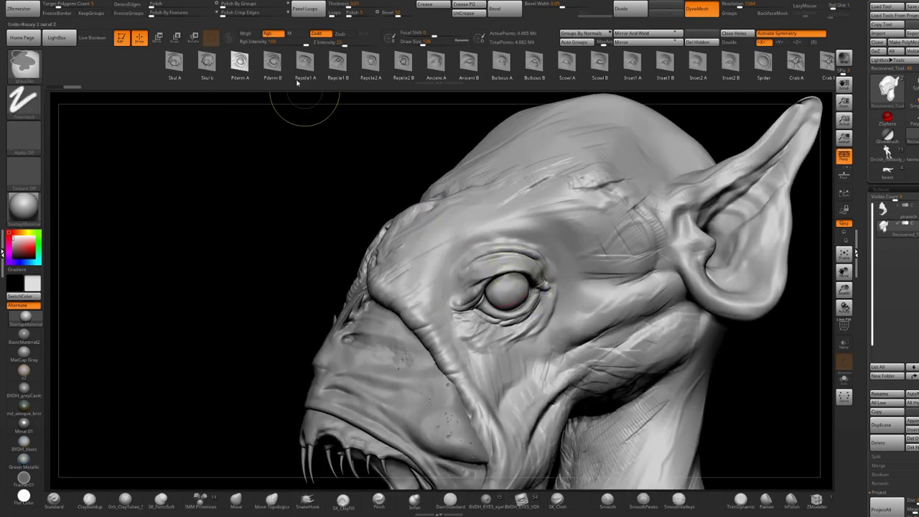
key("ctrl+z")
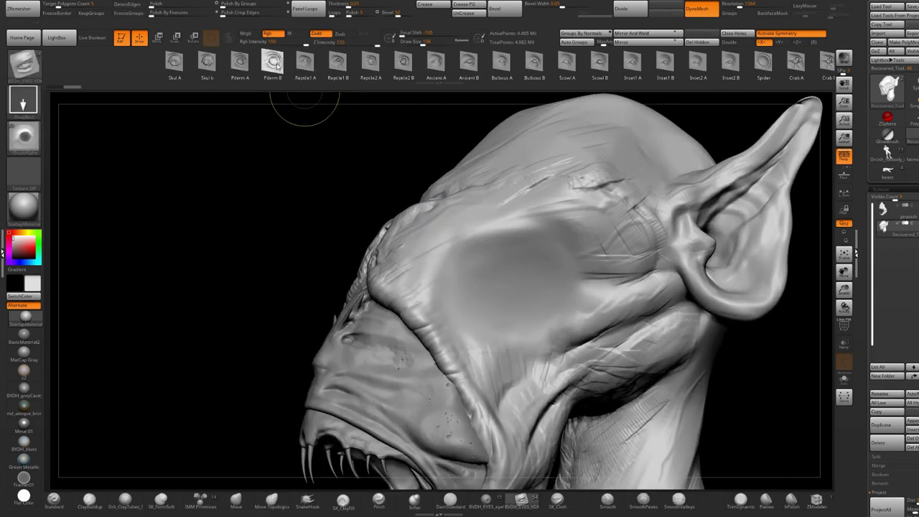
Stamp a large Pderm B eye onto the blank eye area and activate the eyeball insert brush.
left_click_drag(509, 292, 503, 184)
right_click_drag(605, 332, 568, 242, "alt")
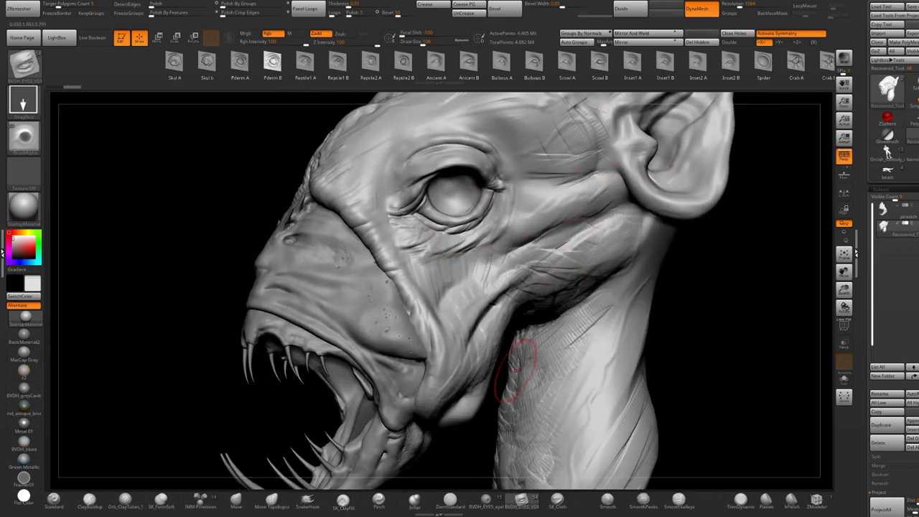
left_click(485, 497)
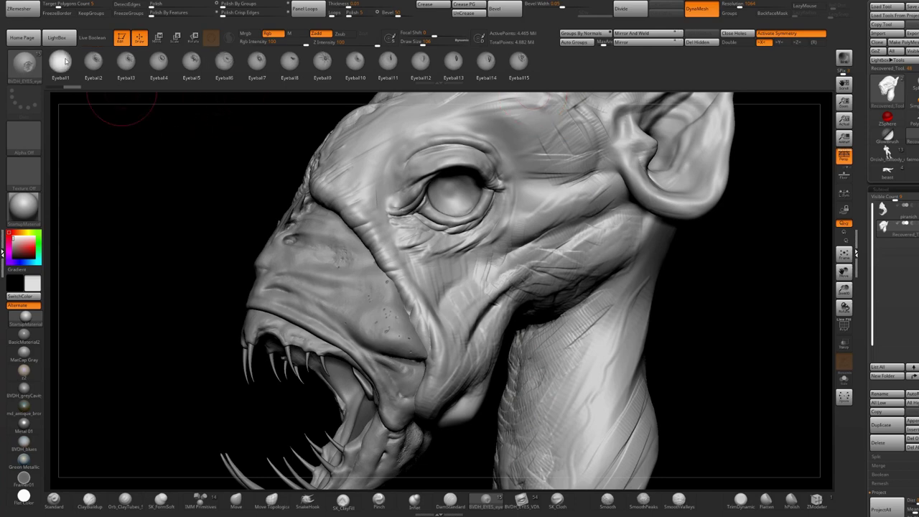
right_click_drag(453, 185, 531, 189, "ctrl")
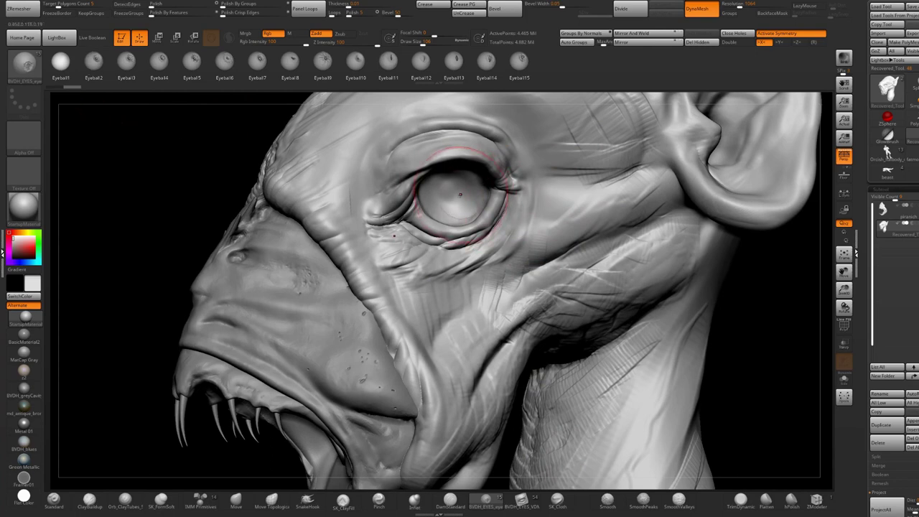
Insert the Eyeball1 mesh at the stamped eye and move it into the socket.
left_click_drag(450, 195, 457, 157)
right_click_drag(449, 151, 550, 206)
key("w")
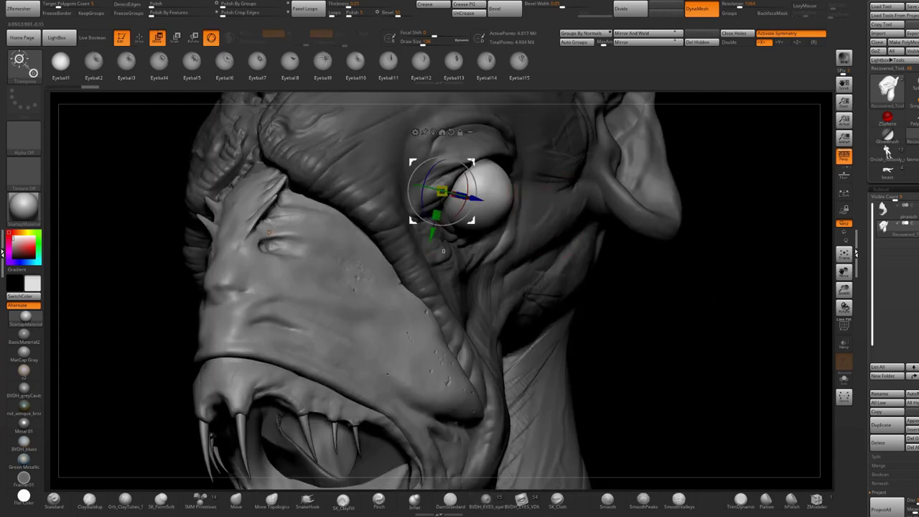
left_click_drag(442, 192, 415, 181)
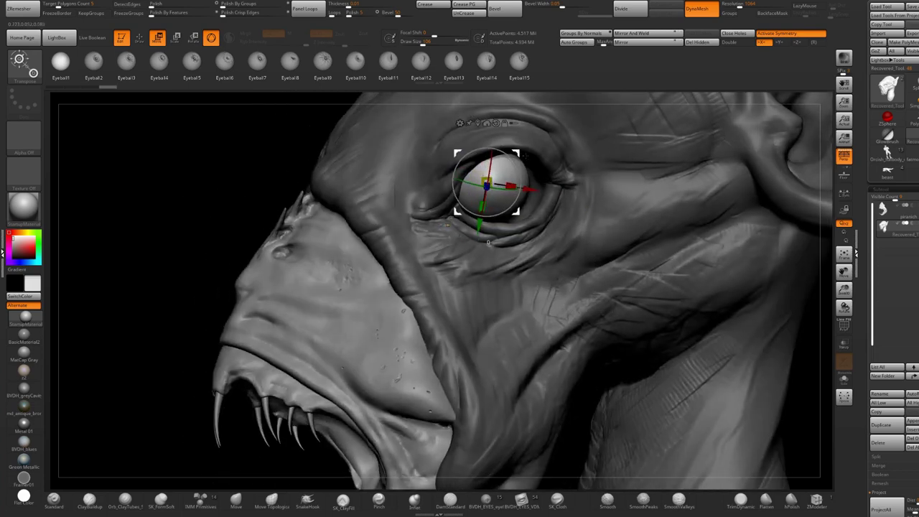
left_click_drag(487, 181, 503, 185)
key("q")
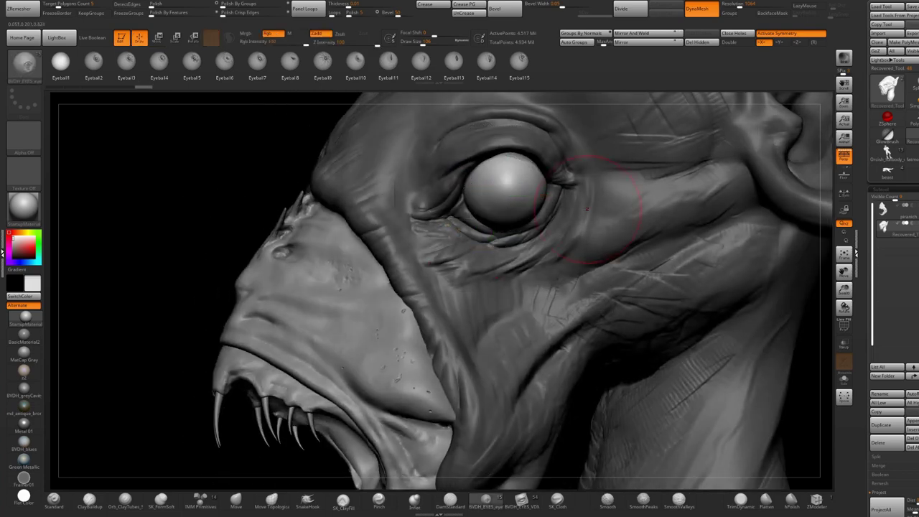
Adjust the Eyeball1 mesh's depth and alignment between the eyelids, checking it from the front and side.
right_click_drag(593, 206, 672, 209)
key("w")
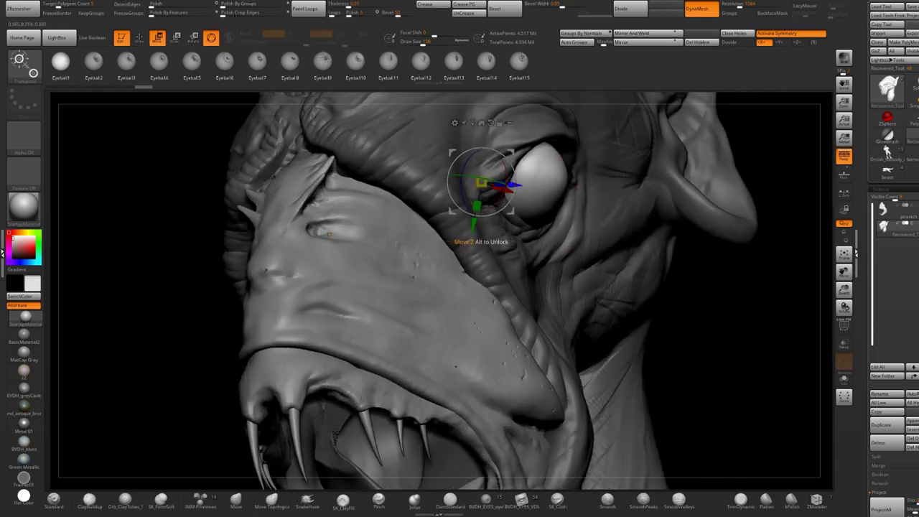
left_click_drag(516, 184, 494, 183)
right_click_drag(625, 167, 548, 164)
left_click_drag(503, 188, 506, 183)
right_click_drag(609, 247, 585, 181, "ctrl")
key("q")
mouse_move(585, 179)
left_mouse_down()
mouse_move(599, 170)
mouse_move(626, 185)
left_mouse_up()
Undo the Eyeball1 insertion and its moves.
mouse_move(662, 221)
right_mouse_down()
mouse_move(610, 188)
mouse_move(661, 255)
right_mouse_up()
key("ctrl+z")
key("ctrl+z")
key("ctrl+z")
Turn off symmetry and insert the Eyeball2 mesh in the stamped eye socket.
mouse_move(626, 227)
right_mouse_down("ctrl")
mouse_move(552, 194)
mouse_move(716, 153)
right_mouse_up("ctrl")
key("x")
right_click_drag(568, 198, 527, 213)
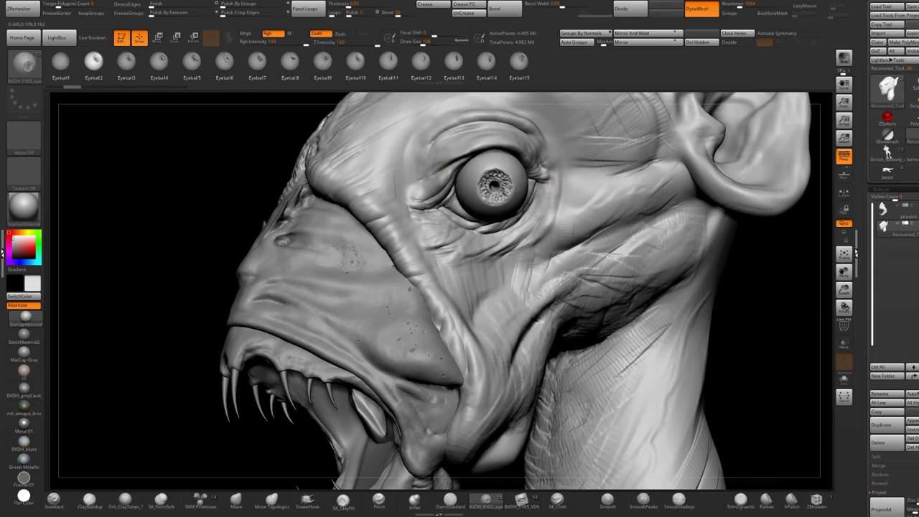
left_click_drag(495, 218, 496, 222)
right_click_drag(467, 194, 540, 221, "ctrl")
key("f")
Move the Eyeball2 mesh within the socket and scale it up slightly to fit between the eyelids.
key("w")
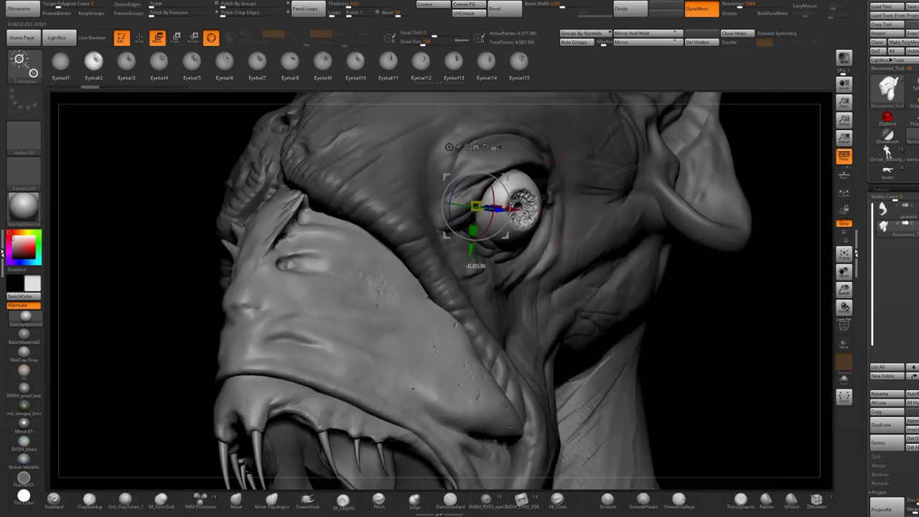
left_click_drag(476, 209, 480, 208)
right_click_drag(480, 208, 411, 203)
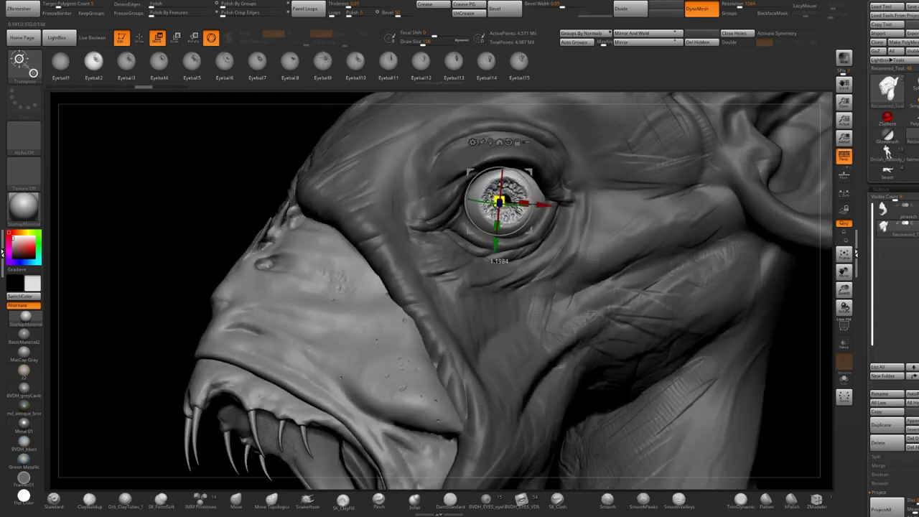
right_click_drag(460, 302, 481, 413, "ctrl")
right_click_drag(621, 275, 570, 265, "alt")
Swap the inserted eyeball for Eyeball3, Eyeball4, Eyeball5 and Eyeball7 in turn.
left_click(126, 61)
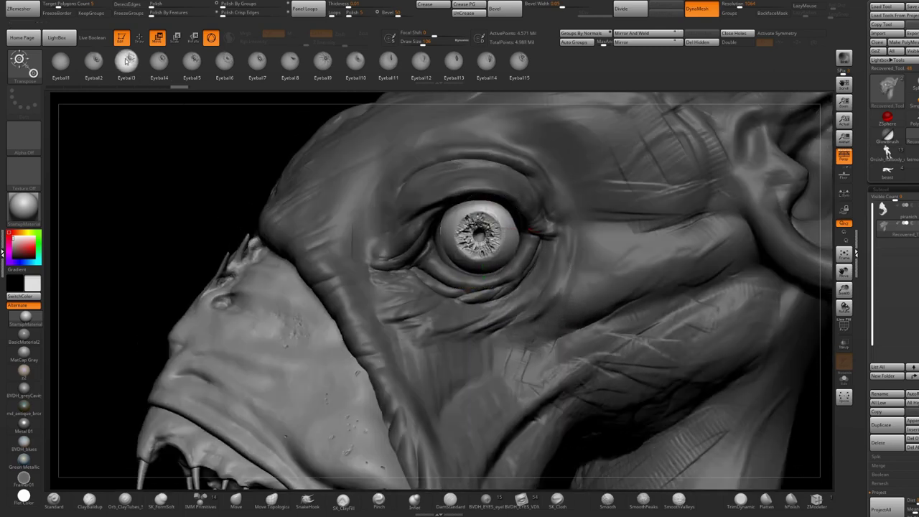
left_click(155, 64)
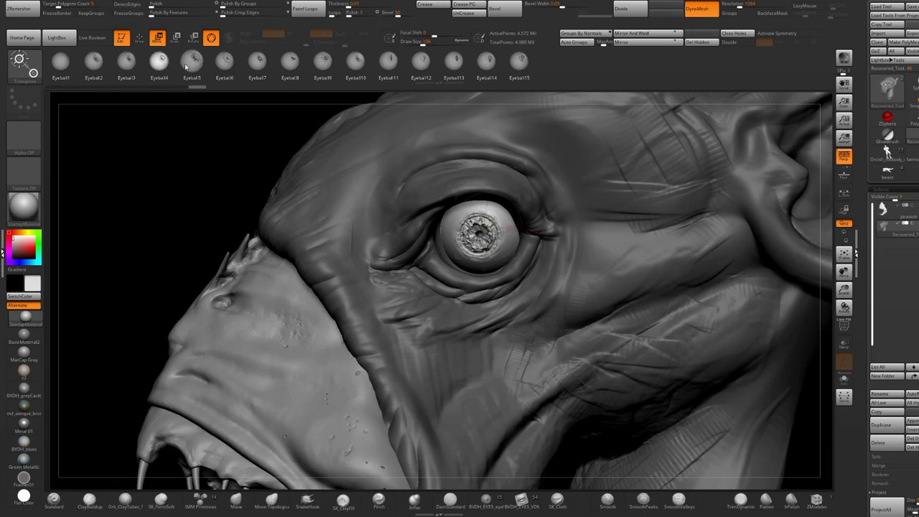
left_click(185, 67)
right_click_drag(557, 287, 560, 242, "ctrl")
left_click(256, 63)
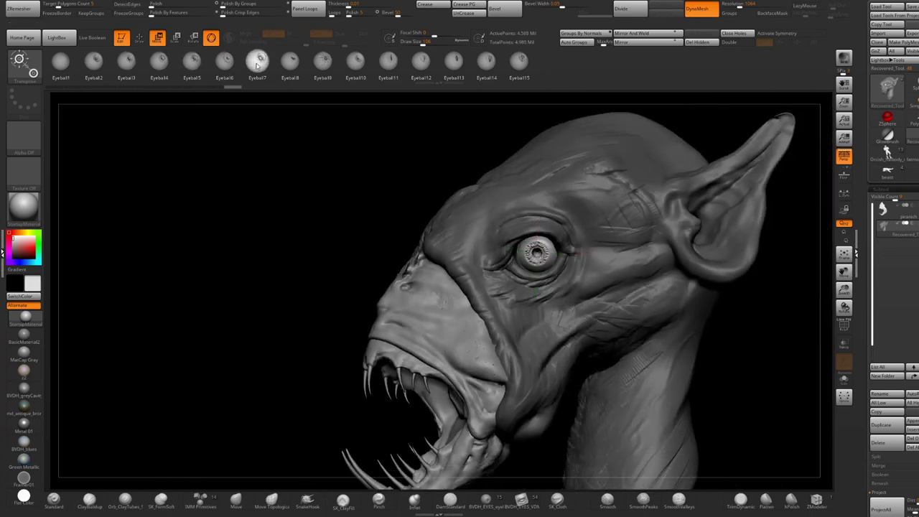
Swap the inserted eyeball through each variant from Eyeball8 to Eyeball15, ending on Eyeball15.
left_click(290, 64)
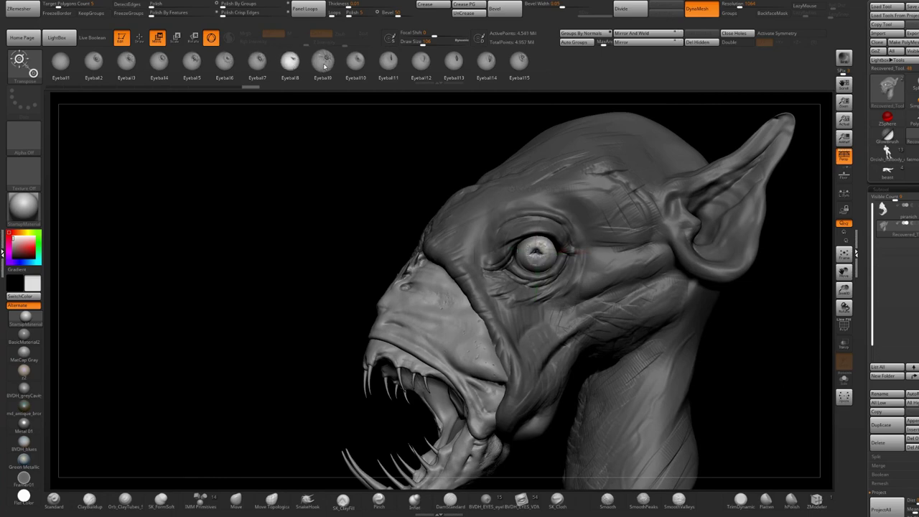
left_click(324, 63)
left_click(357, 63)
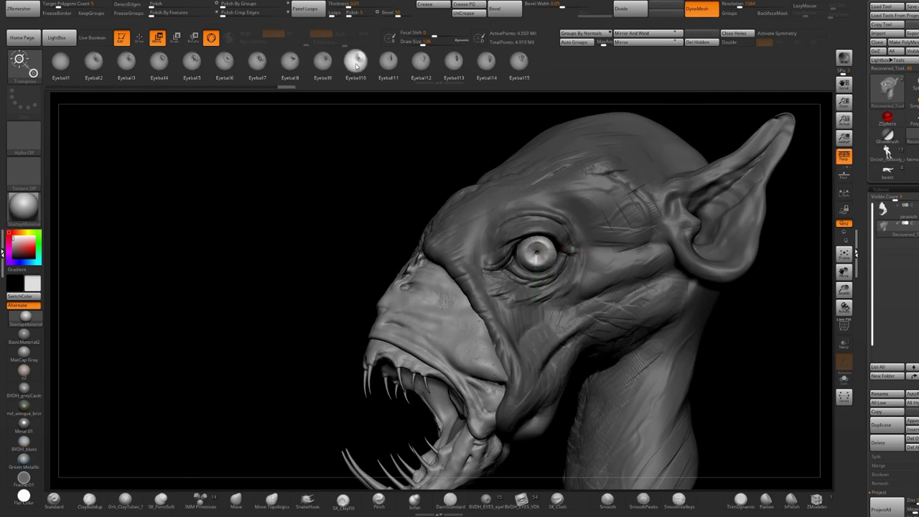
left_click(390, 63)
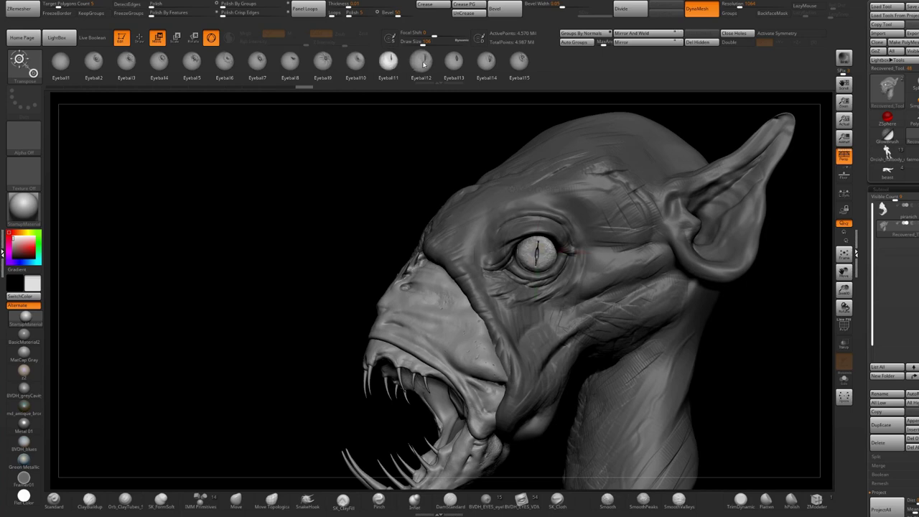
left_click(422, 63)
left_click(460, 63)
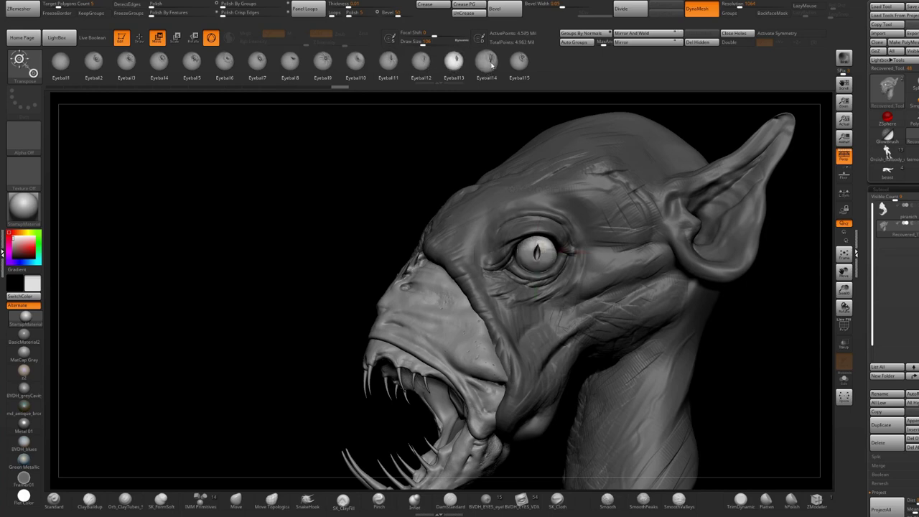
left_click(492, 64)
left_click(524, 62)
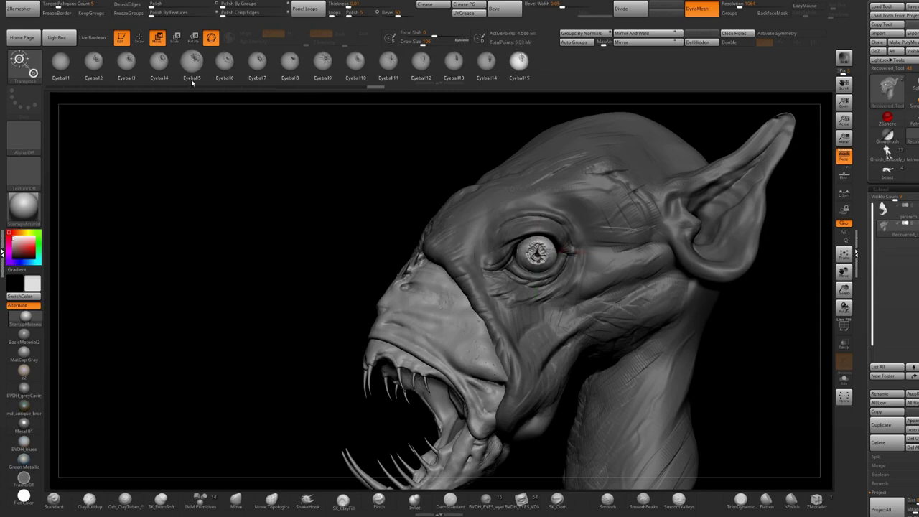
Swap the inserted eyeball for Eyeball1 and Eyeball2 in turn and inspect the fit on the head.
left_click(71, 64)
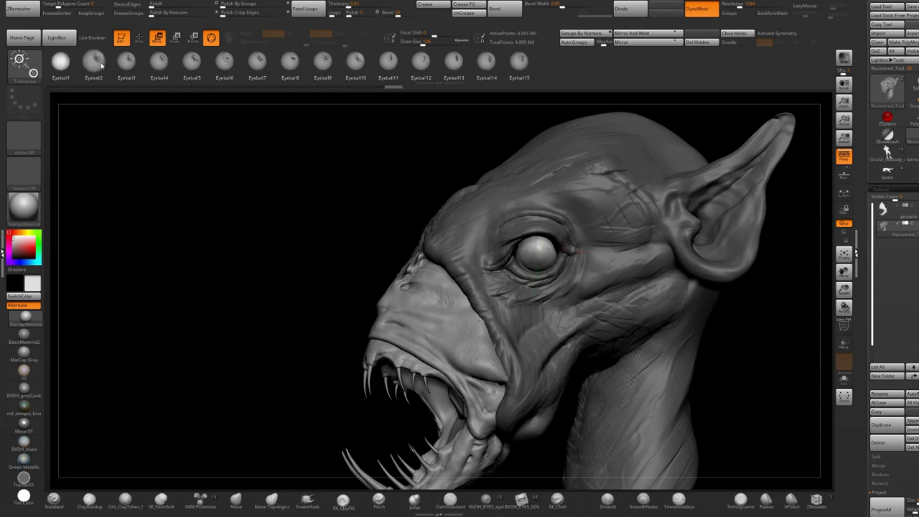
left_click(93, 62)
right_click_drag(532, 287, 503, 331)
scroll(550, 275, "down", 3)
key("q")
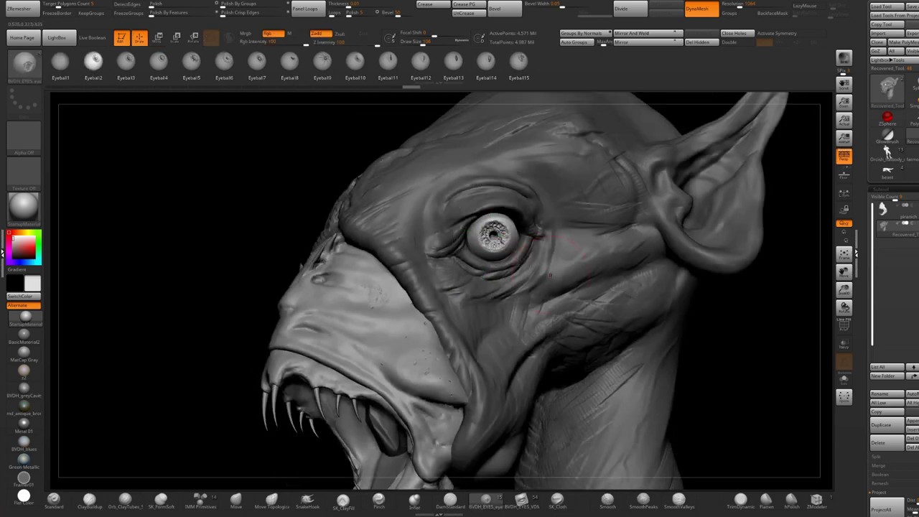
right_click_drag(564, 270, 649, 313)
left_click(847, 383)
left_click(845, 380)
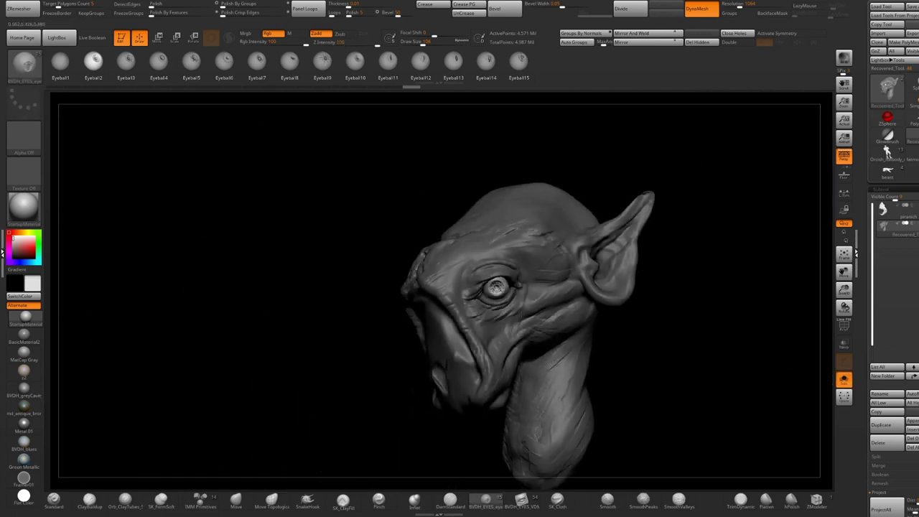
left_click(844, 379)
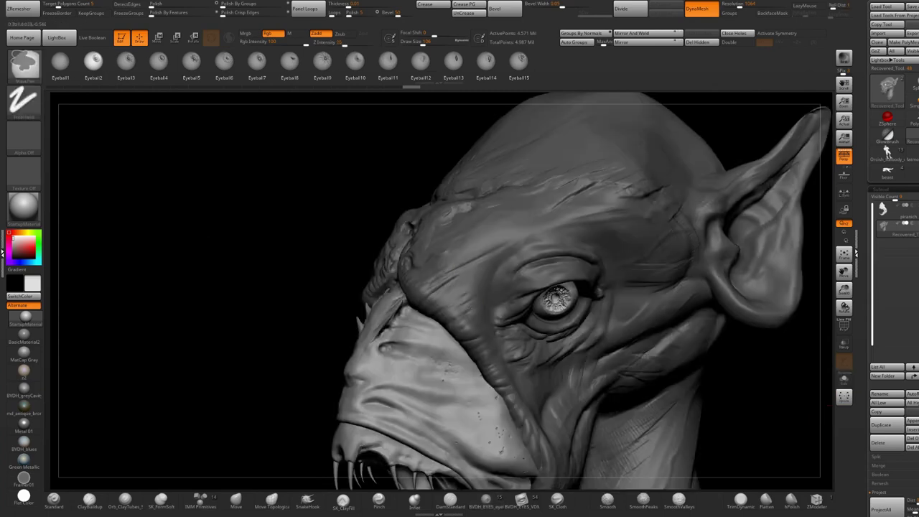
Undo the eyeball swaps, the repositioning and the eyeball insertion, going back to the empty stamped socket.
key("ctrl+z")
key("ctrl+z")
key("ctrl+z")
key("ctrl+z")
key("ctrl+z")
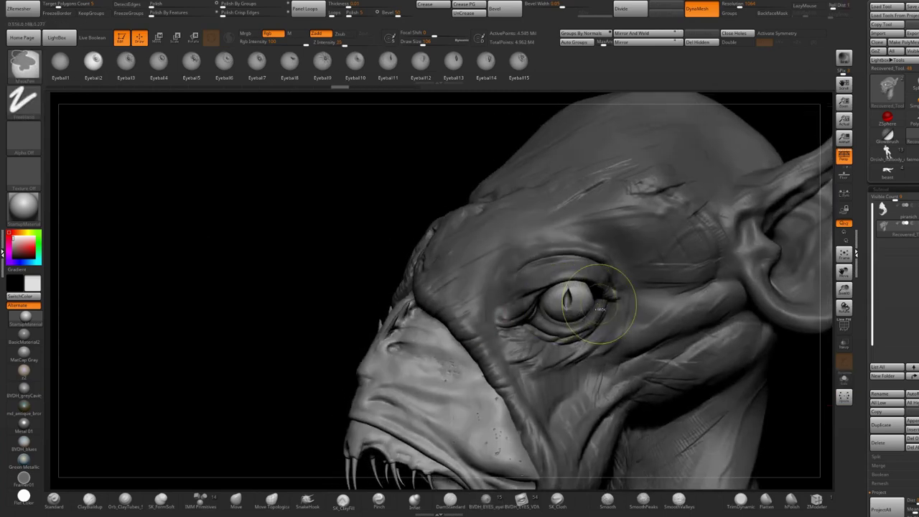
key("ctrl+z")
key("ctrl+z")
key("ctrl+z")
key("ctrl+z")
key("ctrl+z")
key("ctrl+z")
key("ctrl+z")
key("ctrl+z")
key("ctrl+z")
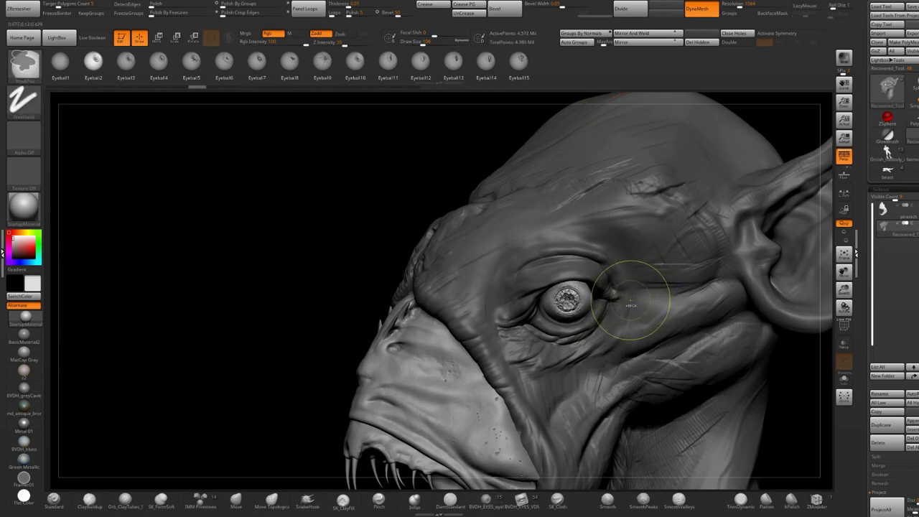
key("ctrl+z")
key("ctrl+z")
key("ctrl+z")
key("ctrl+z")
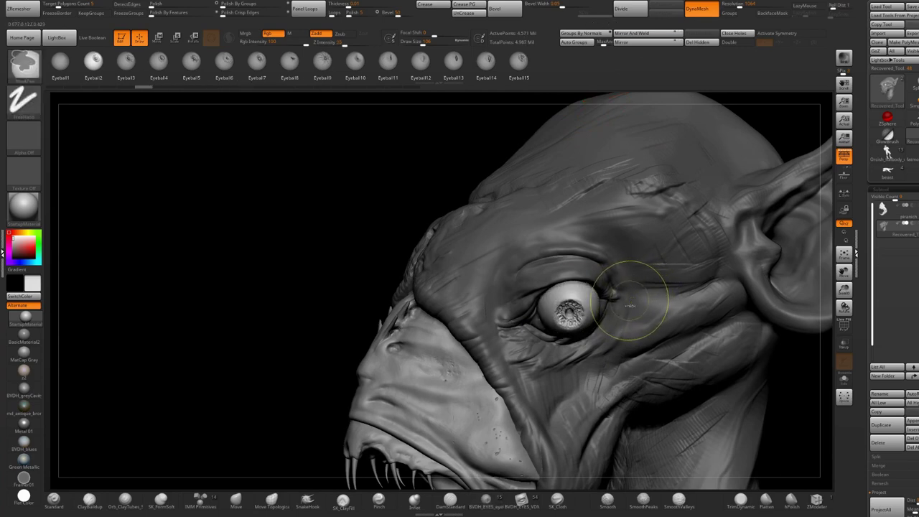
Append a Sphere3D as a new subtool and make it the active one.
mouse_move(652, 341)
right_mouse_down("alt")
mouse_move(619, 276)
mouse_move(613, 315)
right_mouse_up("alt")
left_click(913, 422)
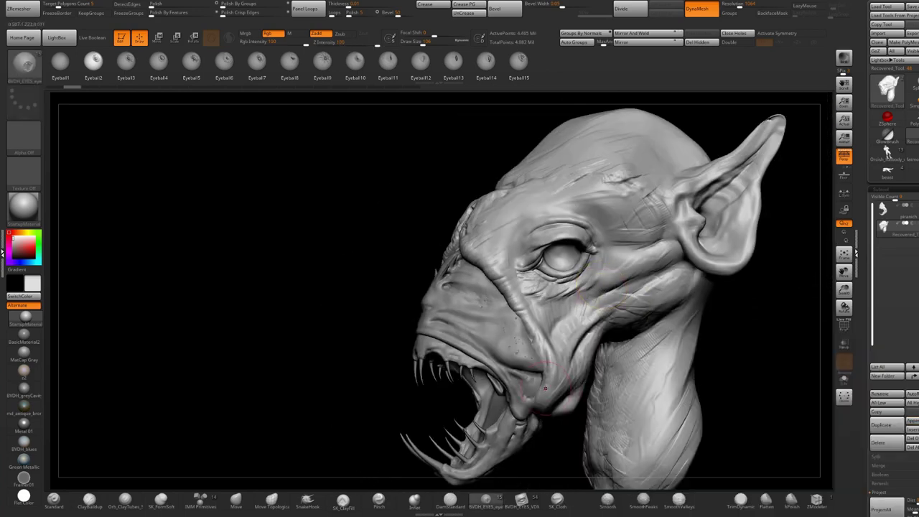
left_click(914, 424)
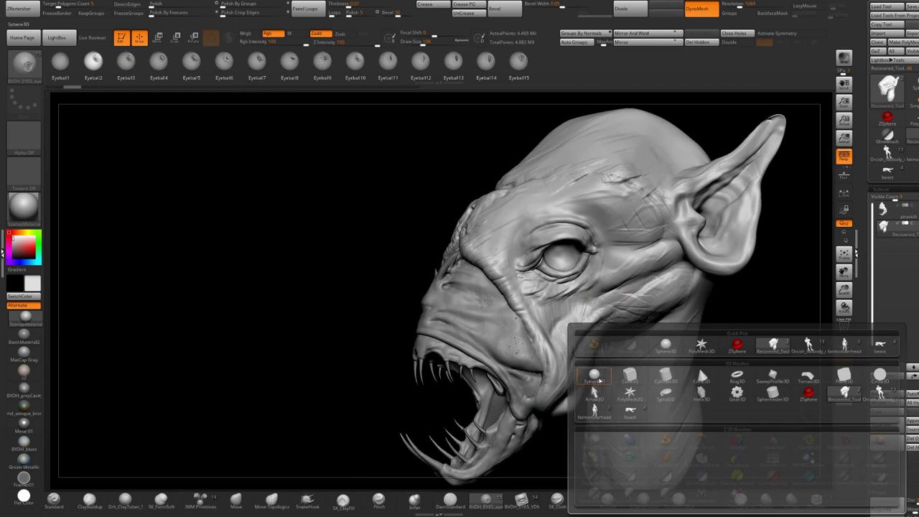
left_click(594, 375)
left_click(577, 265, "alt")
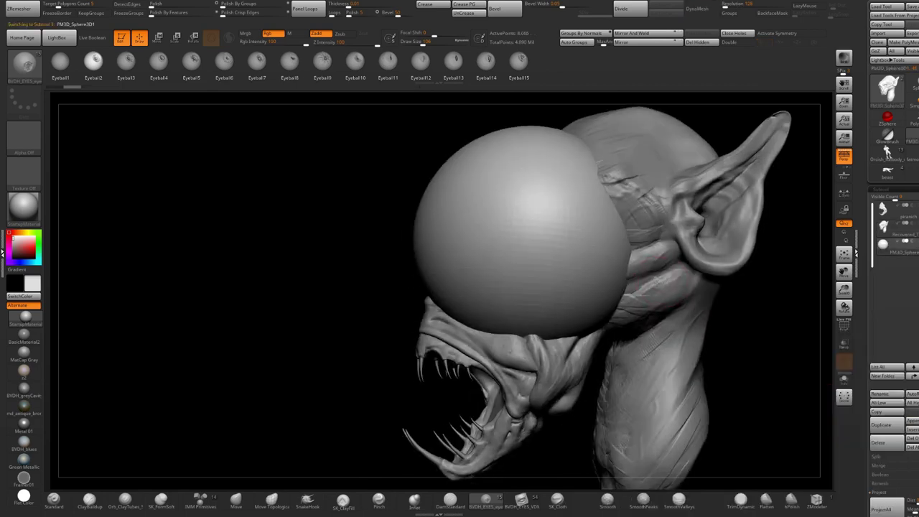
Scale down the appended sphere and move it back inside the head.
right_click_drag(577, 265, 586, 280)
key("w")
key("r")
left_click_drag(535, 247, 507, 275)
key("w")
left_click_drag(535, 247, 626, 224)
Adjust the sphere's size and position inside the head with transparency on, and turn transparency off.
left_click(844, 348)
left_click_drag(656, 252, 673, 234)
left_click_drag(643, 204, 636, 230)
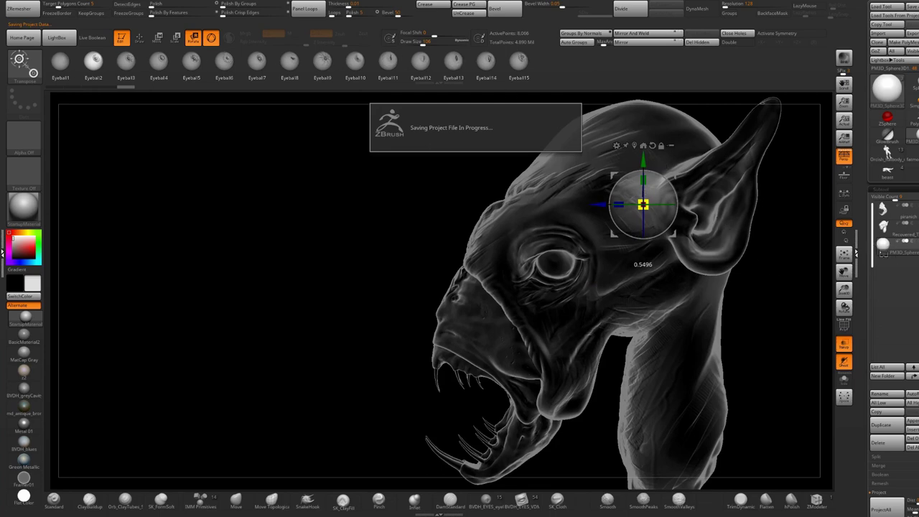
key("q")
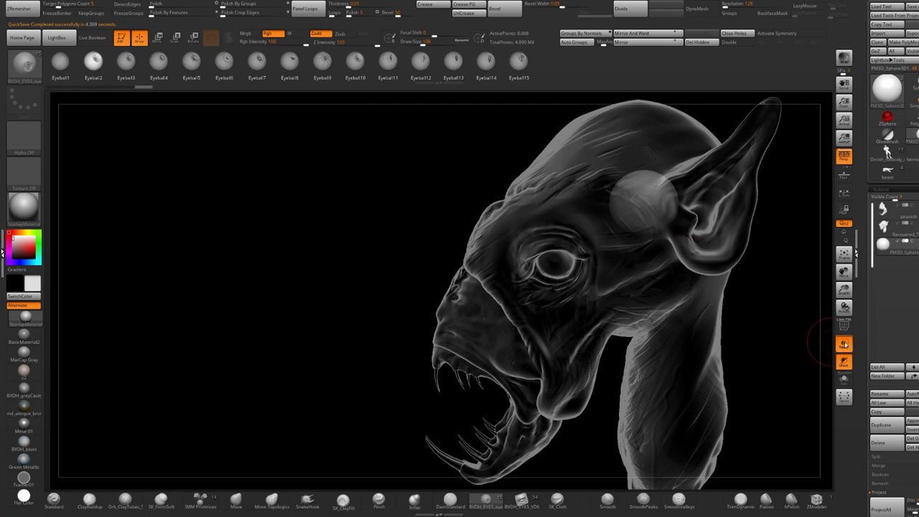
left_click(841, 344)
right_click_drag(625, 201, 574, 186)
key("f")
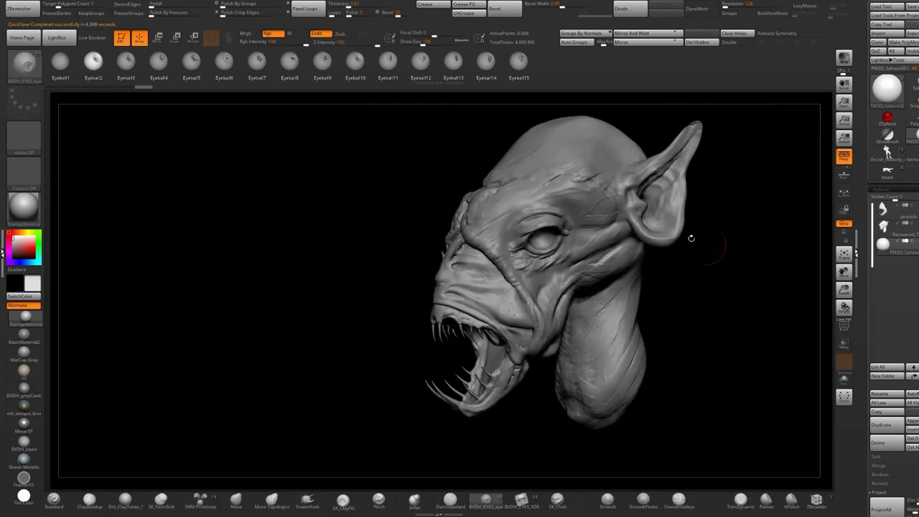
Insert the Eyeball3 mesh in the stamped eye socket while the sphere subtool is active.
right_click_drag(556, 228, 614, 270, "ctrl")
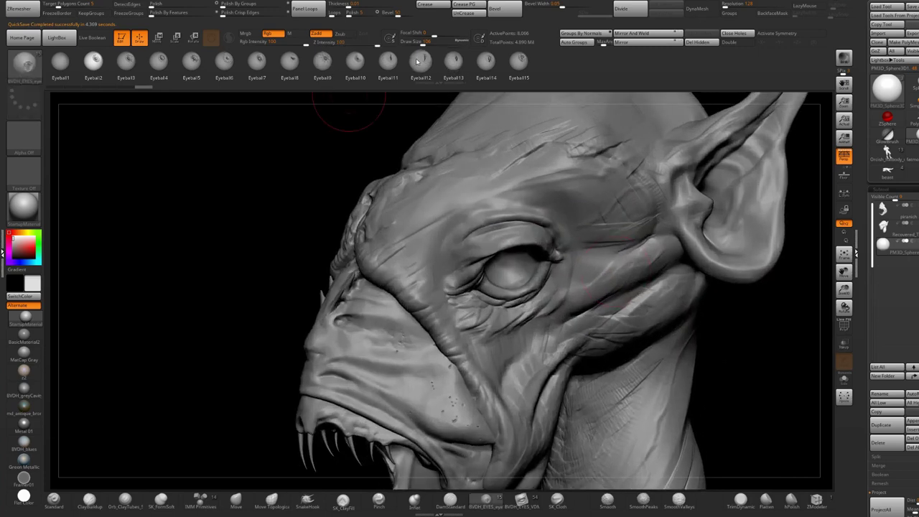
left_click(126, 63)
right_click_drag(530, 277, 504, 255)
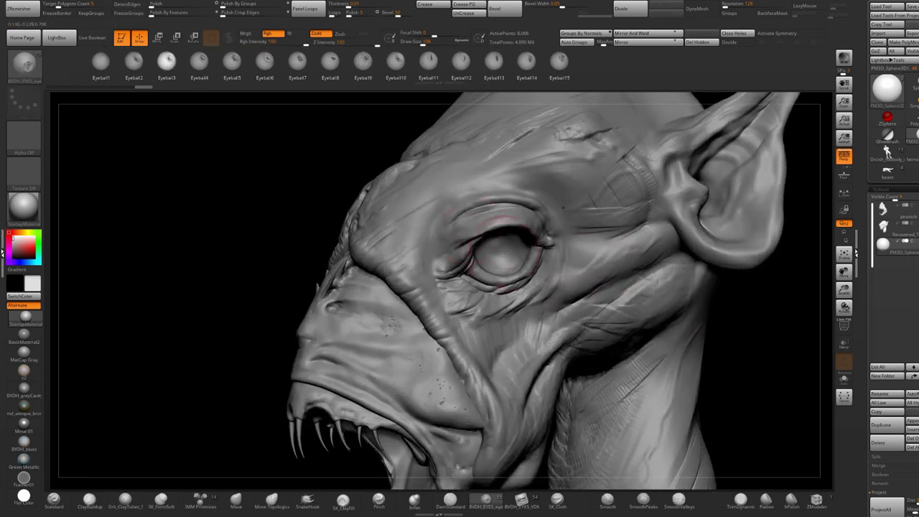
left_click_drag(504, 251, 512, 286)
right_click_drag(511, 273, 564, 248)
Move the inserted Eyeball3 mesh to fit between the eyelids.
key("w")
left_click_drag(535, 252, 514, 251)
right_click_drag(508, 251, 459, 242)
left_click_drag(498, 226, 496, 222)
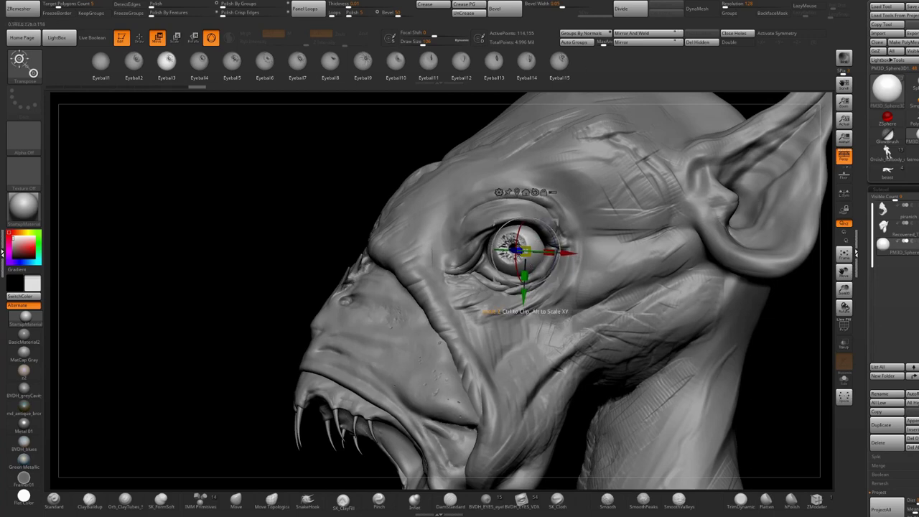
left_click_drag(526, 251, 519, 249)
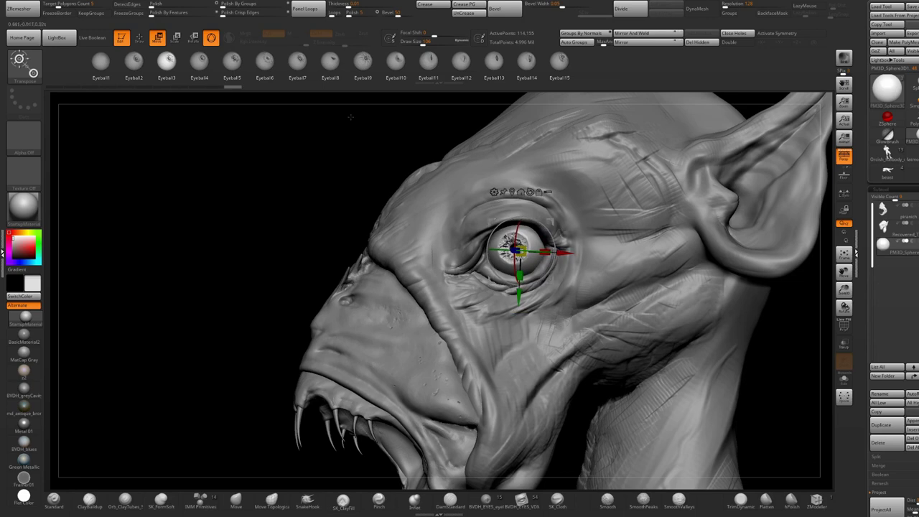
Swap the inserted eyeball for Eyeball9, Eyeball10, Eyeball11, Eyeball15, Eyeball14 and Eyeball13 in turn.
left_click(364, 62)
left_click(396, 61)
left_click(429, 62)
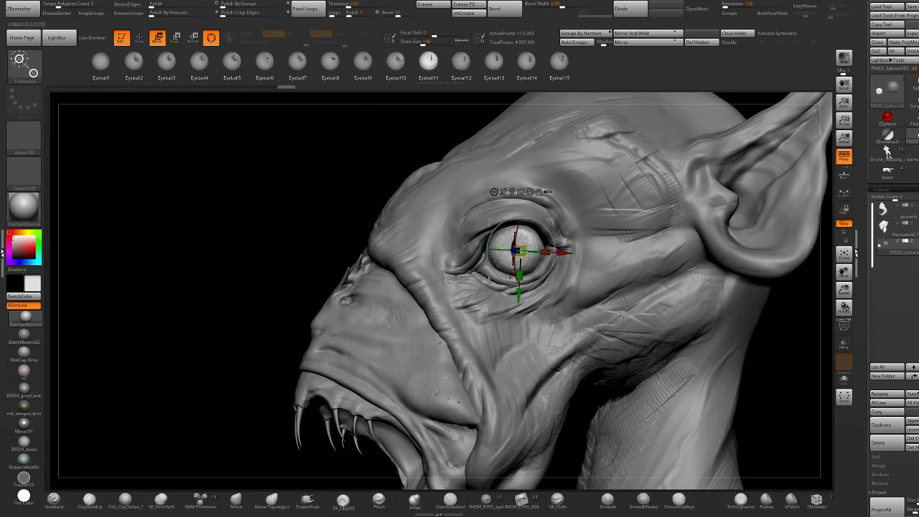
left_click(561, 62)
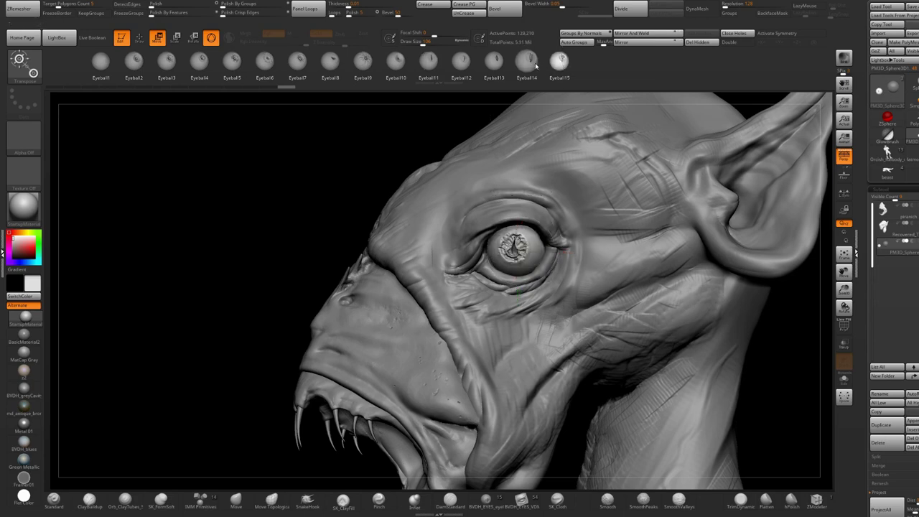
left_click(527, 62)
left_click(494, 62)
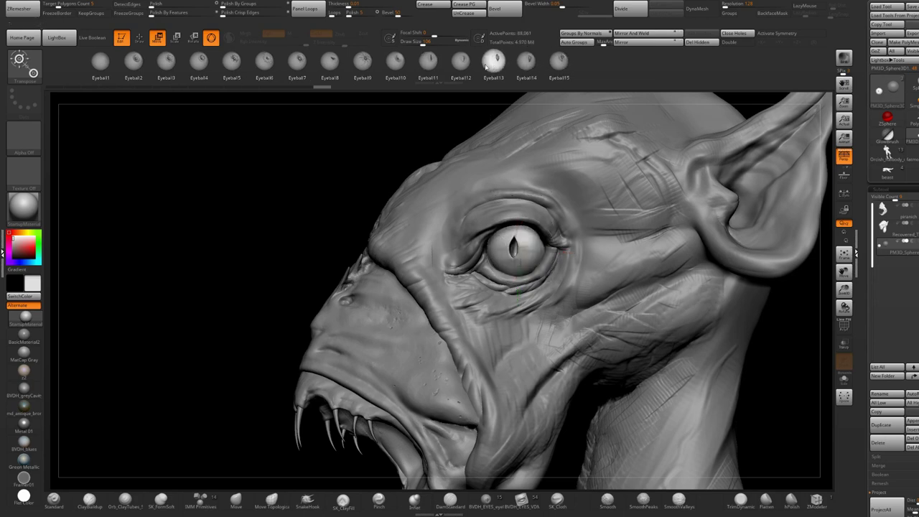
Hide the interface around the canvas, view the whole head, and swap the eyeball for Eyeball14 and back to Eyeball13.
right_click_drag(645, 216, 530, 203, "ctrl")
key("Tab")
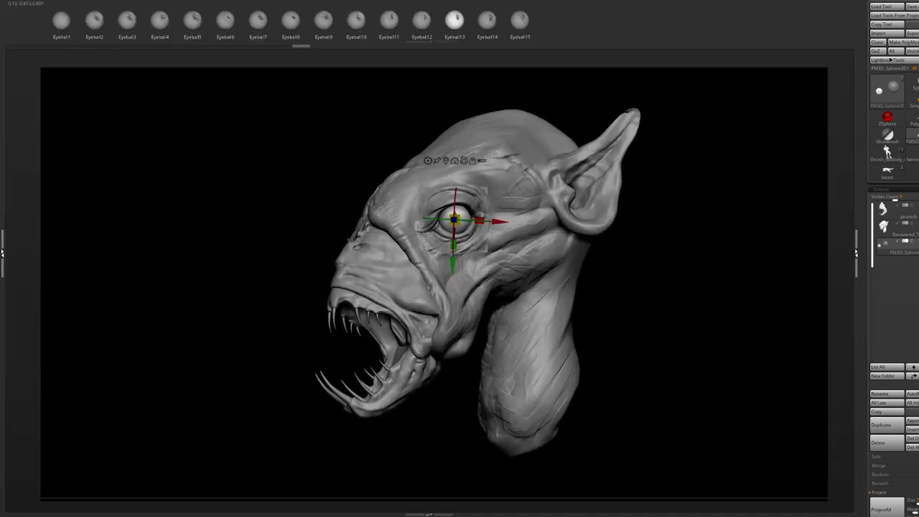
right_click_drag(645, 228, 645, 242, "ctrl")
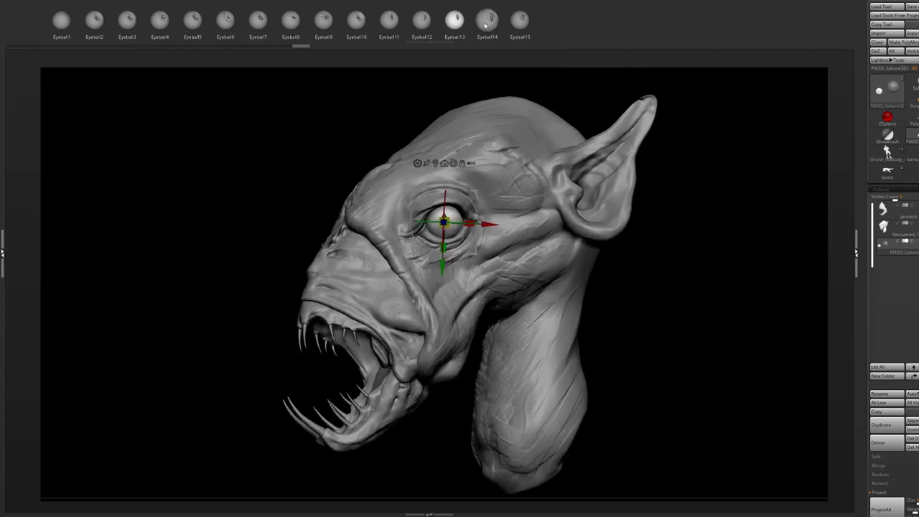
left_click(484, 25)
left_click(454, 28)
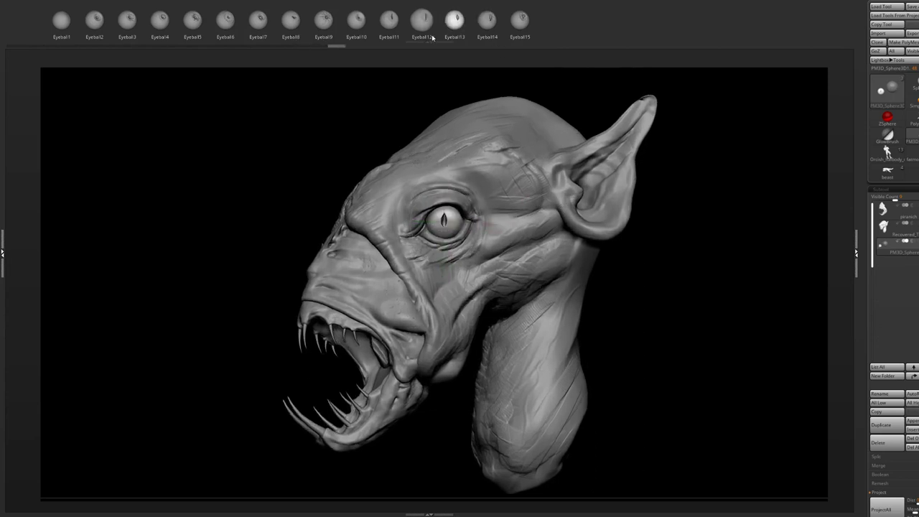
Swap the eyeball for each variant from Eyeball12 down to Eyeball8, and return to Eyeball9.
left_click(423, 24)
left_click(388, 22)
left_click(356, 21)
left_click(324, 22)
left_click(291, 23)
left_click(324, 21)
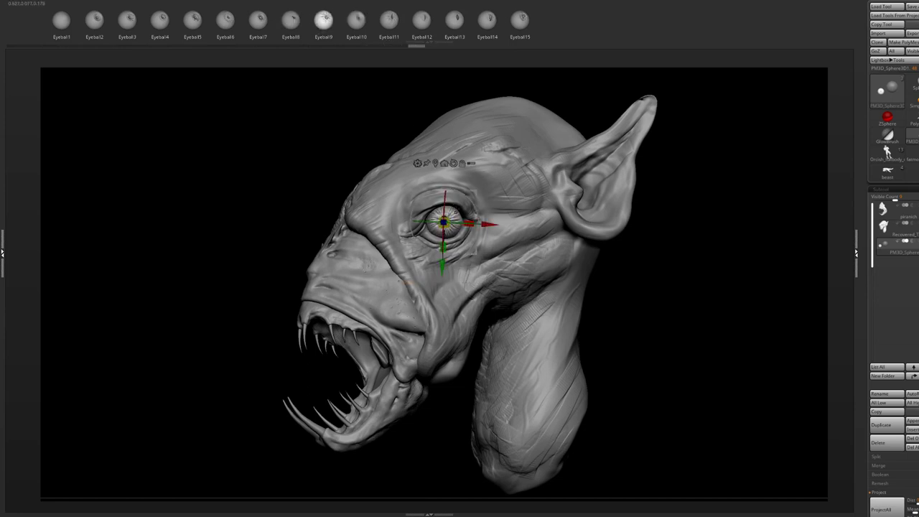
Swap the eyeball for Eyeball8, Eyeball7 and Eyeball6, leave the transform mode and show the interface again.
left_click(297, 24)
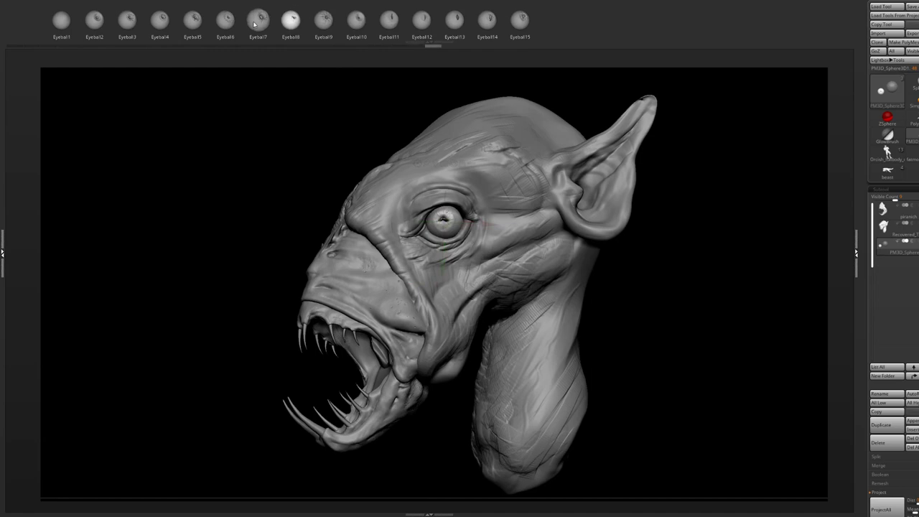
left_click(258, 20)
left_click(226, 20)
right_click_drag(349, 136, 394, 176, "ctrl")
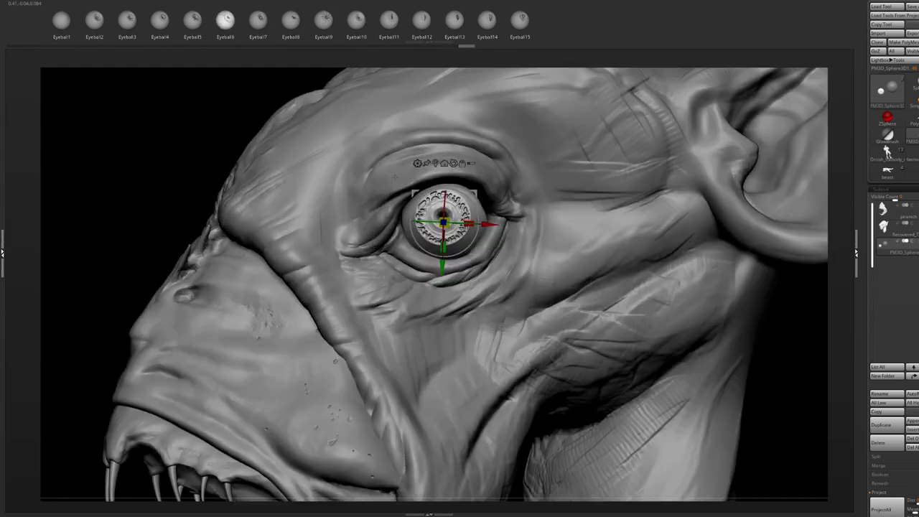
key("f")
key("q")
key("Tab")
right_click_drag(434, 170, 517, 185)
key("ctrl")
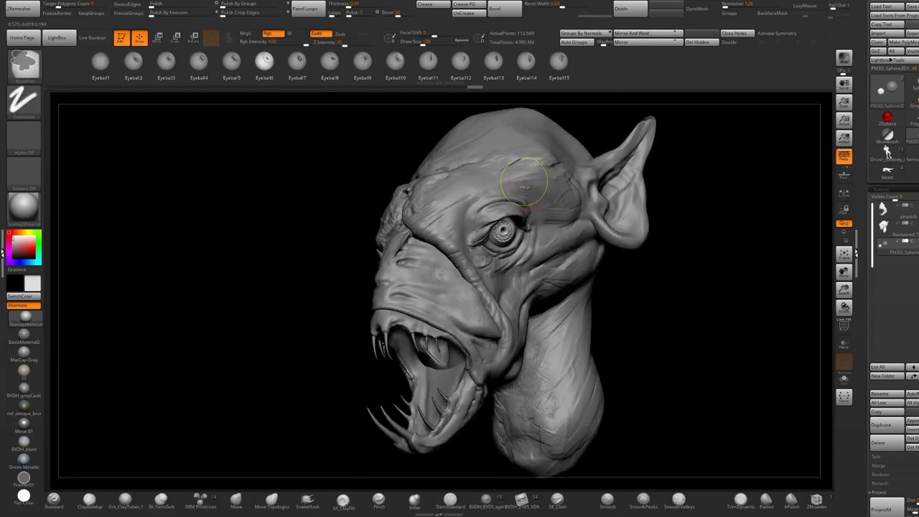
Undo the eyeball swaps on the sphere subtool back to the Eyeball3 mesh.
key("ctrl+z")
key("ctrl+z")
key("ctrl+z")
key("ctrl+z")
key("ctrl+z")
key("ctrl+z")
key("ctrl+z")
key("ctrl+z")
key("ctrl+z")
key("ctrl+z")
key("ctrl+z")
key("ctrl+z")
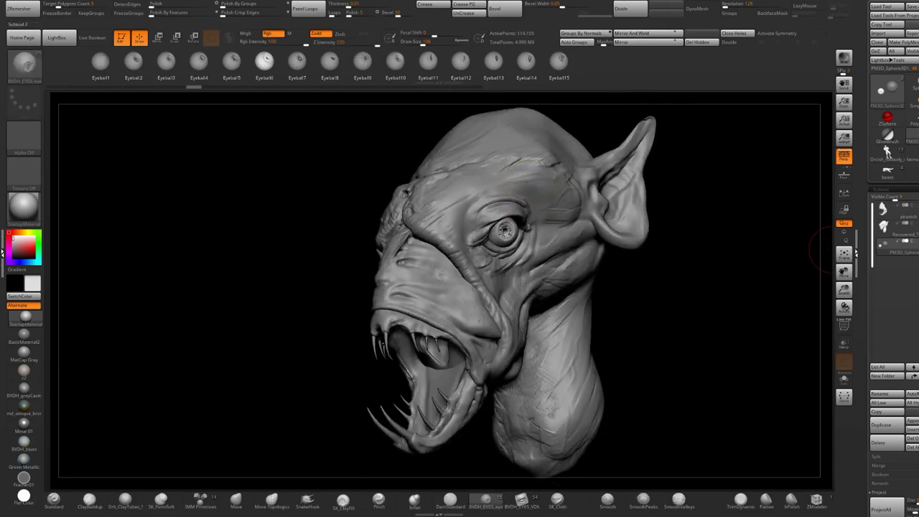
Select the head subtool and undo its eye stamp.
left_click(553, 191, "alt")
left_click_drag(671, 237, 596, 222)
key("ctrl+z")
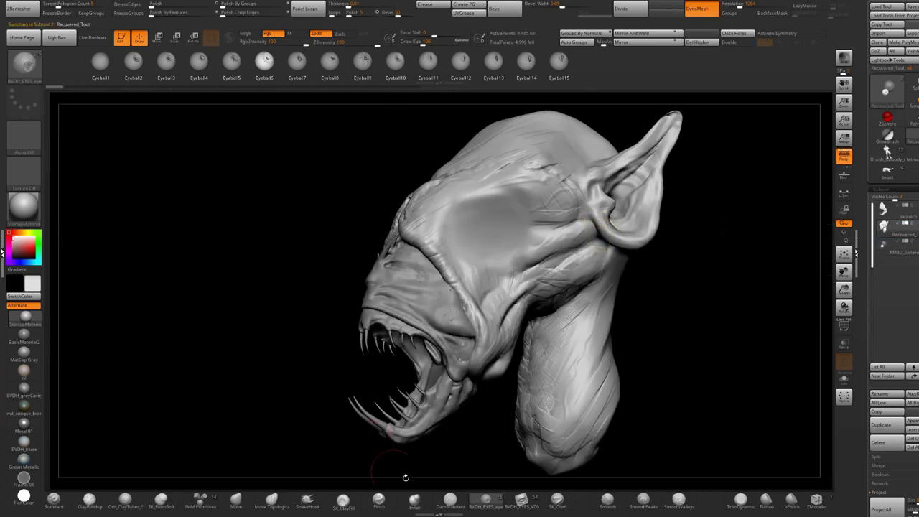
Activate the eye shape VDM brush, browse its shapes and make a trial stamp on the eye area, undoing it.
left_click(528, 505)
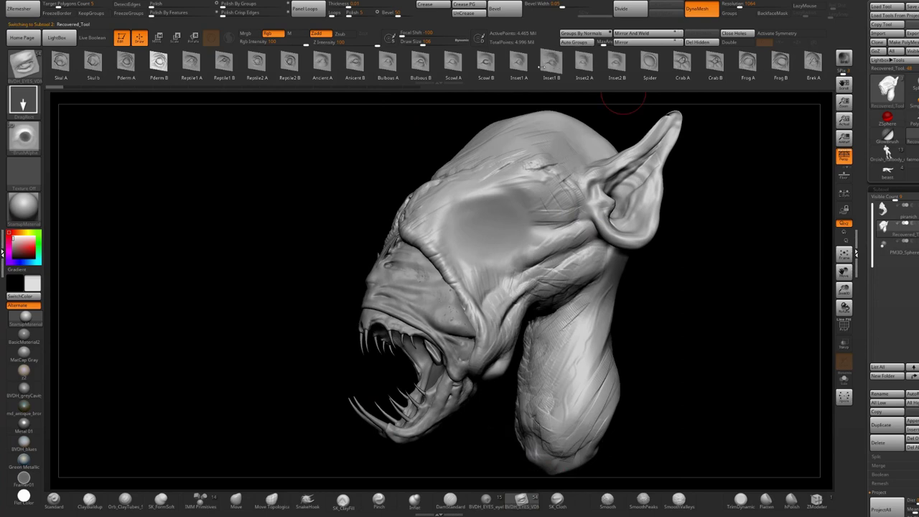
left_click_drag(192, 59, 306, 61)
left_click_drag(177, 63, 303, 64)
right_click_drag(542, 234, 484, 223, "ctrl")
left_click_drag(463, 136, 472, 138)
key("ctrl+z")
key("ctrl+z")
Try the Reptile1 A and Reptile1 B eye shapes as stamps on the smooth eye area, undoing each.
left_click(435, 63)
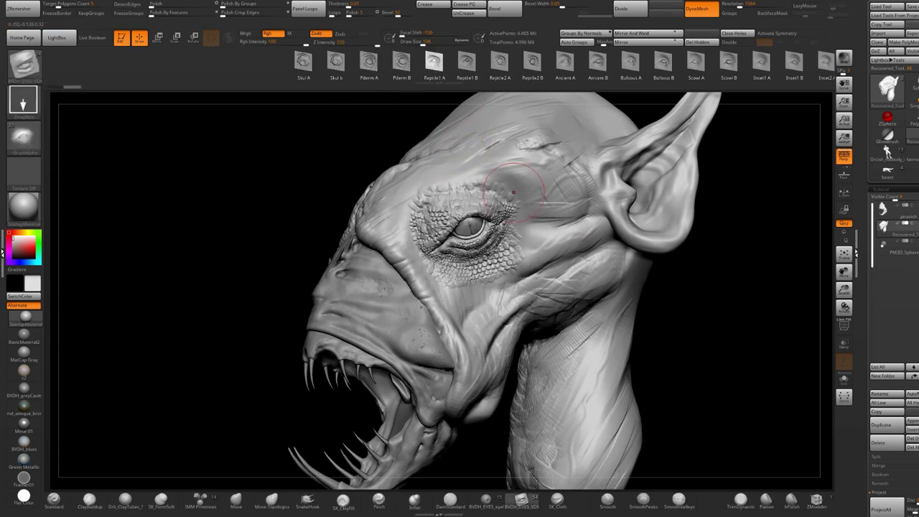
right_click_drag(514, 193, 496, 183, "ctrl")
key("ctrl+z")
left_click(468, 63)
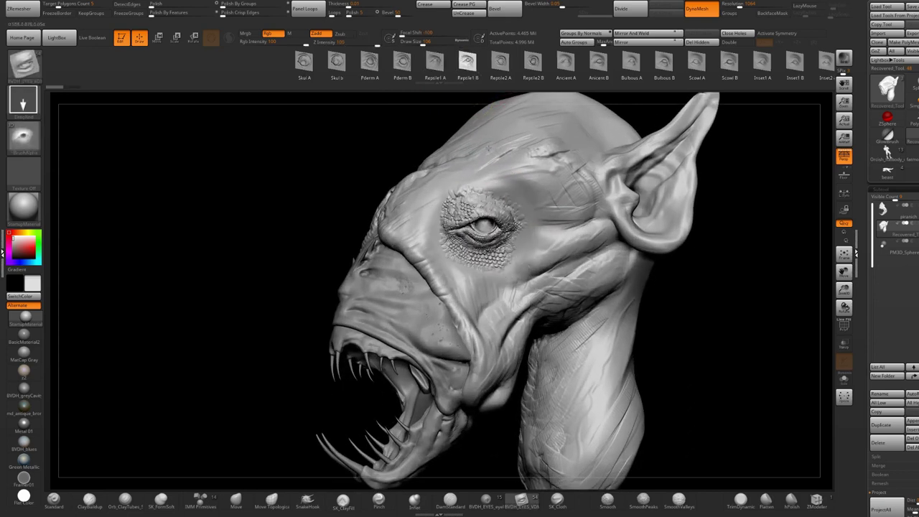
mouse_move(482, 139)
right_mouse_down("ctrl")
mouse_move(471, 208)
mouse_move(442, 246)
right_mouse_up("ctrl")
right_click_drag(548, 250, 534, 153, "ctrl")
key("ctrl+z")
Try the Reptile2 A and Ancient A eye shapes on the eye area, undoing the stamp.
left_click(502, 63)
left_click(565, 63)
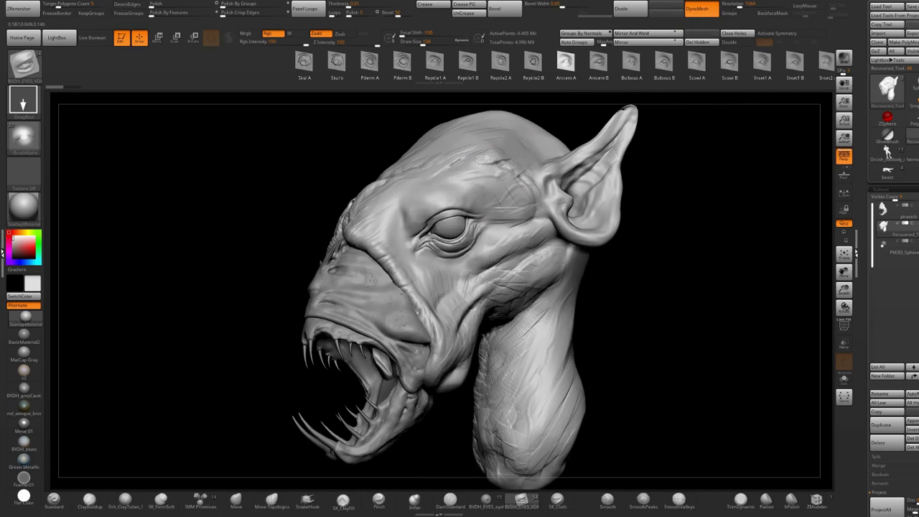
left_click_drag(495, 283, 498, 287)
mouse_move(600, 114)
right_mouse_down()
mouse_move(710, 115)
mouse_move(610, 106)
right_mouse_up()
key("ctrl+z")
Try the Bulbous A eye shape on the eye area and undo the stamp.
left_click(631, 64)
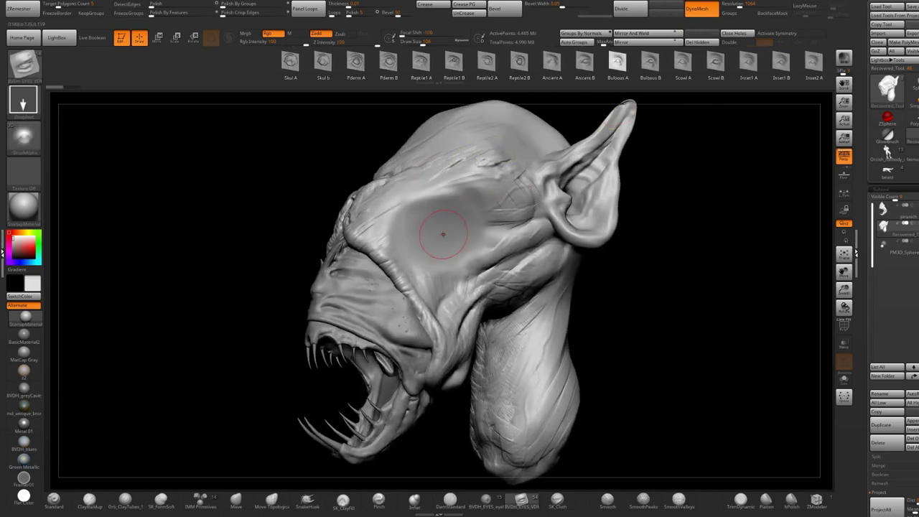
right_click_drag(447, 185, 467, 237)
key("ctrl+z")
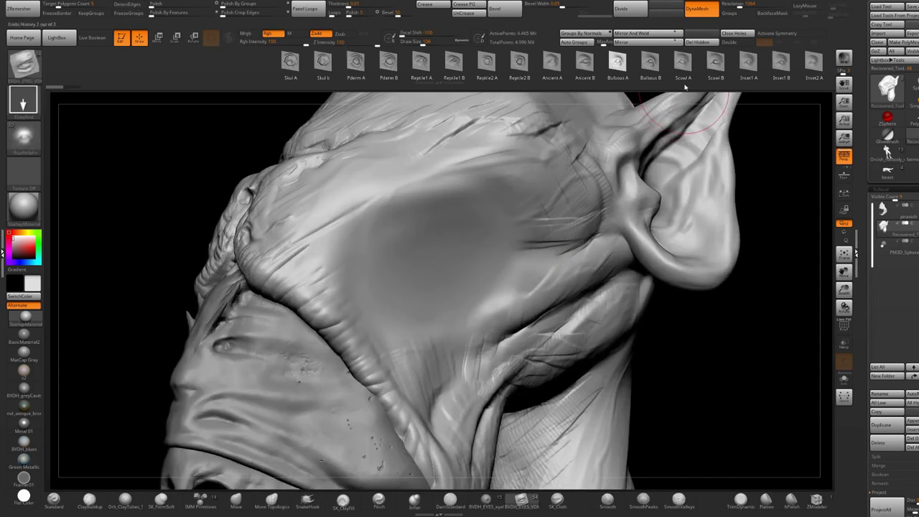
Try the Scowl A eye shape on the smooth eye area and undo the stamp.
left_click_drag(443, 259, 542, 259)
right_click_drag(542, 258, 530, 218, "ctrl")
key("ctrl+z")
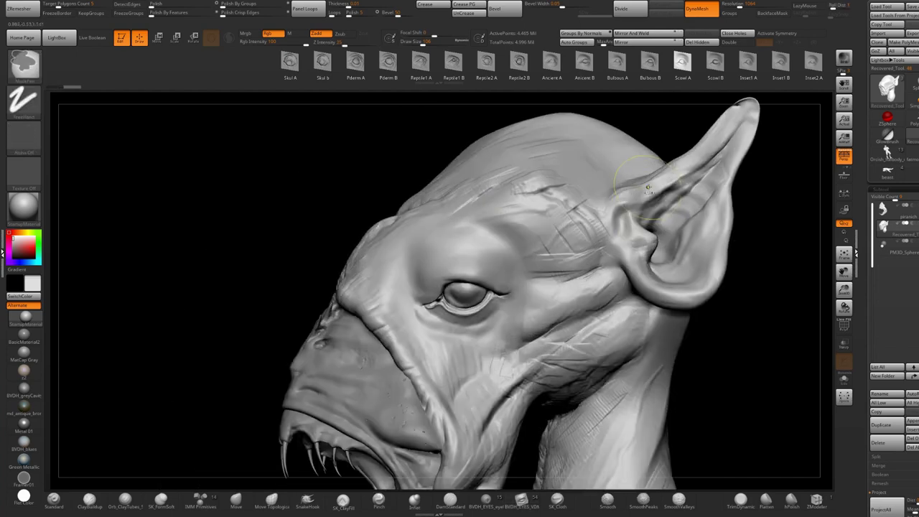
key("ctrl+z")
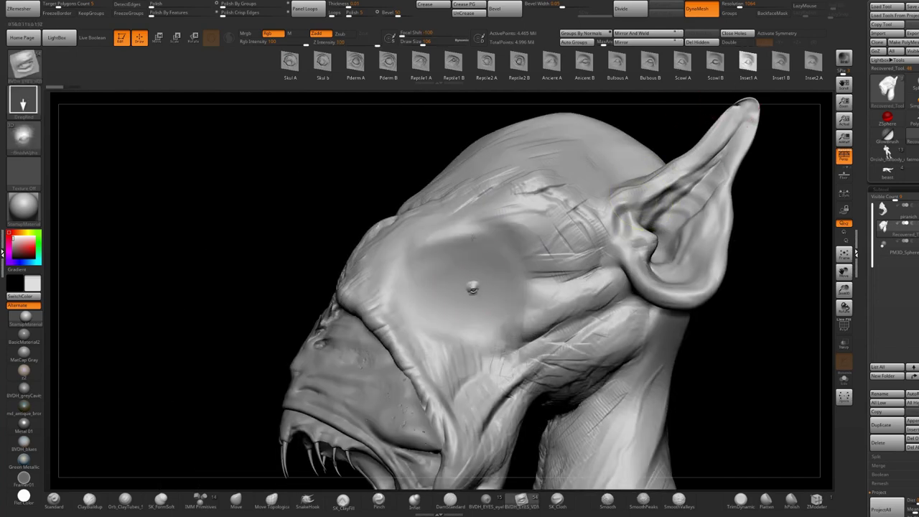
Try the Inset1 A eye shape on one side of the head and undo the trial stamps.
key("ctrl+shift+z")
key("ctrl+shift+z")
key("ctrl+shift+z")
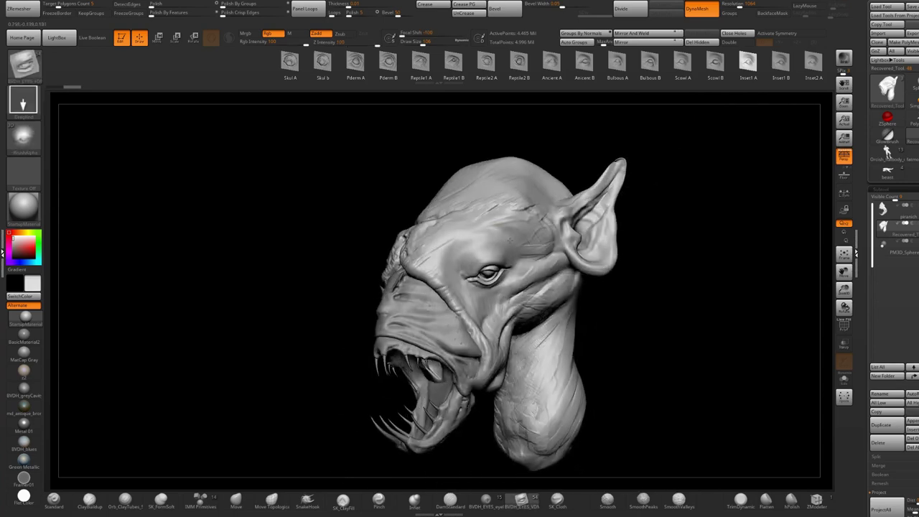
key("ctrl+z")
key("ctrl+z")
left_click_drag(460, 253, 477, 263)
mouse_move(477, 262)
right_mouse_down()
mouse_move(610, 251)
mouse_move(483, 248)
mouse_move(614, 232)
mouse_move(583, 234)
right_mouse_up()
key("ctrl+z")
Turn on X symmetry and test mirrored Inset1 A eye stamps up to brow height, undoing them.
key("x")
left_click_drag(484, 255, 506, 271)
right_click_drag(490, 151, 424, 154)
key("ctrl+z")
mouse_move(471, 206)
left_mouse_down()
mouse_move(474, 128)
mouse_move(560, 132)
mouse_move(473, 130)
left_mouse_up()
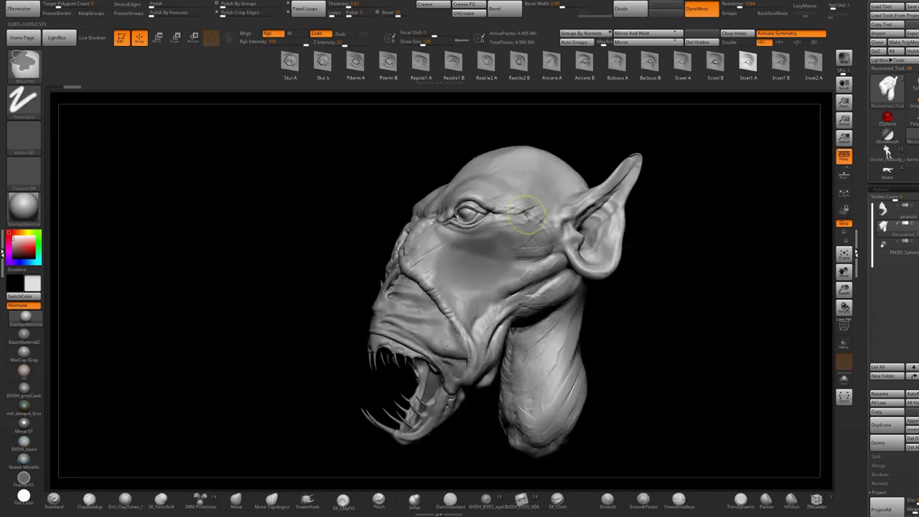
key("ctrl+z")
Try a mirrored Inset1 A eye lower on the side of the face and undo it.
left_click_drag(471, 182, 474, 169)
right_click_drag(474, 169, 518, 258)
key("ctrl+z")
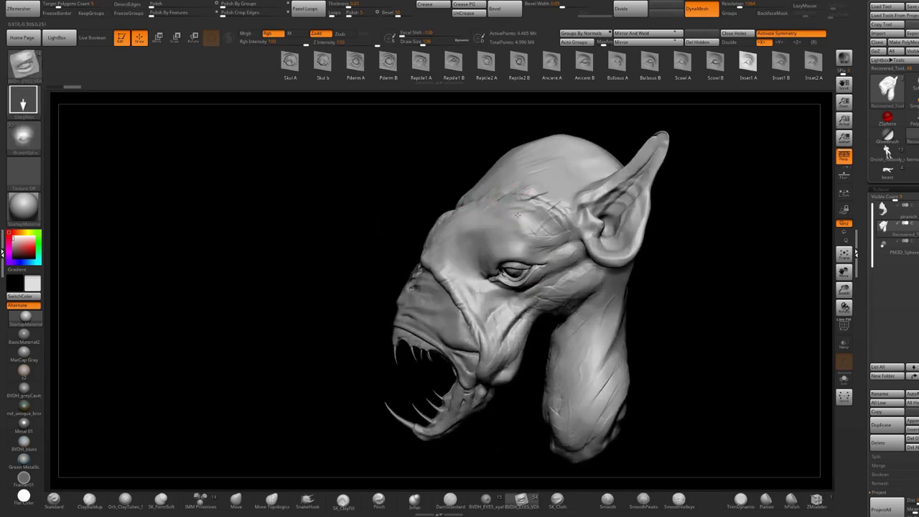
key("ctrl+z")
key("ctrl+z")
key("ctrl+z")
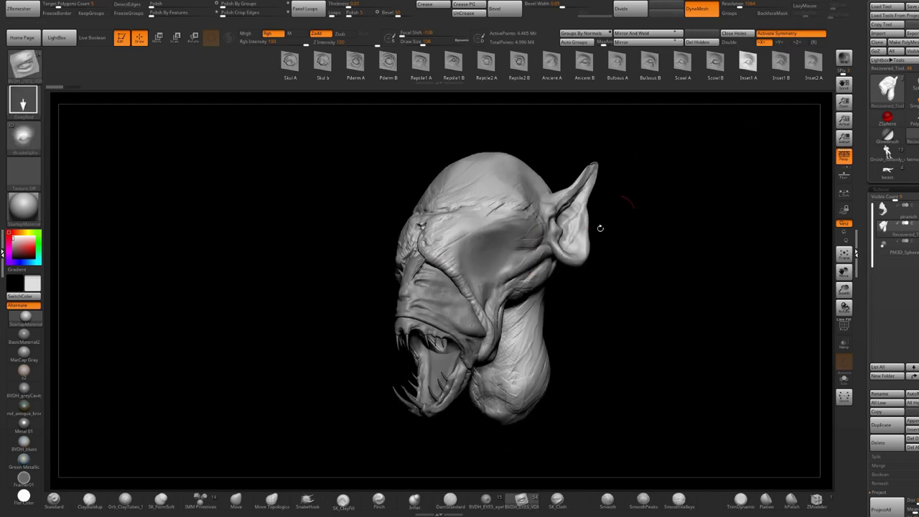
Stamp a larger mirrored Inset1 A eye centred in the smooth eye area, inspect it and undo it.
left_click_drag(602, 232, 533, 236)
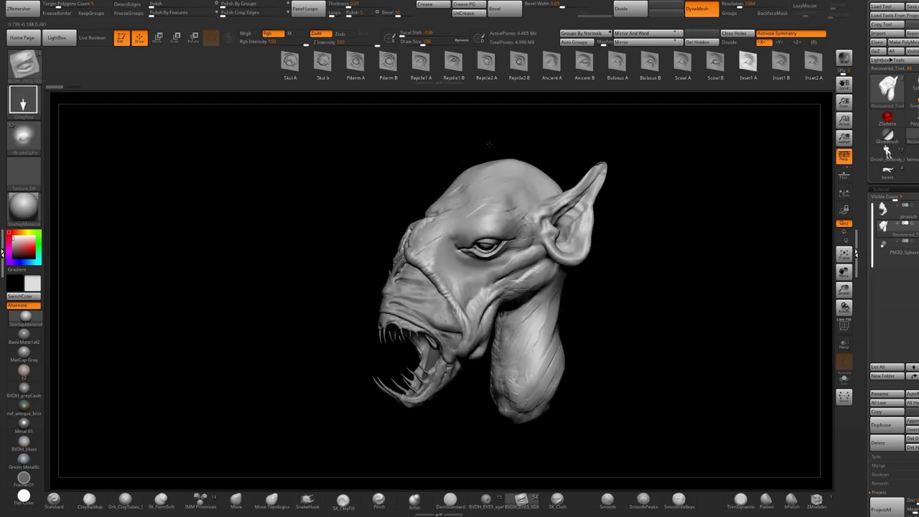
key("ctrl+z")
key("ctrl+z")
key("ctrl+z")
key("ctrl+z")
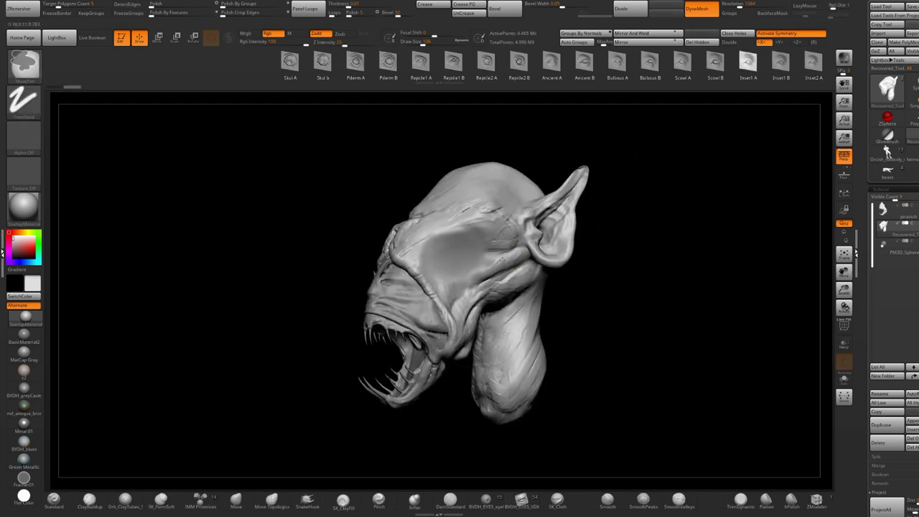
key("ctrl+z")
key("ctrl+z")
key("ctrl+z")
key("ctrl+z")
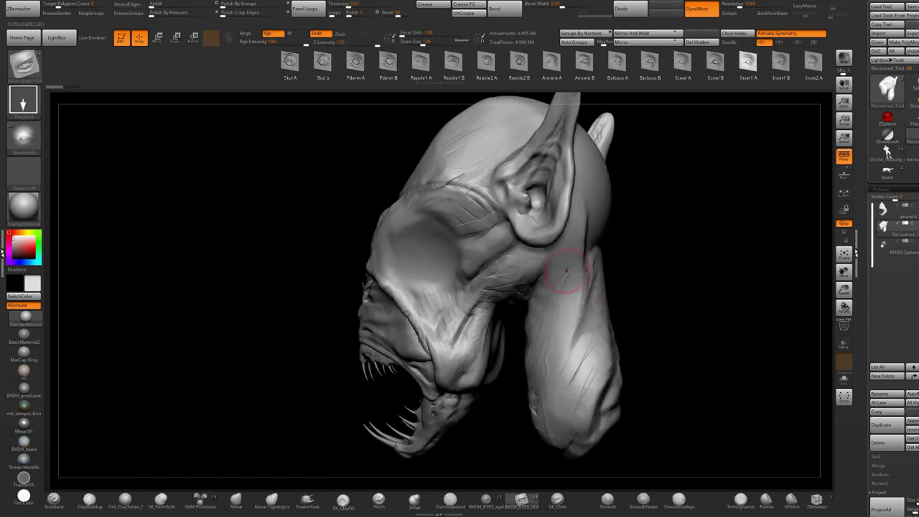
Try mirrored Inset1 A eyes on the back of the head behind the ears, undoing the stamps.
mouse_move(566, 266)
right_mouse_down()
mouse_move(524, 262)
mouse_move(554, 251)
right_mouse_up()
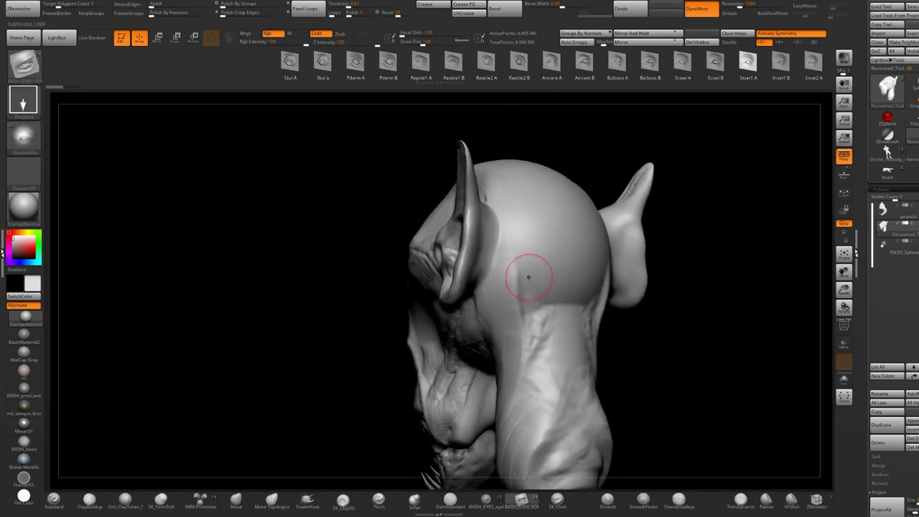
key("ctrl+shift+z")
key("ctrl+shift+z")
key("ctrl+shift+z")
key("ctrl+shift+z")
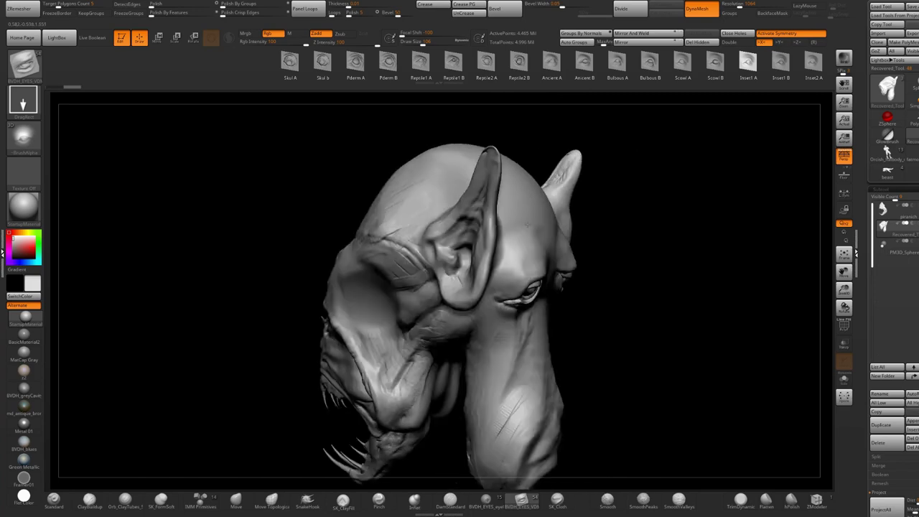
right_click_drag(460, 237, 539, 224, "shift")
right_click_drag(460, 266, 438, 263)
left_click_drag(435, 264, 430, 193)
key("ctrl+z")
Bring more eye shapes into view and try Inset1 A and Inset2 A on the eye area, undoing each.
mouse_move(754, 71)
left_mouse_down()
mouse_move(569, 70)
mouse_move(532, 84)
left_mouse_up()
left_click(487, 66)
right_click_drag(367, 309, 399, 286)
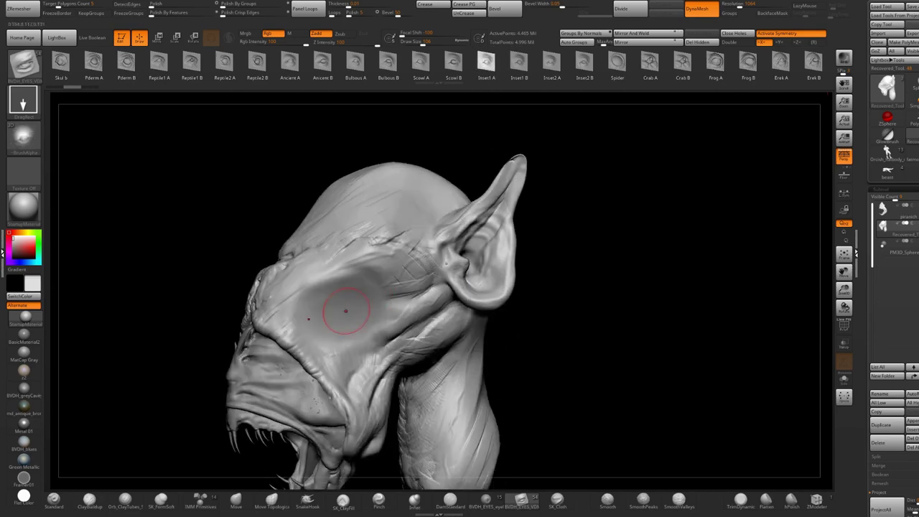
left_click_drag(345, 311, 349, 235)
key("ctrl+z")
left_click(546, 65)
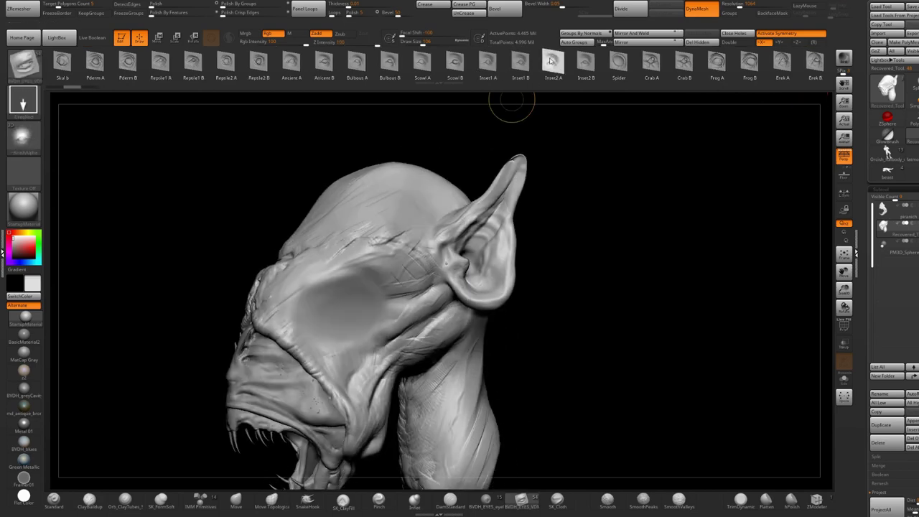
left_click_drag(349, 314, 358, 226)
right_click_drag(359, 227, 414, 207)
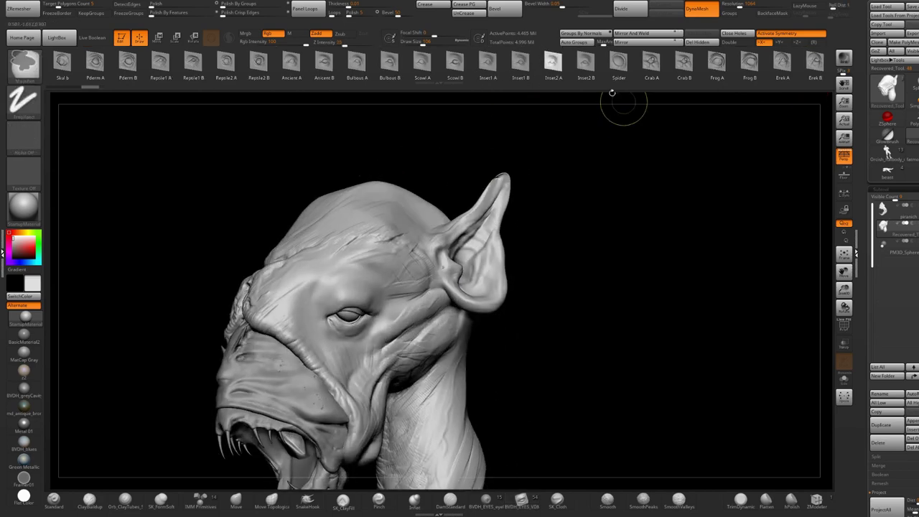
key("ctrl+z")
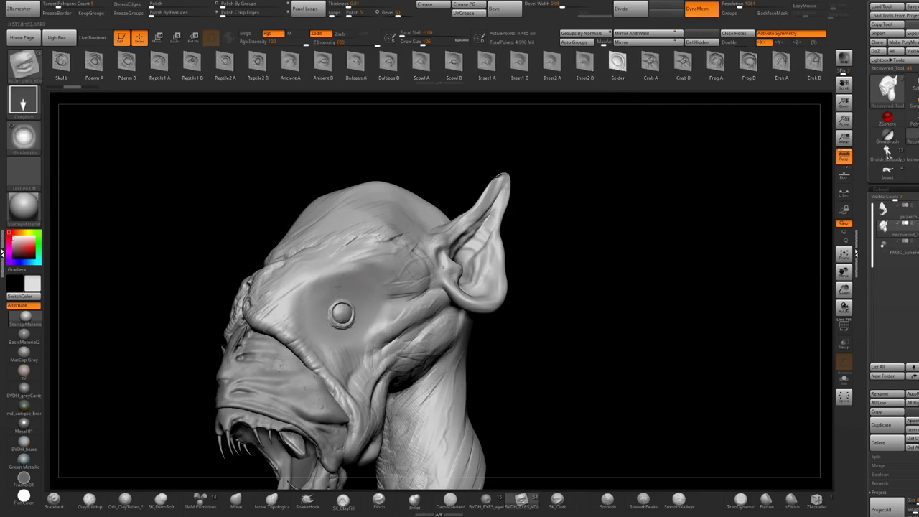
Try the Spider eye shape as a single stamp on the eye area, undoing each attempt.
left_click_drag(348, 316, 354, 318)
mouse_move(354, 318)
right_mouse_down("alt")
mouse_move(366, 256)
mouse_move(378, 245)
mouse_move(330, 237)
right_mouse_up("alt")
key("ctrl+z")
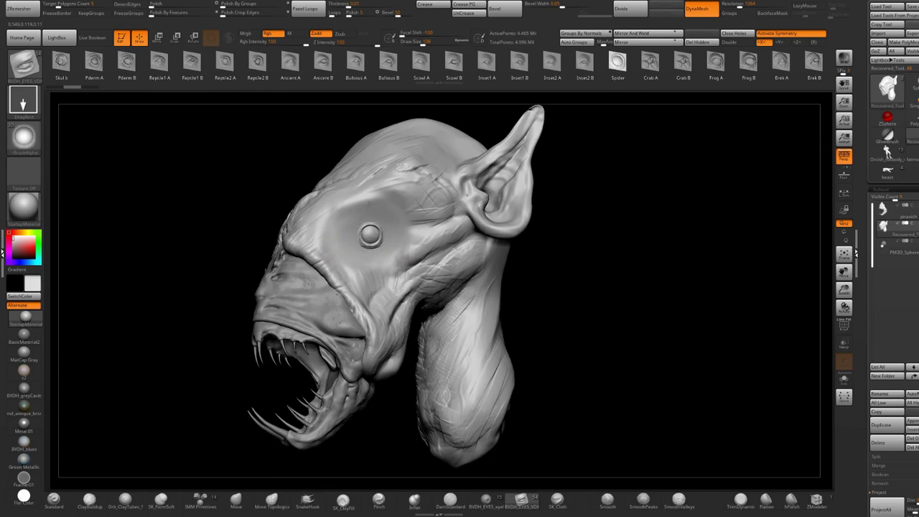
left_click_drag(376, 246, 379, 249)
mouse_move(375, 235)
right_mouse_down()
mouse_move(363, 229)
mouse_move(375, 241)
right_mouse_up()
key("ctrl+z")
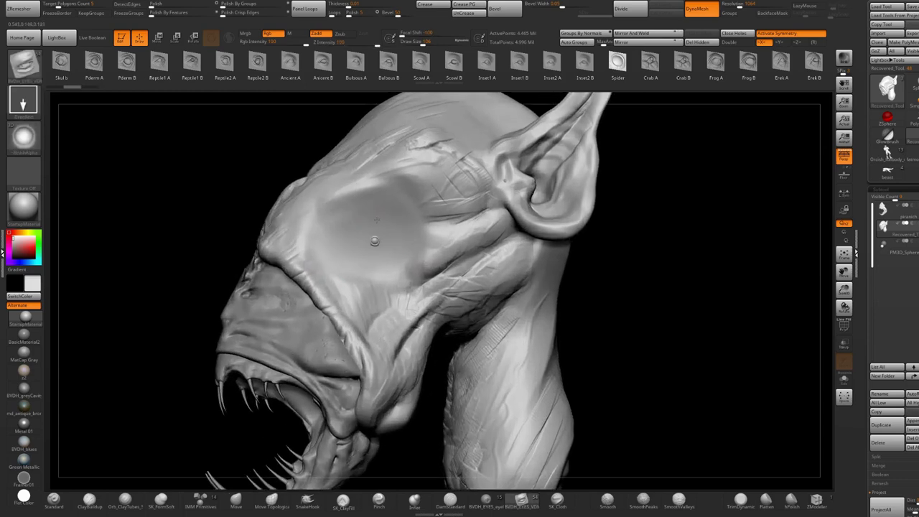
Stamp a cluster of Spider eyes in rows on the eye area, view it from the front and undo it.
left_click_drag(377, 219, 375, 196)
left_click_drag(334, 245, 339, 205)
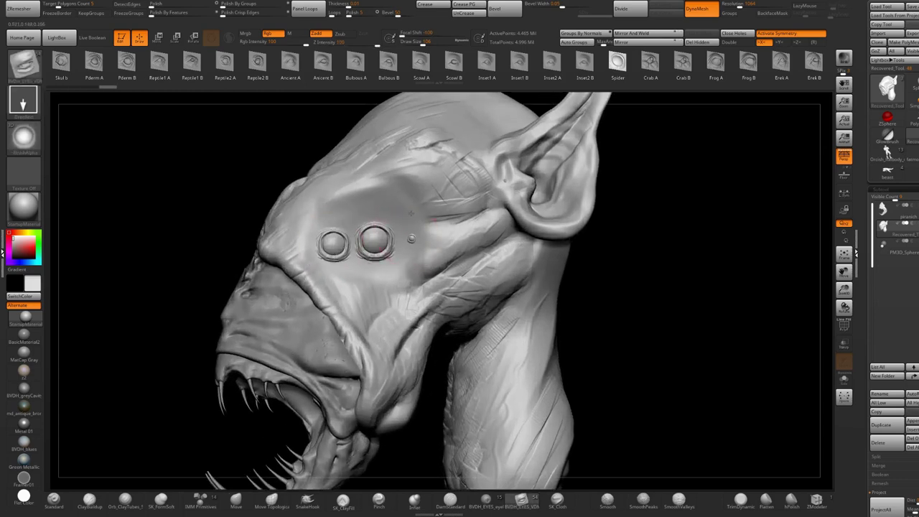
key("ctrl+shift+z")
key("ctrl+shift+z")
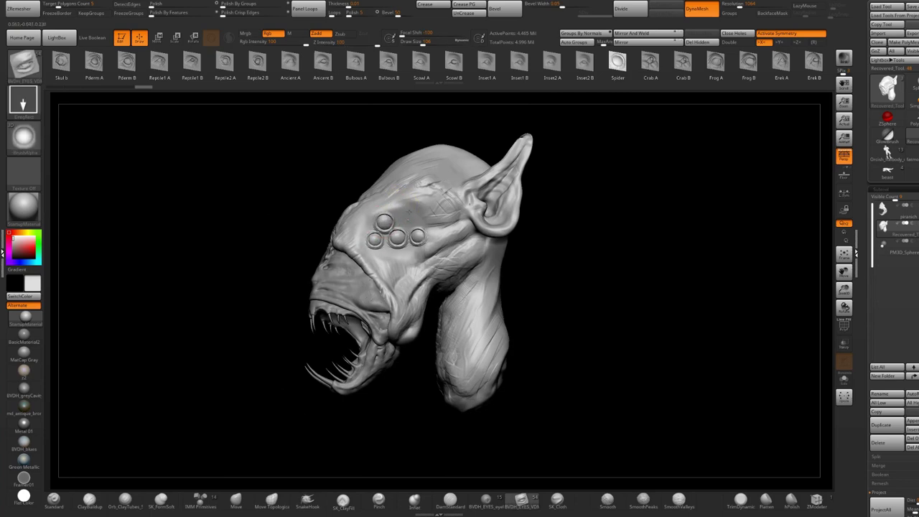
key("ctrl+shift+z")
key("ctrl+shift+z")
key("ctrl+shift+z")
key("ctrl+shift+z")
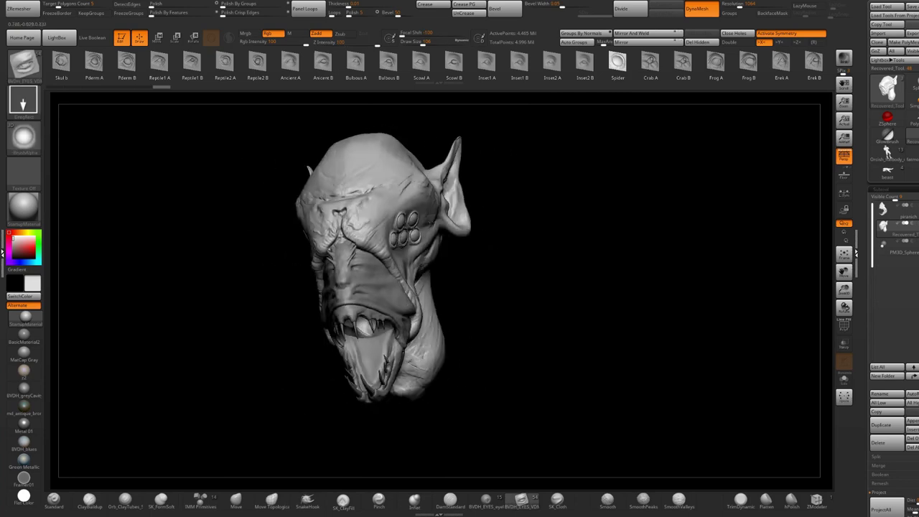
key("ctrl+shift+z")
key("ctrl+z")
key("ctrl+z")
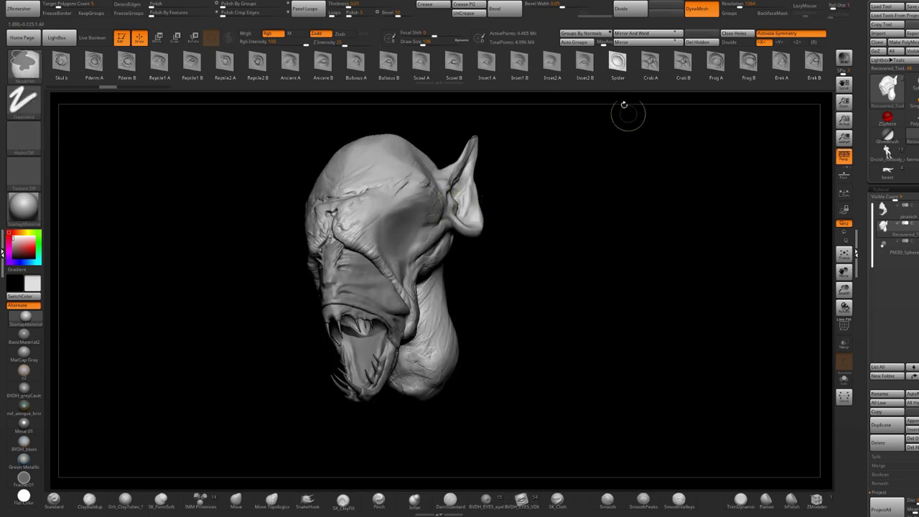
Try the Crab A and Crab B eye shapes on the eye area, undoing each stamp.
left_click(651, 63)
mouse_move(528, 174)
right_mouse_down()
mouse_move(460, 198)
mouse_move(423, 234)
right_mouse_up()
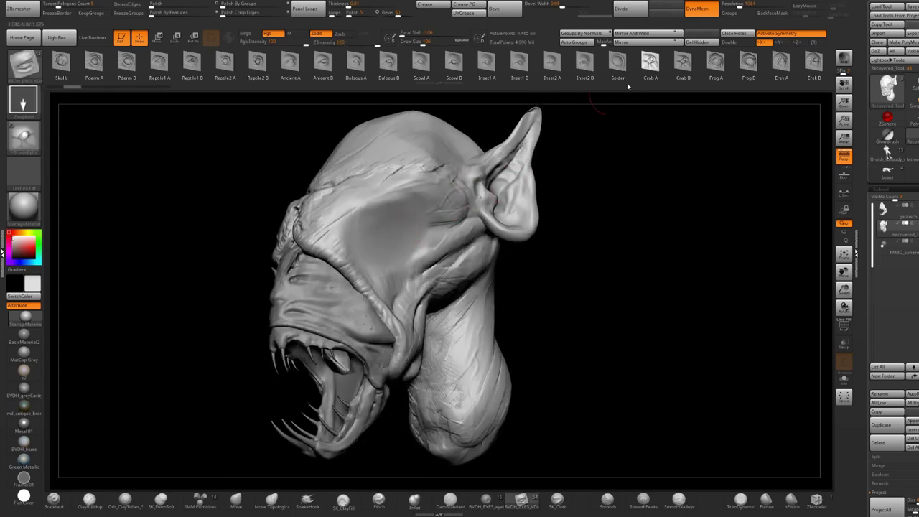
left_click(683, 63)
right_click_drag(470, 189, 410, 212)
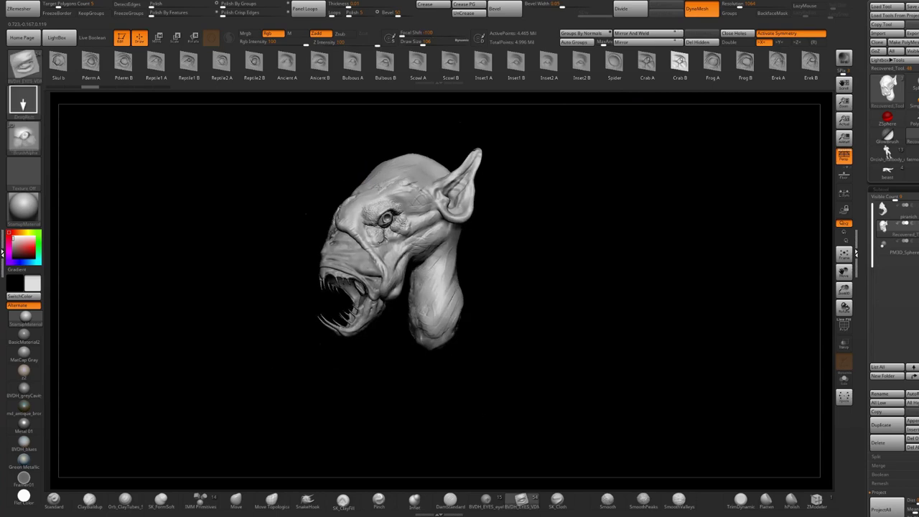
mouse_move(646, 215)
left_mouse_down()
mouse_move(502, 215)
mouse_move(767, 167)
left_mouse_up()
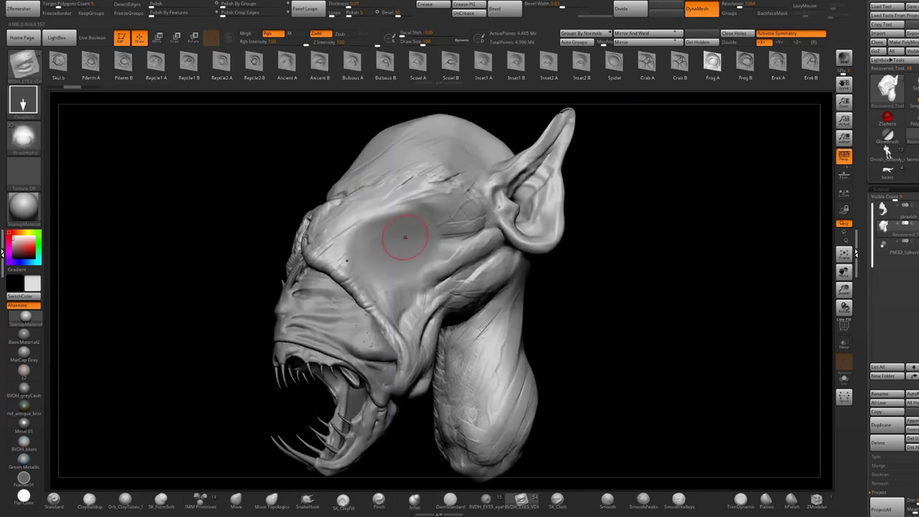
Try the Frog A eye shape on the eye area, inspect its bulging lid and undo it.
mouse_move(392, 186)
right_mouse_down()
mouse_move(517, 188)
mouse_move(495, 216)
mouse_move(403, 225)
right_mouse_up()
key("ctrl+z")
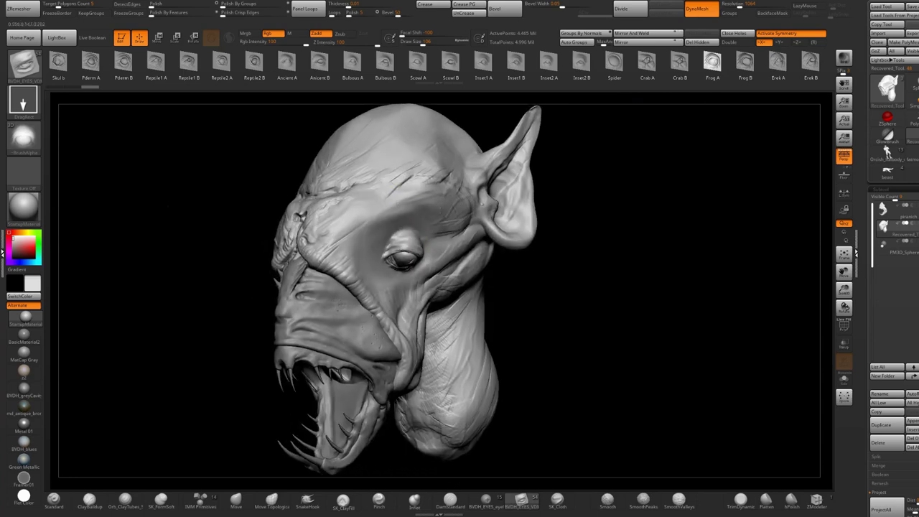
mouse_move(451, 255)
right_mouse_down()
mouse_move(546, 251)
mouse_move(546, 215)
mouse_move(445, 216)
right_mouse_up()
key("ctrl+z")
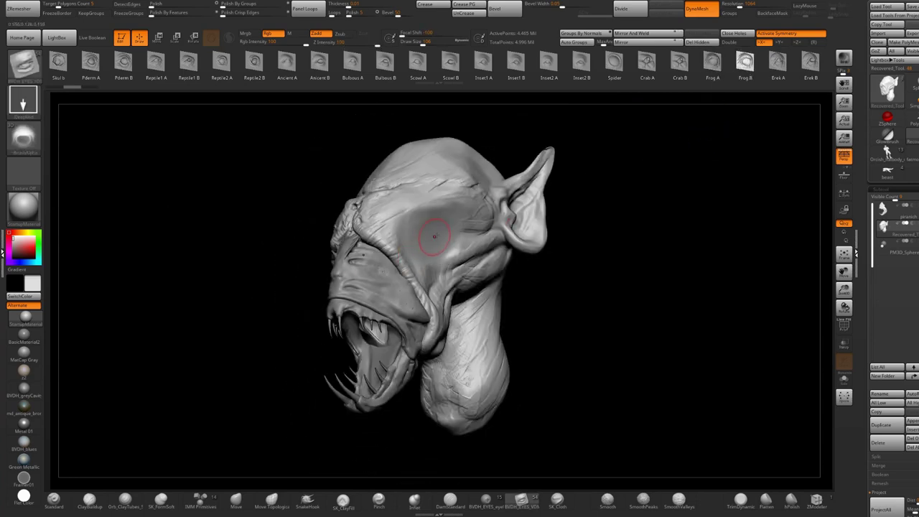
Try the Frog B eye shape at several spots on the eye area and temple, undoing the stamps.
mouse_move(458, 227)
right_mouse_down()
mouse_move(574, 228)
mouse_move(415, 235)
right_mouse_up()
key("ctrl+z")
left_click_drag(482, 194, 523, 214)
right_click_drag(426, 232, 475, 237)
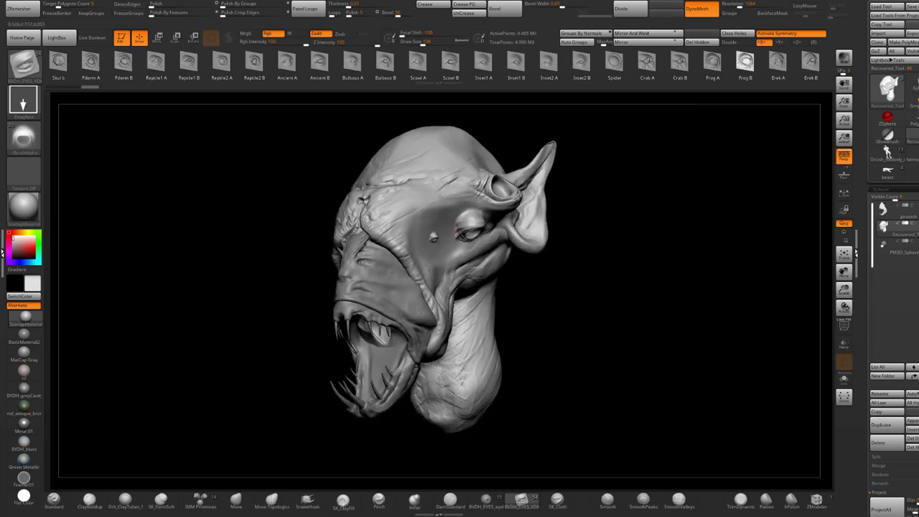
left_click_drag(440, 194, 442, 192)
right_click_drag(463, 195, 426, 200)
key("ctrl+z")
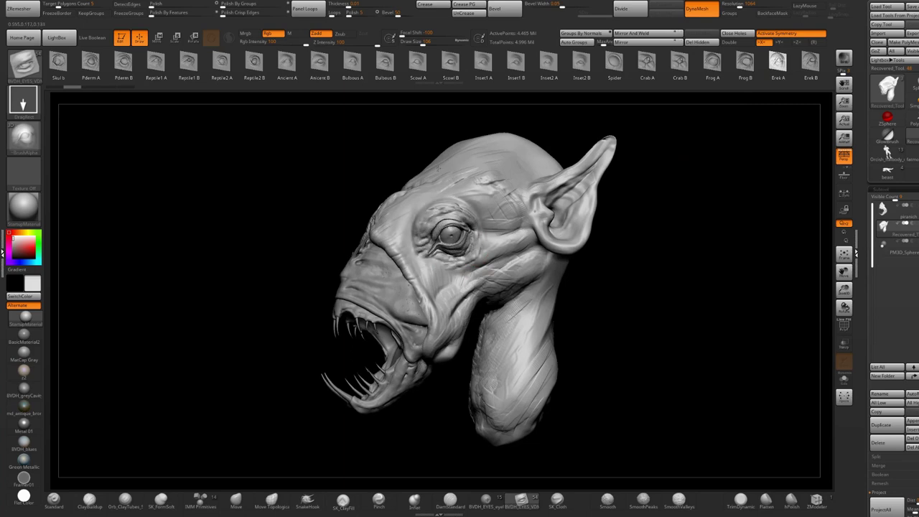
Try the Erek A and Erek B eye shapes on the eye area, undoing each stamp.
left_click_drag(497, 272, 490, 203)
mouse_move(489, 203)
right_mouse_down()
mouse_move(466, 212)
mouse_move(520, 252)
mouse_move(508, 260)
mouse_move(529, 257)
right_mouse_up()
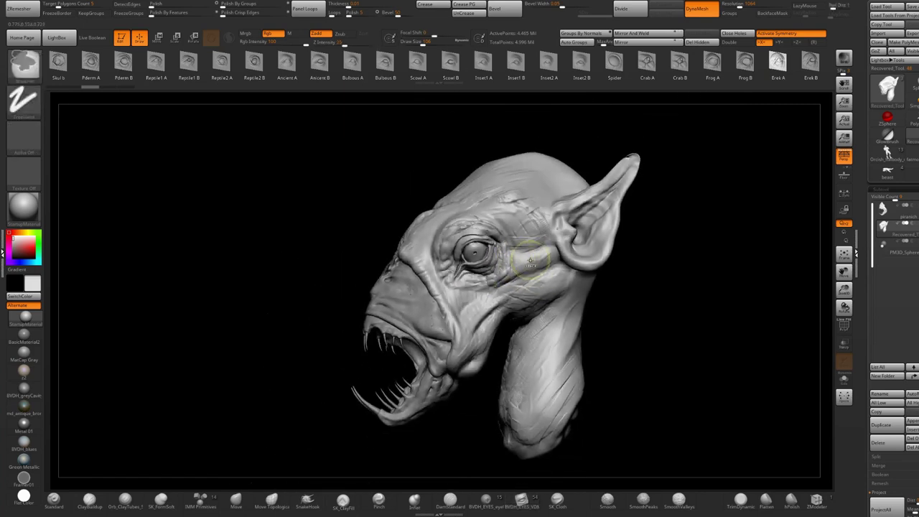
key("ctrl+z")
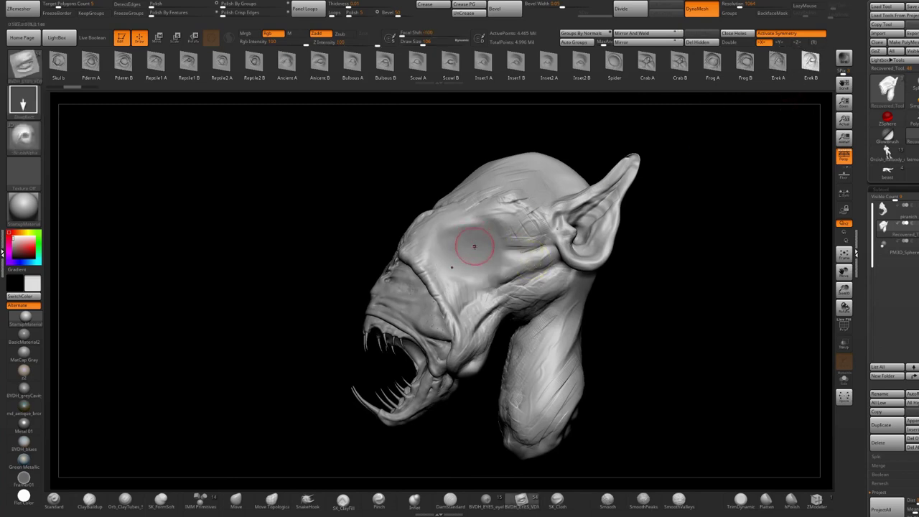
left_click_drag(490, 173, 492, 174)
key("ctrl+z")
Bring further eye shapes into view and try Gnarl A at different sizes on the eye area, undoing each stamp.
left_click_drag(780, 68, 438, 74)
left_click(501, 62)
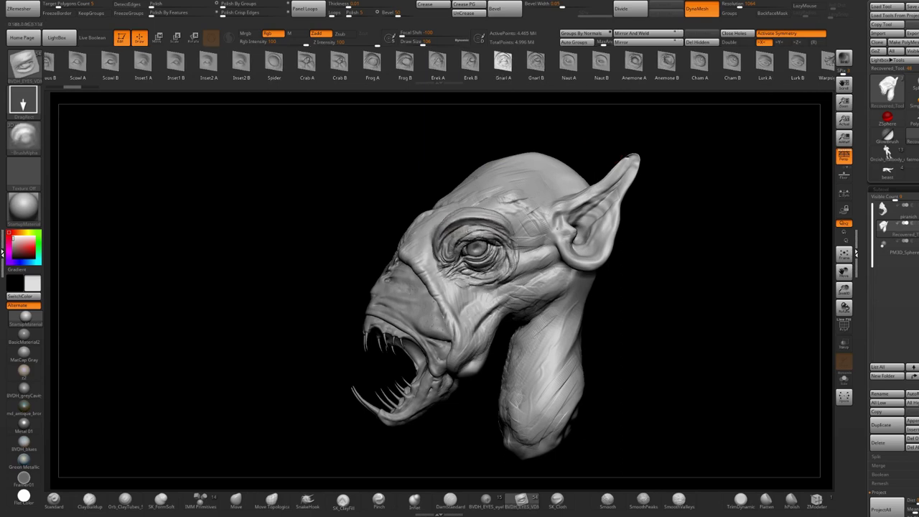
left_click_drag(431, 141, 474, 145)
key("ctrl+z")
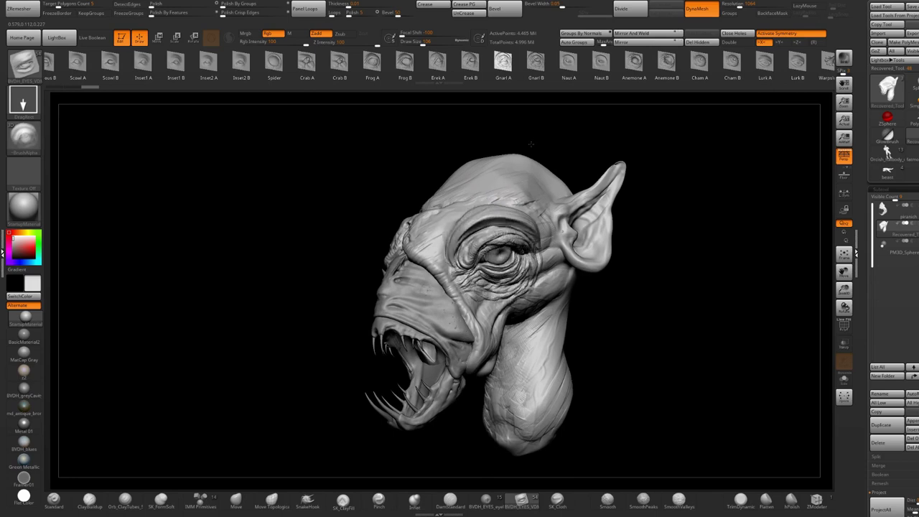
left_click_drag(532, 143, 540, 149)
key("ctrl+z")
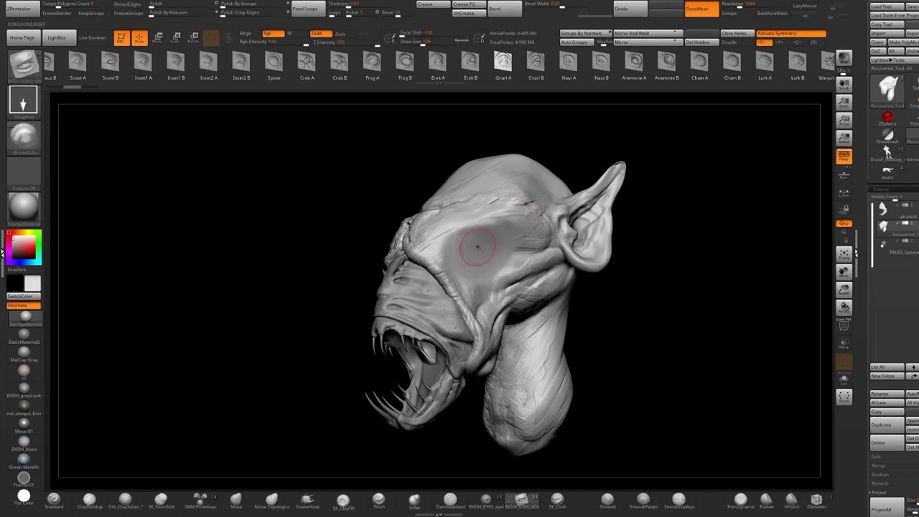
Undo the last stamp and try the Naut A eye shape on the eye area, viewing it from several angles.
key("ctrl+z")
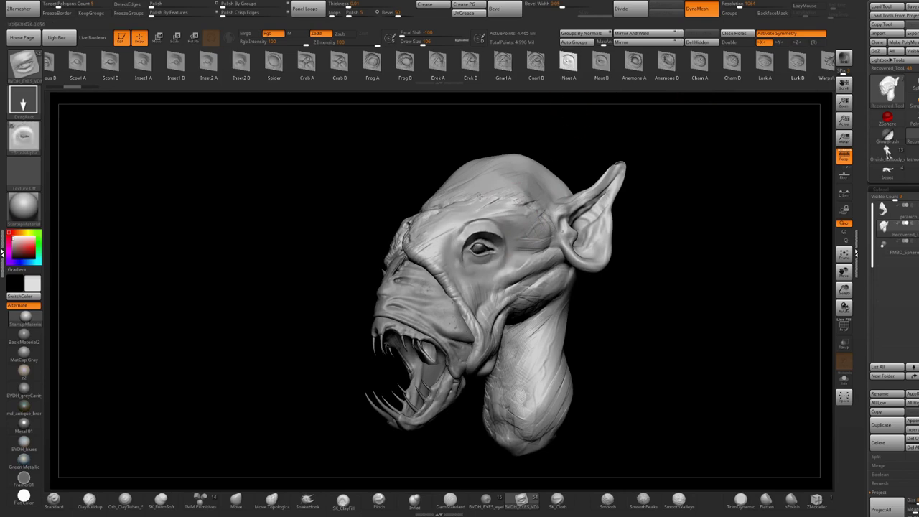
right_click_drag(487, 211, 482, 205)
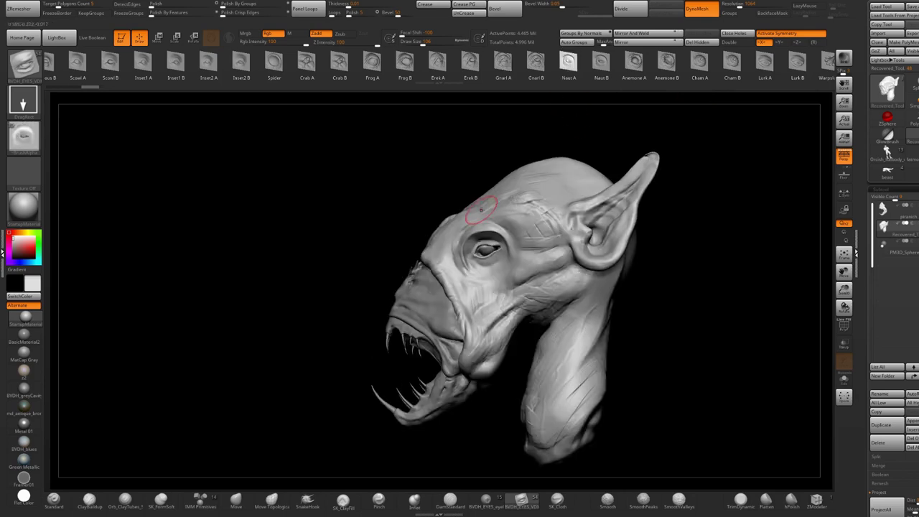
key("ctrl+z")
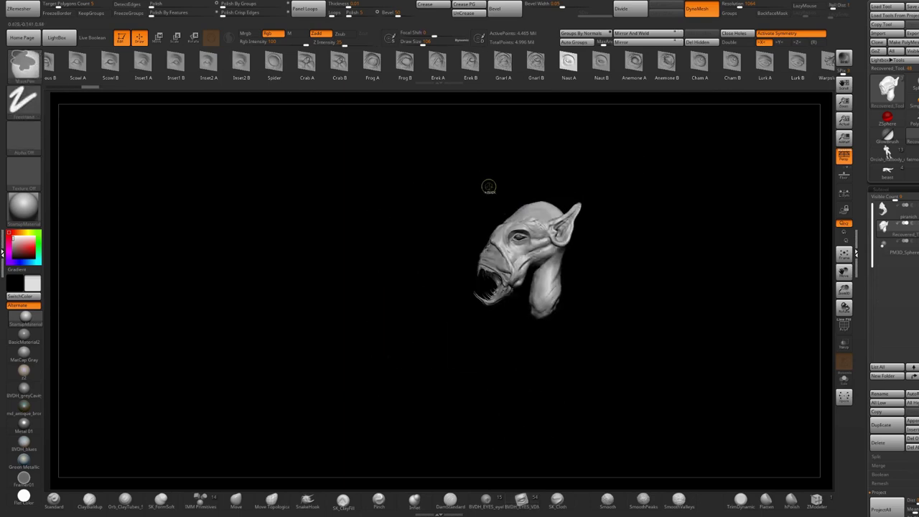
right_click_drag(489, 187, 495, 237, "ctrl")
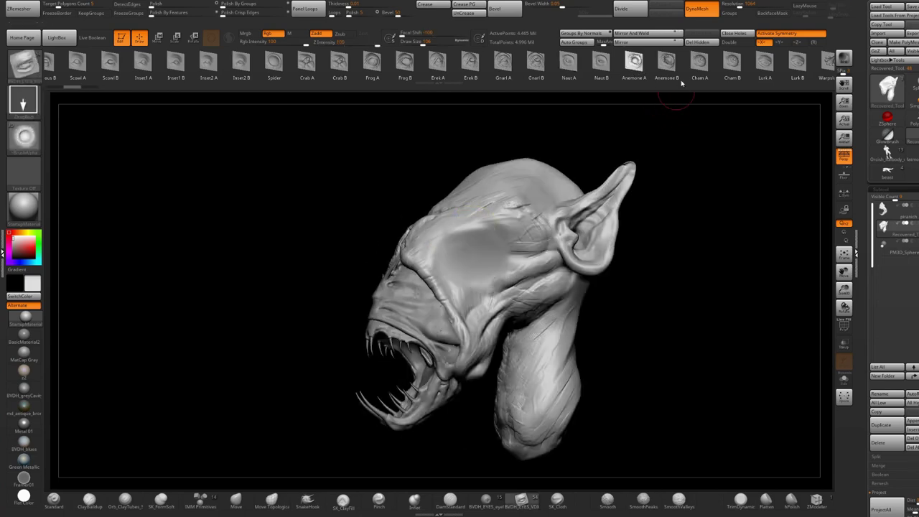
Try the Cham A and Cham B eye shapes on the eye area, undoing each stamp.
left_click(697, 63)
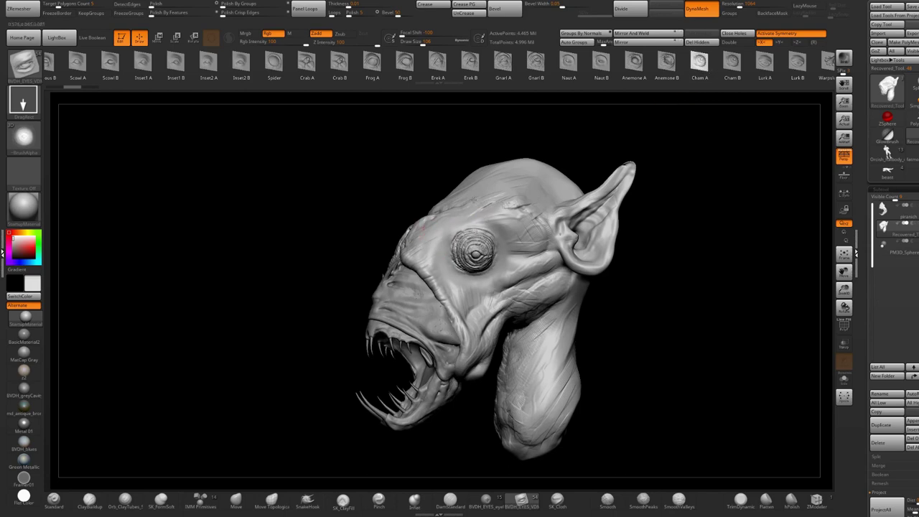
mouse_move(455, 181)
left_mouse_down()
mouse_move(589, 187)
mouse_move(449, 180)
mouse_move(445, 198)
mouse_move(473, 228)
left_mouse_up()
right_click_drag(464, 217, 402, 248)
key("ctrl+z")
left_click(733, 64)
left_click_drag(423, 253, 425, 306)
right_click_drag(425, 306, 507, 309, "ctrl")
key("ctrl+z")
Try the Lurk A eye shape and further stamps on the eye area, inspect them from different angles and undo them.
left_click(763, 63)
mouse_move(549, 231)
left_mouse_down()
mouse_move(543, 284)
mouse_move(553, 298)
left_mouse_up()
mouse_move(554, 298)
right_mouse_down("ctrl")
mouse_move(544, 183)
mouse_move(608, 189)
mouse_move(565, 179)
right_mouse_up("ctrl")
right_click_drag(470, 188, 575, 207)
mouse_move(575, 207)
left_mouse_down()
mouse_move(555, 212)
mouse_move(558, 253)
left_mouse_up()
right_click_drag(558, 252, 583, 227)
left_click_drag(589, 216, 519, 225)
key("ctrl")
right_click_drag(519, 224, 697, 189, "ctrl")
key("ctrl+z")
Bring further eye shapes into view and try the Warplug B protruding eye shape on the eye area.
left_click_drag(754, 79, 622, 77)
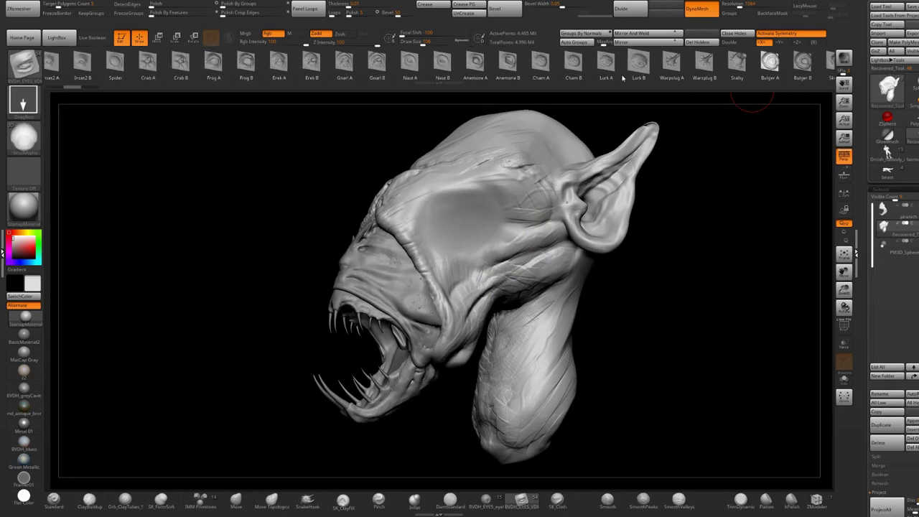
left_click(671, 63)
left_click_drag(475, 237, 491, 234)
right_click_drag(438, 130, 459, 165)
right_click_drag(498, 193, 490, 206)
left_click_drag(459, 150, 550, 148)
key("ctrl+z")
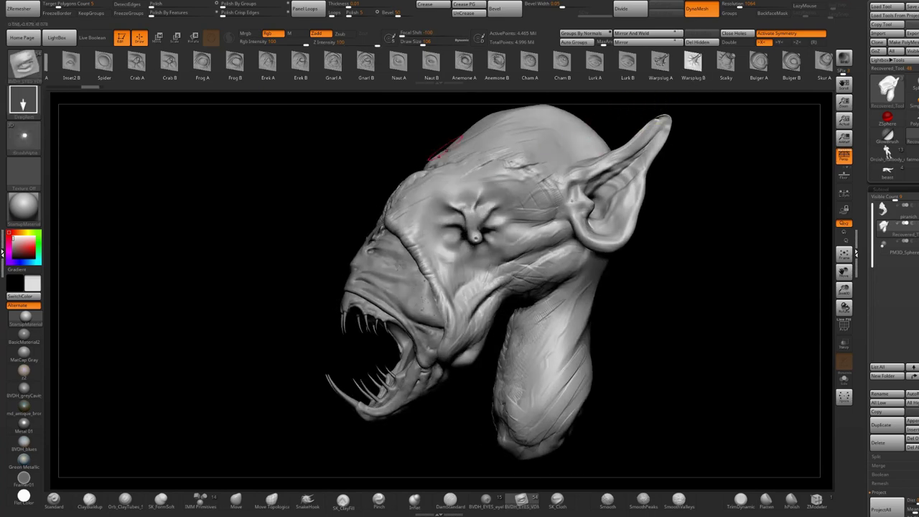
mouse_move(498, 223)
right_mouse_down()
mouse_move(457, 219)
mouse_move(515, 226)
right_mouse_up()
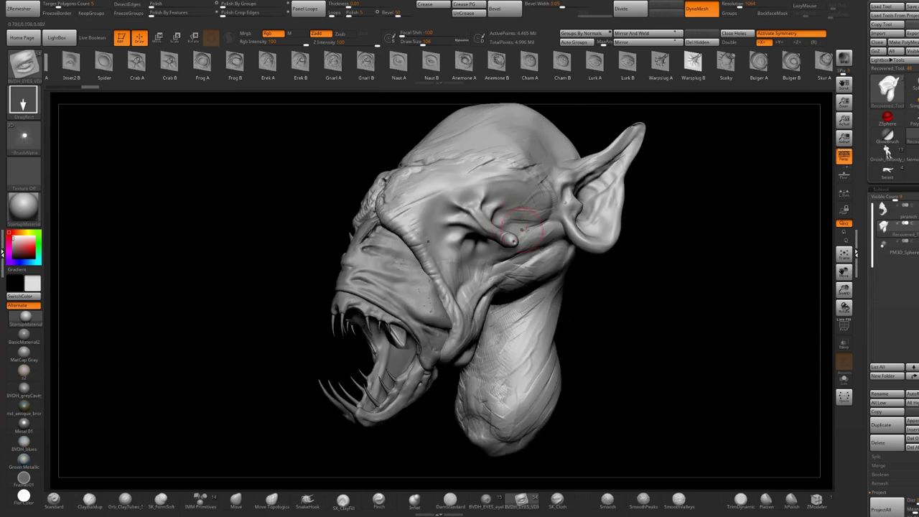
Compare the Warplug A and Warplug B eye shapes on the eye area, undoing the stamps in between.
left_click(660, 65)
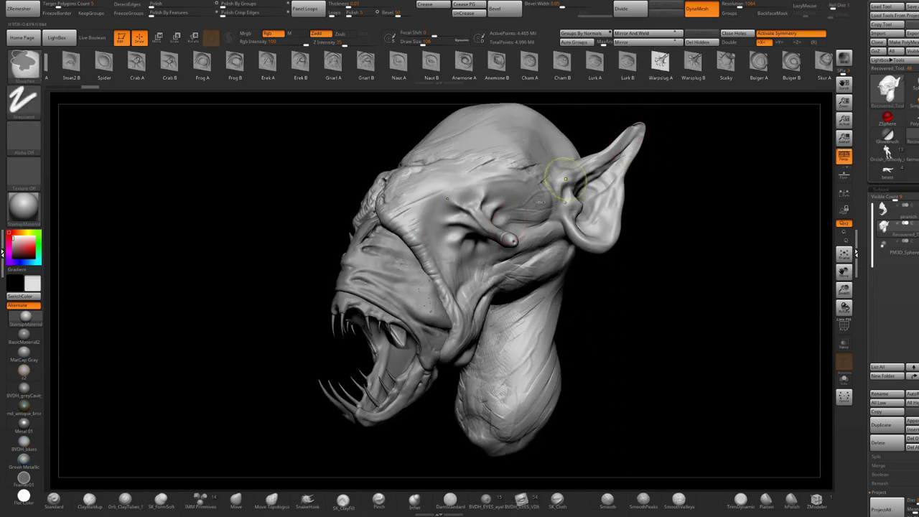
key("ctrl+z")
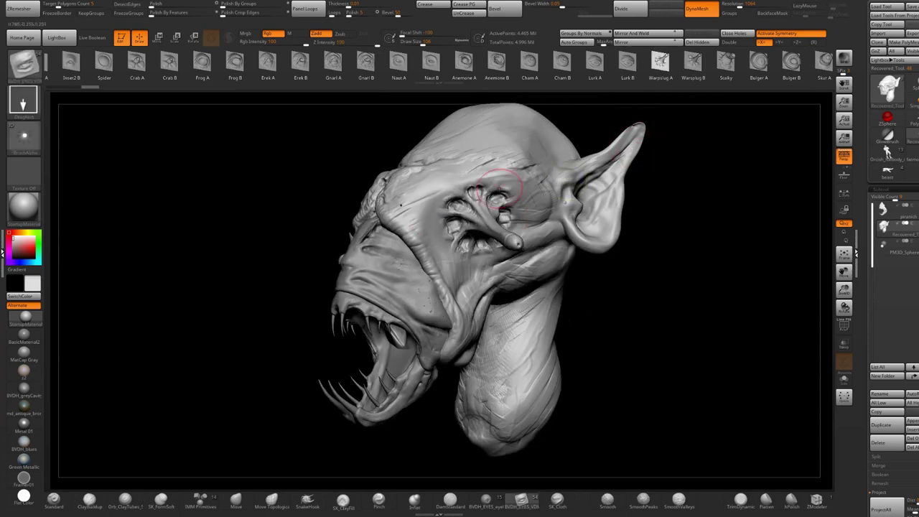
right_click_drag(500, 189, 552, 199)
key("ctrl+z")
left_click(692, 70)
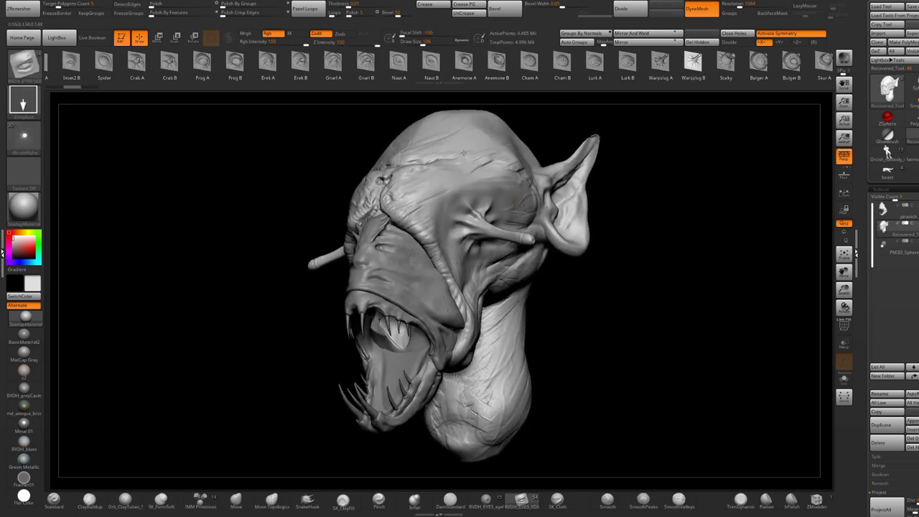
right_click_drag(463, 153, 403, 156)
Replace the Warplug stamp with the Stalky eye shape, trying a small and a large stalk on the eye area.
left_click(728, 70)
key("ctrl+z")
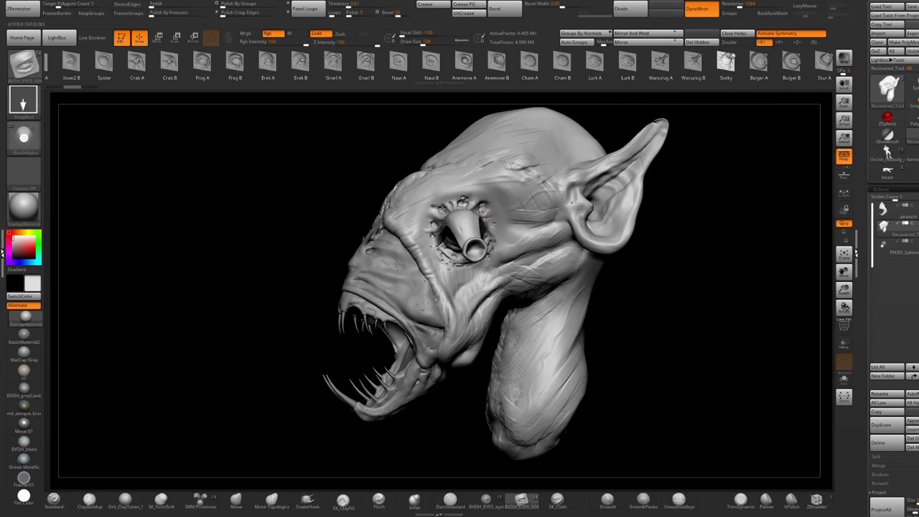
mouse_move(406, 158)
right_mouse_down()
mouse_move(452, 154)
mouse_move(463, 164)
mouse_move(406, 161)
right_mouse_up()
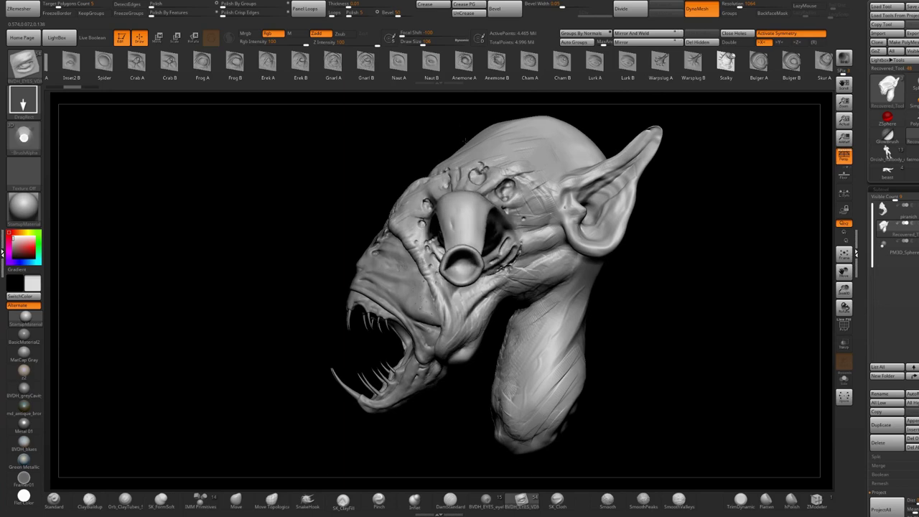
mouse_move(458, 147)
right_mouse_down()
mouse_move(526, 153)
mouse_move(530, 115)
mouse_move(545, 236)
right_mouse_up()
left_click_drag(546, 237, 481, 231)
right_click_drag(481, 231, 511, 240)
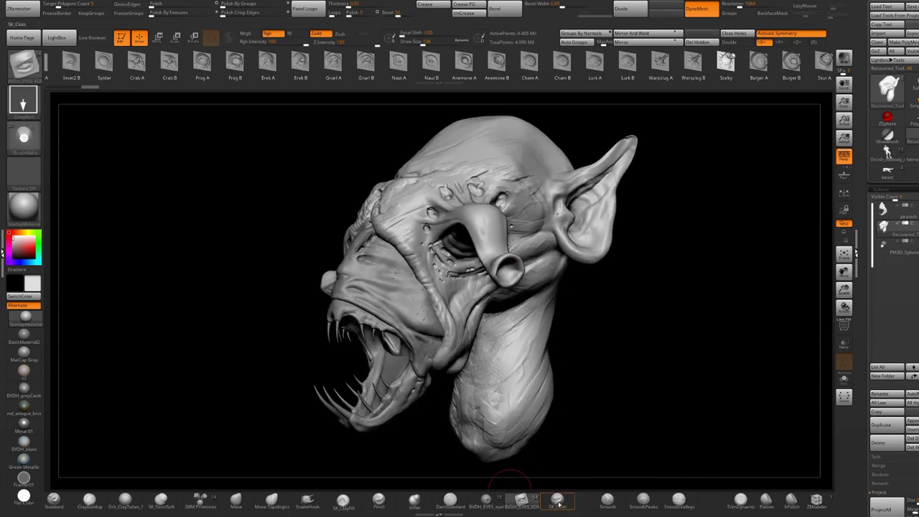
Switch to the eyeball insert brush and place Eyeball13 in the open end of the stalk, adjusting its position.
left_click(486, 498)
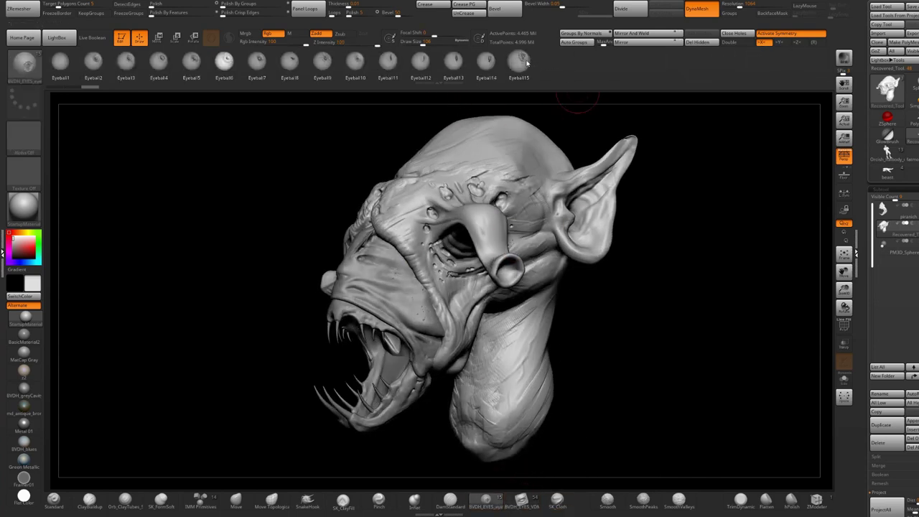
left_click(453, 61)
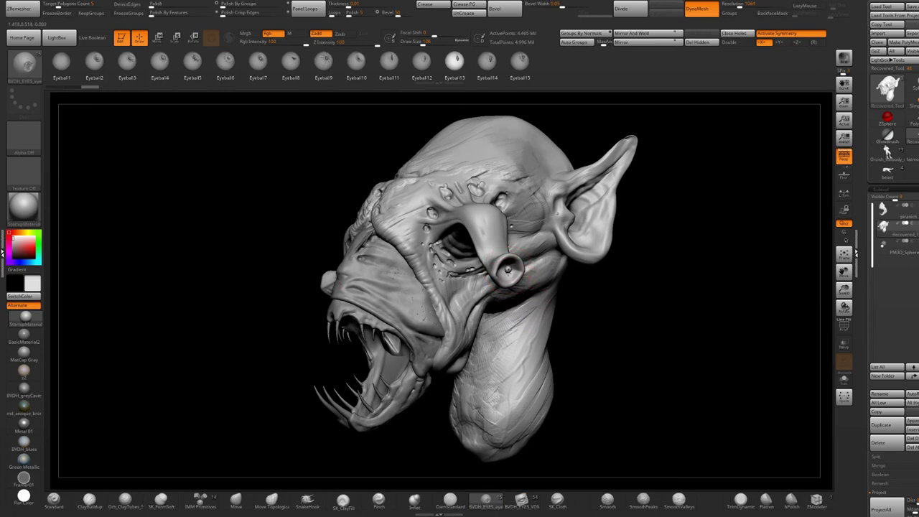
left_click_drag(517, 276, 518, 276)
key("w")
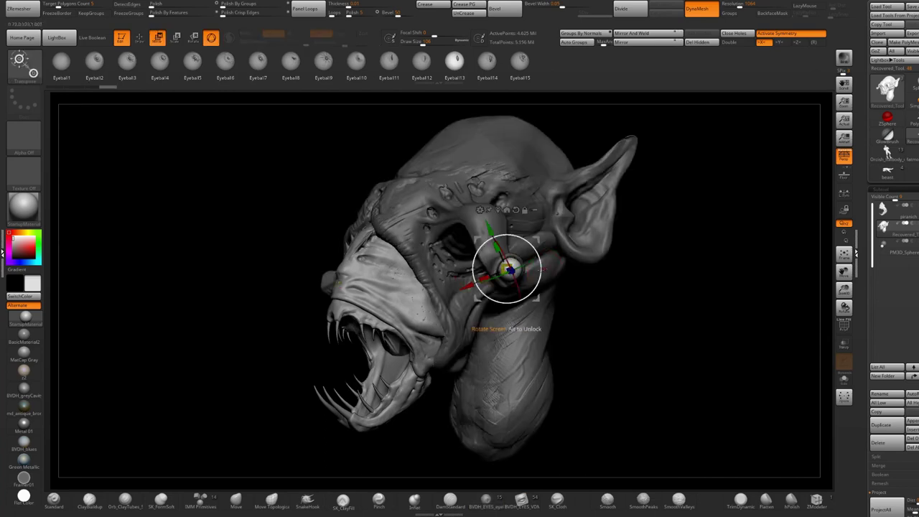
right_click_drag(506, 272, 530, 275)
left_click_drag(526, 272, 521, 270)
key("q")
right_click_drag(568, 261, 540, 258)
key("w")
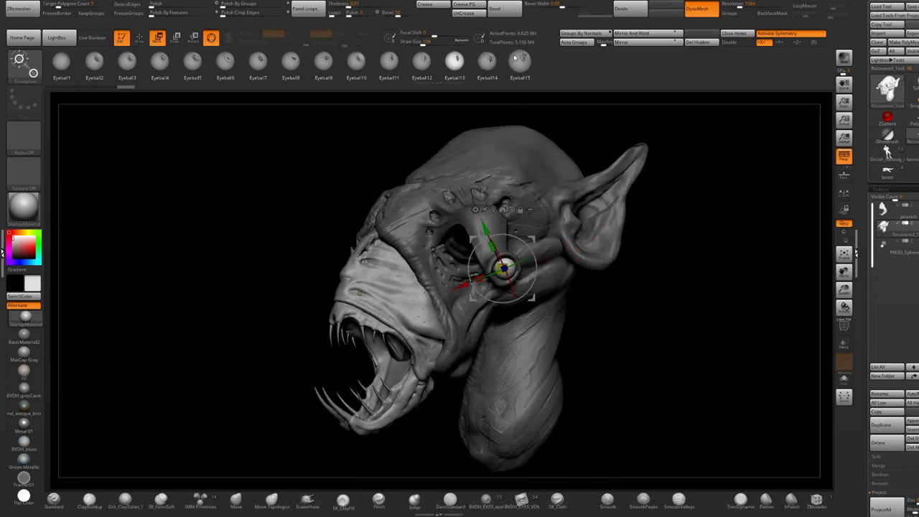
Swap the inserted eyeball through Eyeball14, Eyeball15, Eyeball10, Eyeball8, Eyeball7, Eyeball3 and Eyeball1.
left_click(490, 60)
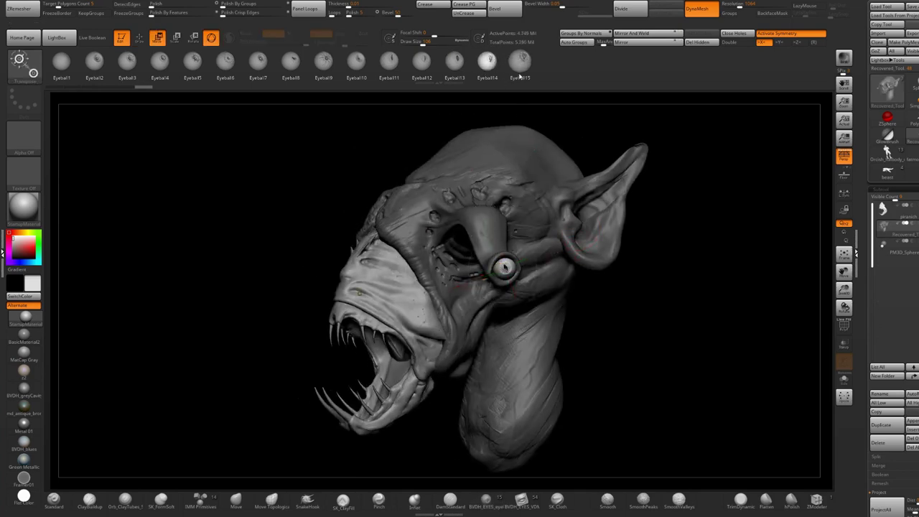
left_click(520, 77)
right_click_drag(451, 98, 458, 107, "ctrl")
left_click(359, 64)
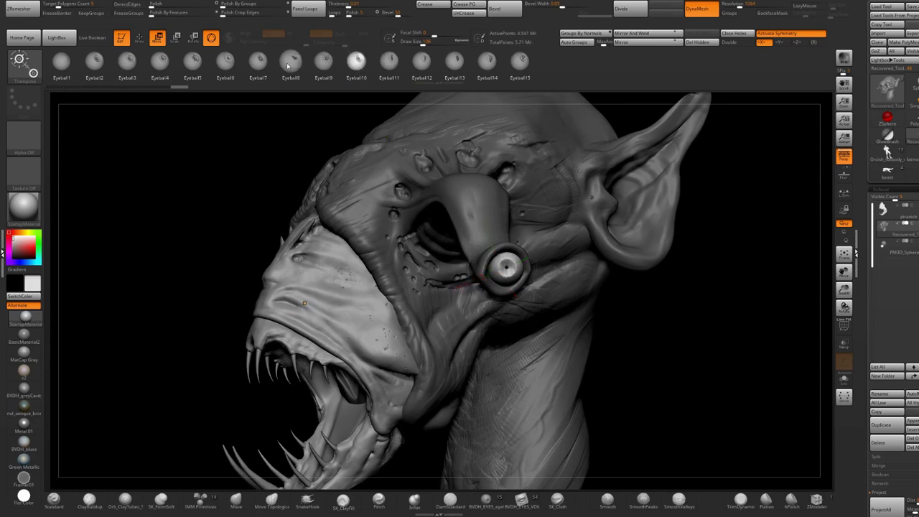
left_click(288, 64)
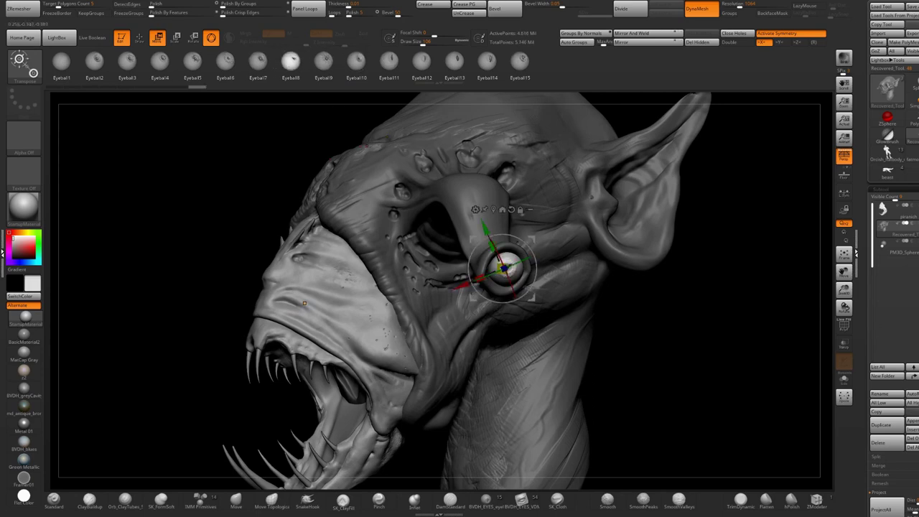
left_click(243, 62)
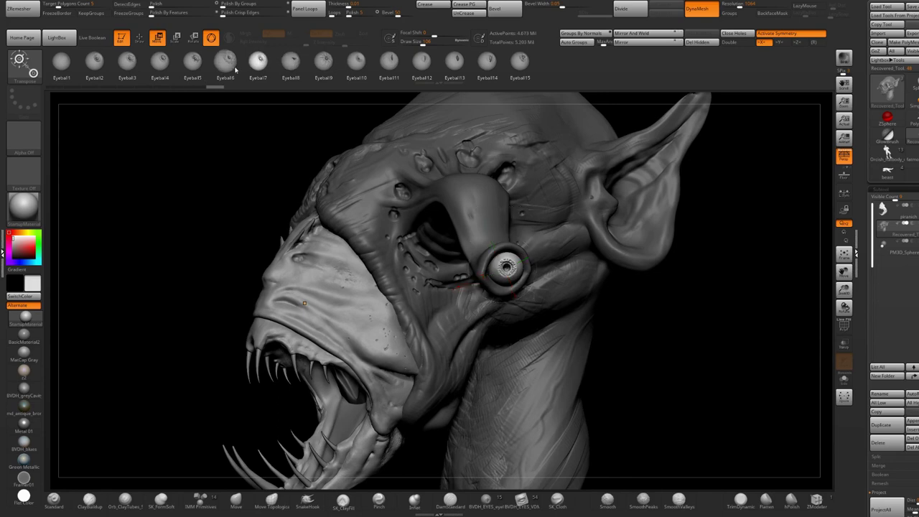
left_click(127, 63)
left_click(64, 65)
Return to drawing, inspect the stalk with its eyeball from the front, and undo the eyeball insertion and stalk stamp.
key("q")
mouse_move(567, 265)
right_mouse_down("ctrl")
mouse_move(576, 199)
mouse_move(675, 219)
right_mouse_up("ctrl")
left_click_drag(683, 222, 700, 248, "ctrl")
right_click_drag(698, 244, 596, 201, "ctrl")
right_click_drag(596, 202, 524, 227, "ctrl")
key("ctrl+z")
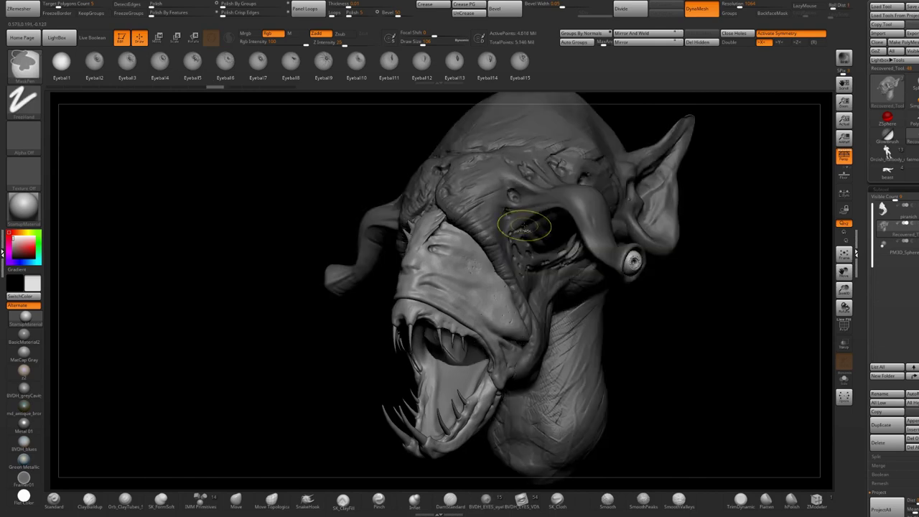
key("ctrl+z")
key("ctrl+z")
key("ctrl+z")
key("ctrl+z")
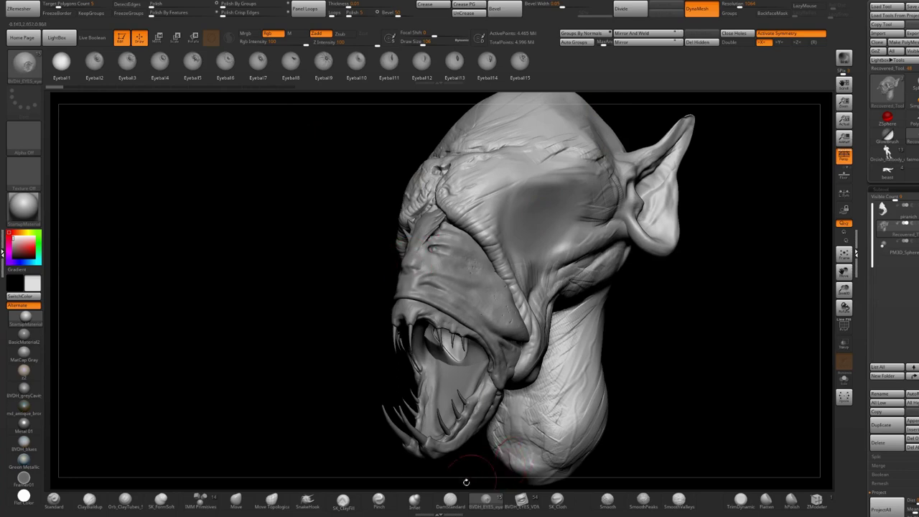
Switch back to the VDM eye brush, try the Bulger A eye shape on the eye area and undo it.
left_click(538, 505)
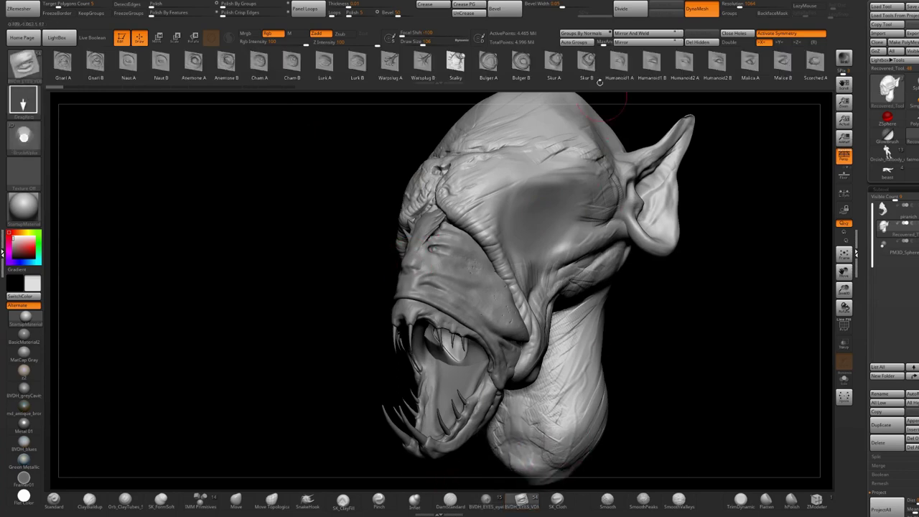
left_click(492, 66)
mouse_move(537, 129)
right_mouse_down()
mouse_move(524, 180)
mouse_move(550, 137)
mouse_move(543, 204)
right_mouse_up()
mouse_move(544, 203)
left_mouse_down()
mouse_move(580, 237)
mouse_move(583, 229)
left_mouse_up()
mouse_move(583, 179)
right_mouse_down("ctrl")
mouse_move(567, 154)
mouse_move(635, 160)
mouse_move(557, 159)
mouse_move(559, 207)
right_mouse_up("ctrl")
key("ctrl+z")
Try the Skur A eye shape and a large Bulger A on the eye area, inspecting and undoing the stamps.
left_click(554, 64)
mouse_move(514, 216)
left_mouse_down()
mouse_move(507, 147)
mouse_move(494, 133)
left_mouse_up()
mouse_move(494, 134)
right_mouse_down()
mouse_move(564, 144)
mouse_move(520, 132)
right_mouse_up()
left_click(490, 62)
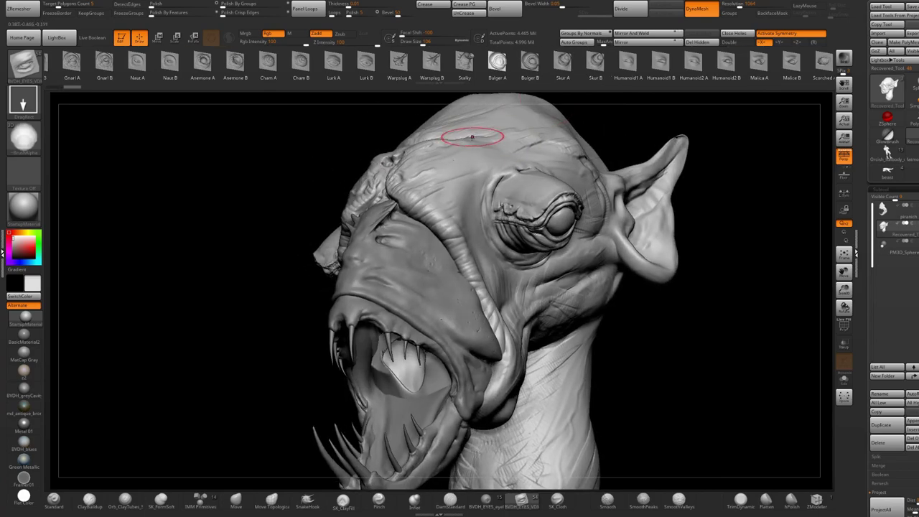
left_click_drag(471, 144, 452, 101)
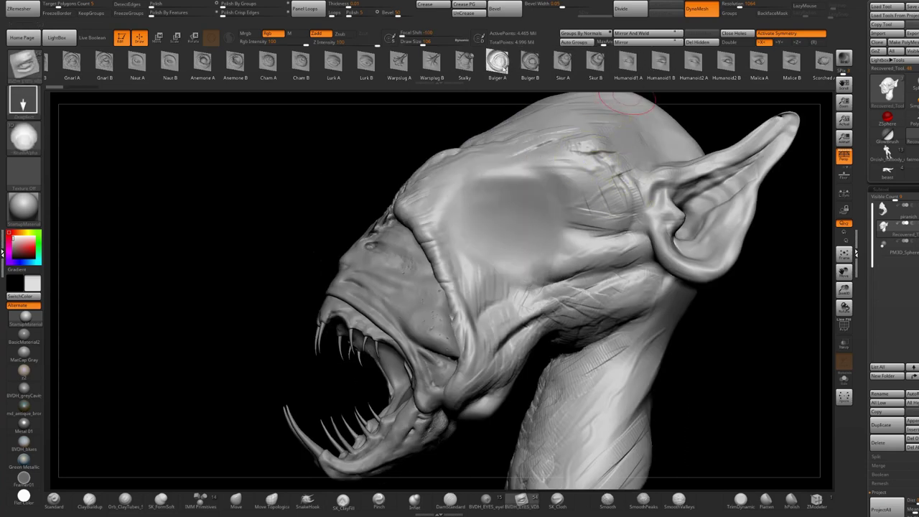
left_click_drag(509, 209, 516, 208)
left_click_drag(522, 136, 525, 119)
mouse_move(524, 119)
right_mouse_down("ctrl")
mouse_move(517, 157)
mouse_move(547, 172)
mouse_move(519, 170)
mouse_move(560, 218)
right_mouse_up("ctrl")
key("ctrl+z")
Try the Humanoid1 A and Humanoid1 B eye shapes on the eye area, undoing each stamp.
left_click(634, 64)
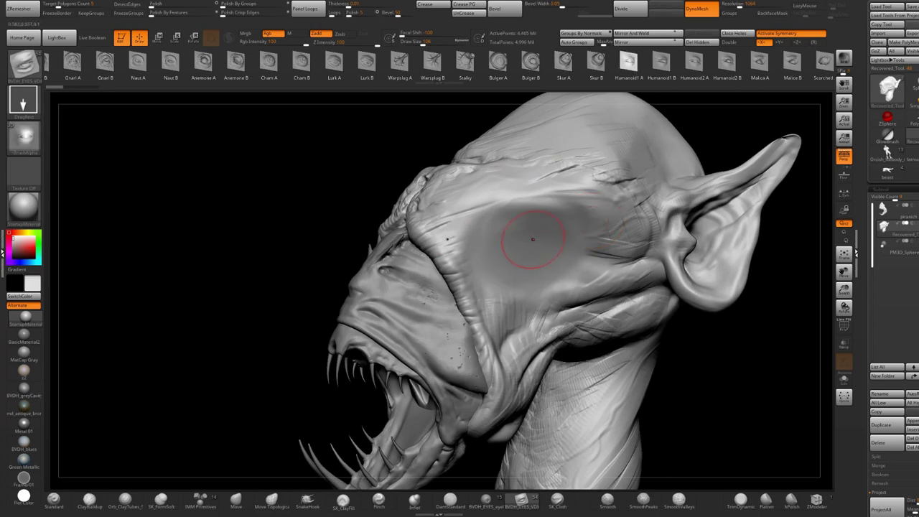
left_click_drag(537, 191, 522, 169)
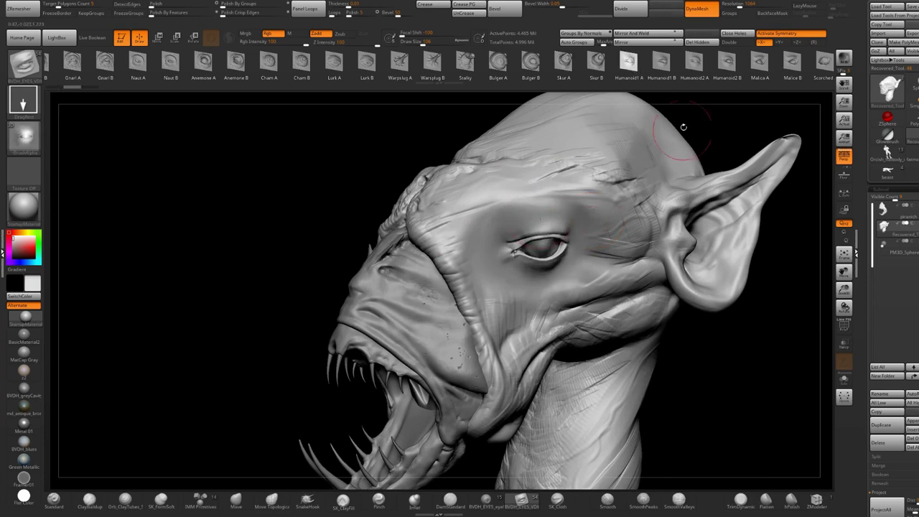
key("ctrl+z")
left_click(653, 66)
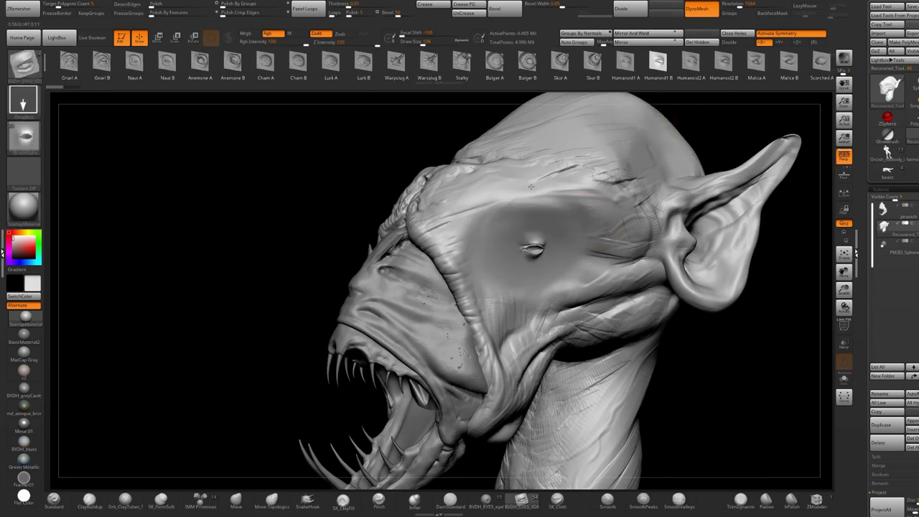
mouse_move(537, 195)
right_mouse_down("ctrl")
mouse_move(531, 137)
mouse_move(563, 165)
right_mouse_up("ctrl")
right_click_drag(563, 165, 579, 265, "ctrl")
key("ctrl+z")
Try the Humanoid2 A and Humanoid2 B eye shapes on the eye area, undoing each stamp.
left_click(690, 66)
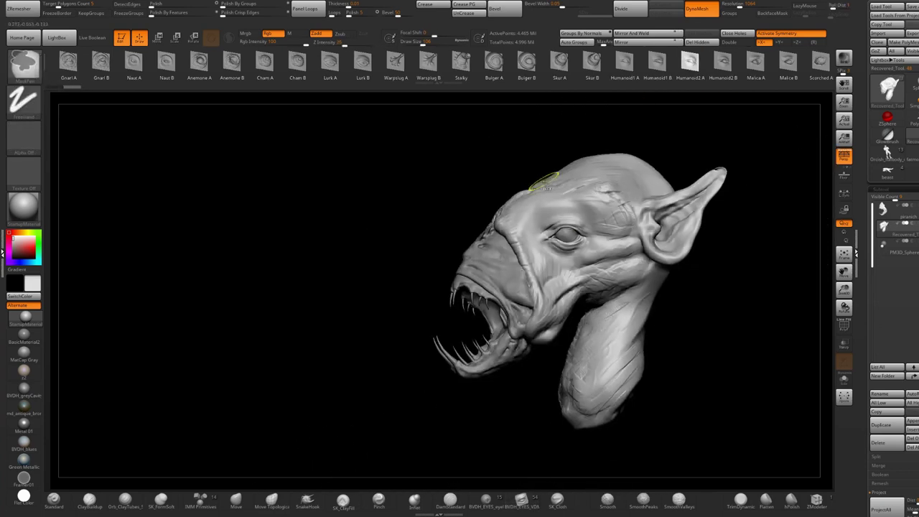
mouse_move(550, 192)
right_mouse_down("ctrl")
mouse_move(601, 225)
mouse_move(469, 191)
mouse_move(586, 213)
mouse_move(544, 223)
right_mouse_up("ctrl")
left_click(718, 69)
key("ctrl+z")
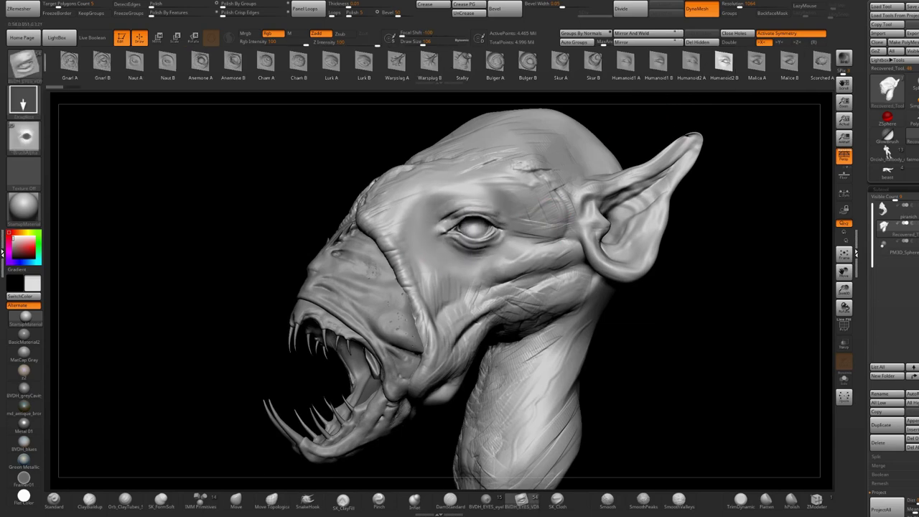
mouse_move(520, 206)
right_mouse_down("ctrl")
mouse_move(464, 180)
mouse_move(438, 183)
mouse_move(467, 185)
right_mouse_up("ctrl")
right_click_drag(467, 185, 533, 247, "ctrl")
key("ctrl+z")
Bring further eye shapes into view and try Malice A and Malice B on the eye area, undoing the stamps.
left_click(787, 69)
left_click_drag(682, 70, 630, 72)
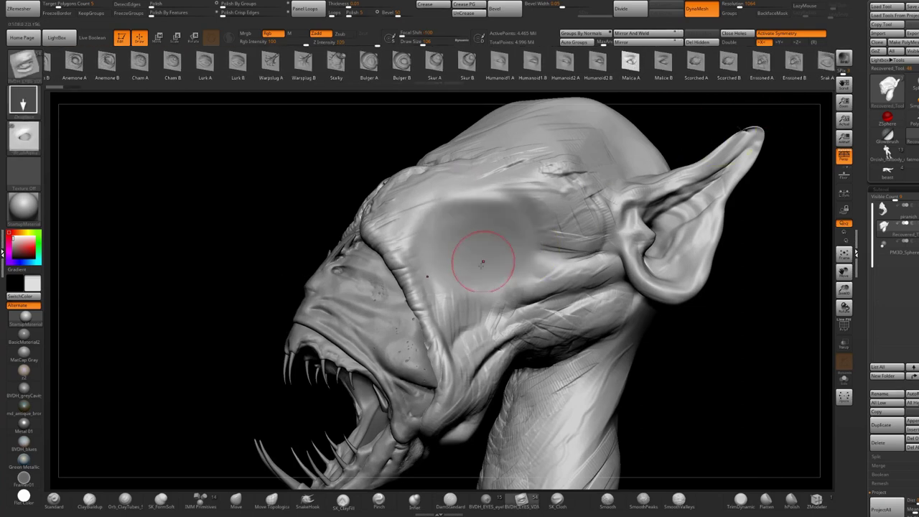
mouse_move(506, 202)
right_mouse_down("ctrl")
mouse_move(484, 185)
mouse_move(503, 201)
mouse_move(488, 198)
mouse_move(525, 205)
mouse_move(508, 204)
right_mouse_up("ctrl")
key("ctrl+z")
key("ctrl+z")
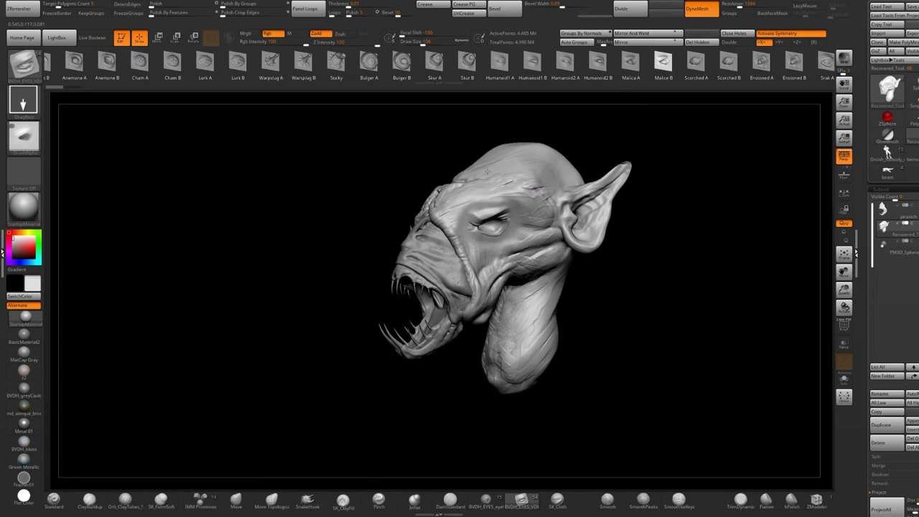
key("ctrl+z")
right_click_drag(482, 172, 460, 217, "ctrl")
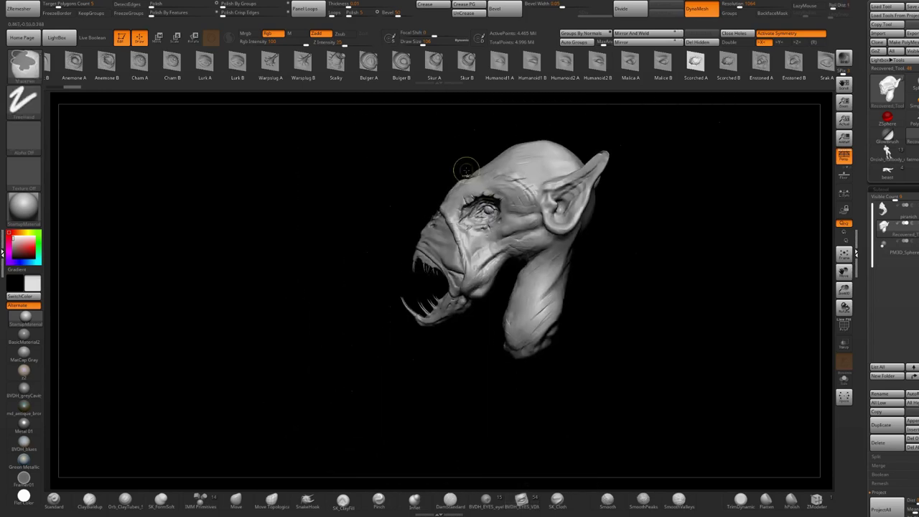
Try the Scorched A eye shape on the creature's eye area and undo the stamp.
right_click_drag(466, 170, 556, 215)
right_click_drag(632, 208, 547, 206)
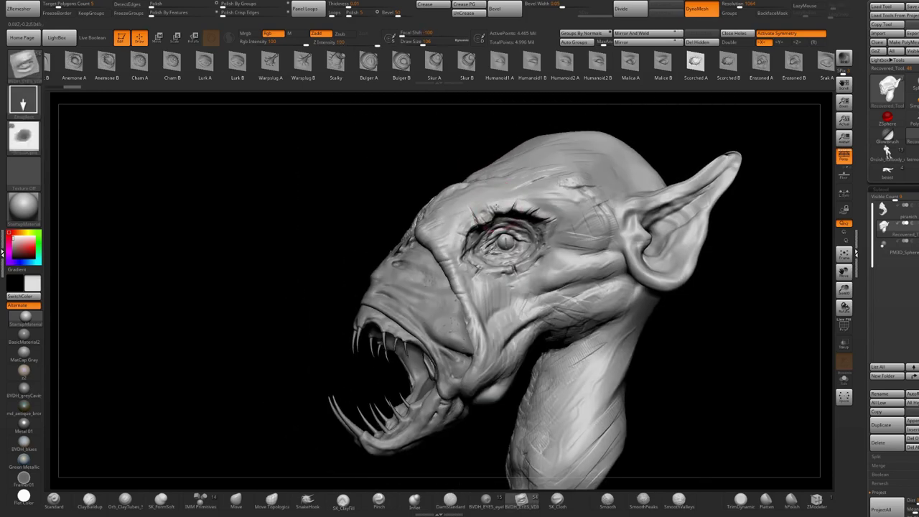
key("ctrl+z")
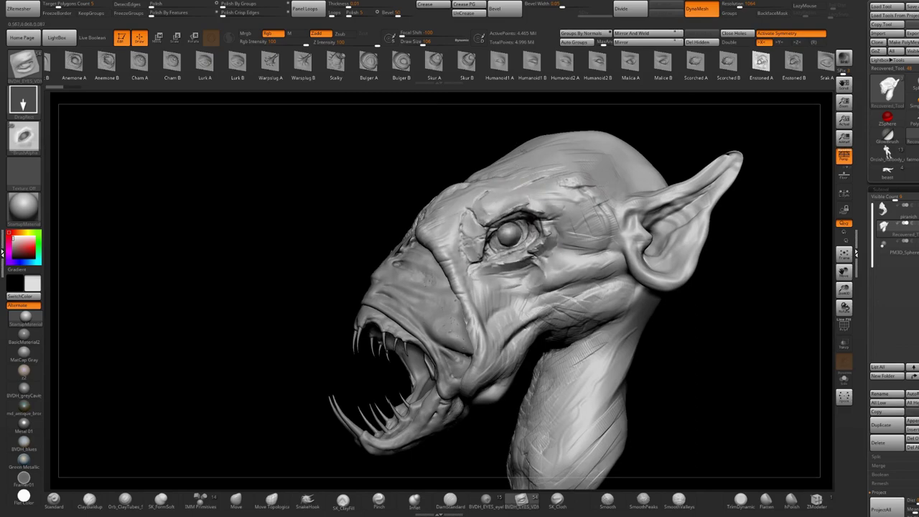
Try the Ensoned A eye shape on the eye area, undo the stamp and pick Ensoned B.
right_click_drag(544, 179, 580, 227)
right_click_drag(725, 188, 738, 120, "ctrl")
key("ctrl+z")
left_click(794, 63)
Try the Srak A eye shape on the creature's eye area and undo the stamp.
left_click(754, 63)
right_click_drag(535, 207, 526, 245, "ctrl")
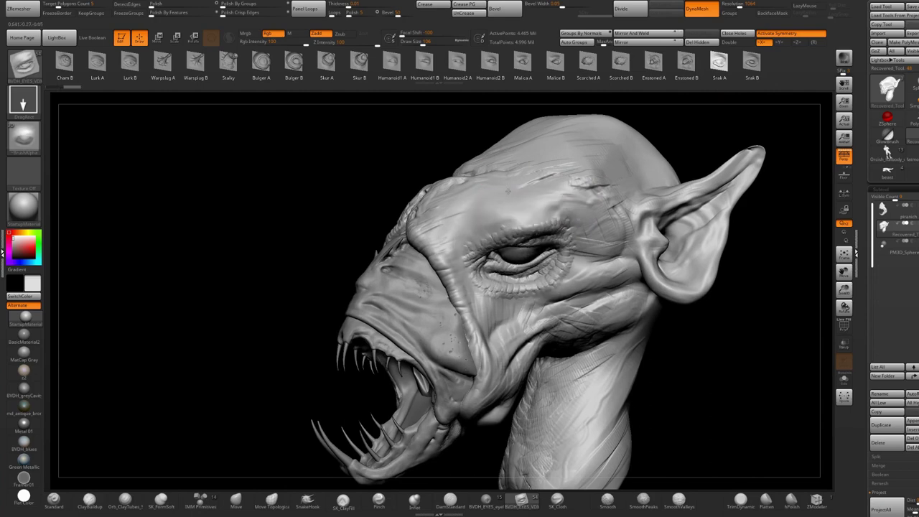
key("ctrl+z")
key("ctrl+z")
key("ctrl+z")
key("ctrl+z")
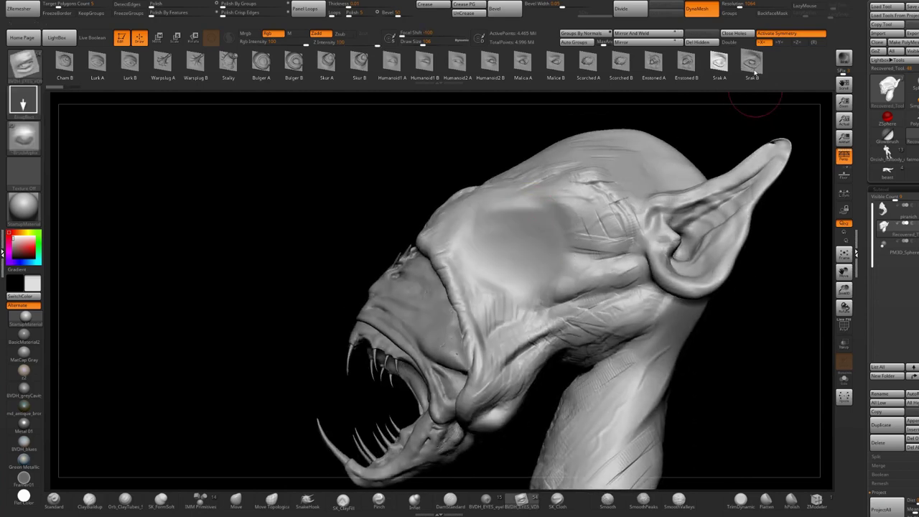
Stamp the Srak B eye shape on the creature's eye area and inspect it from several sides.
key("ctrl+z")
key("ctrl+z")
key("ctrl+z")
key("ctrl+z")
key("ctrl+z")
key("ctrl+z")
key("ctrl+z")
key("ctrl+z")
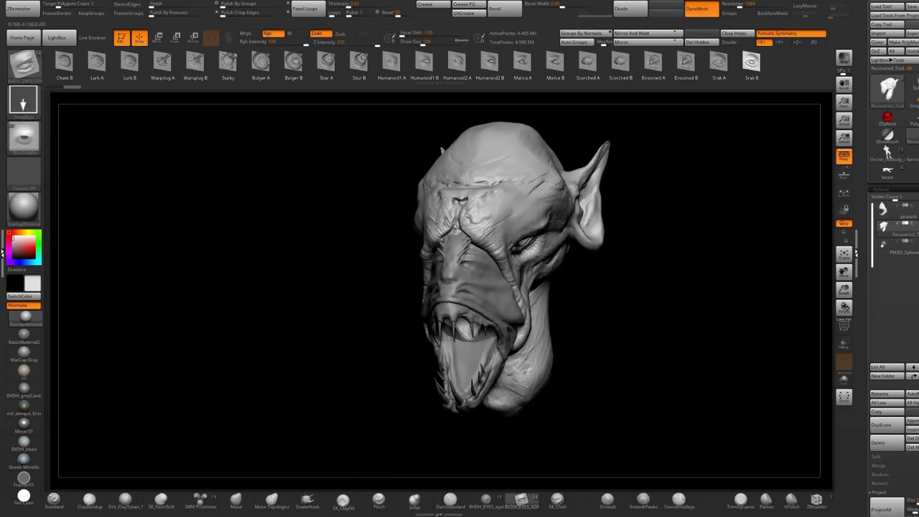
key("ctrl+z")
key("ctrl+z")
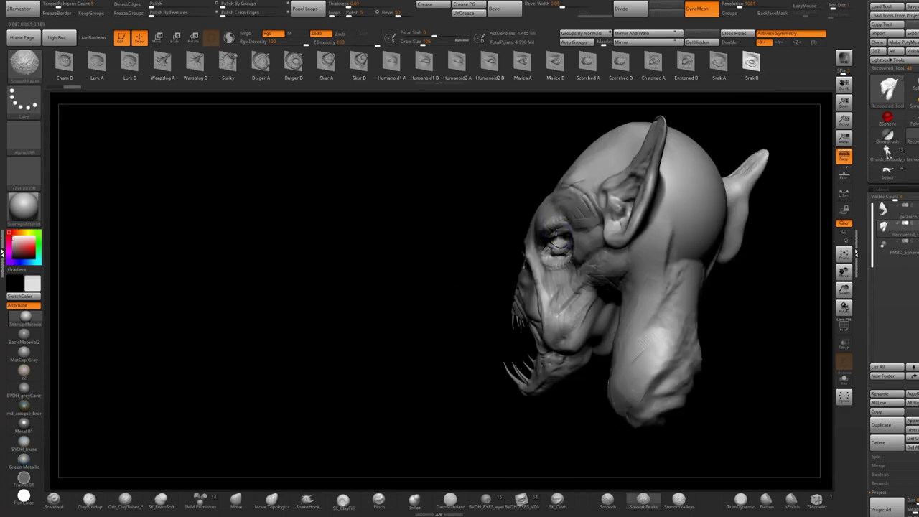
Make the full-body horned creature the active model for testing the eye shapes.
key("ctrl+z")
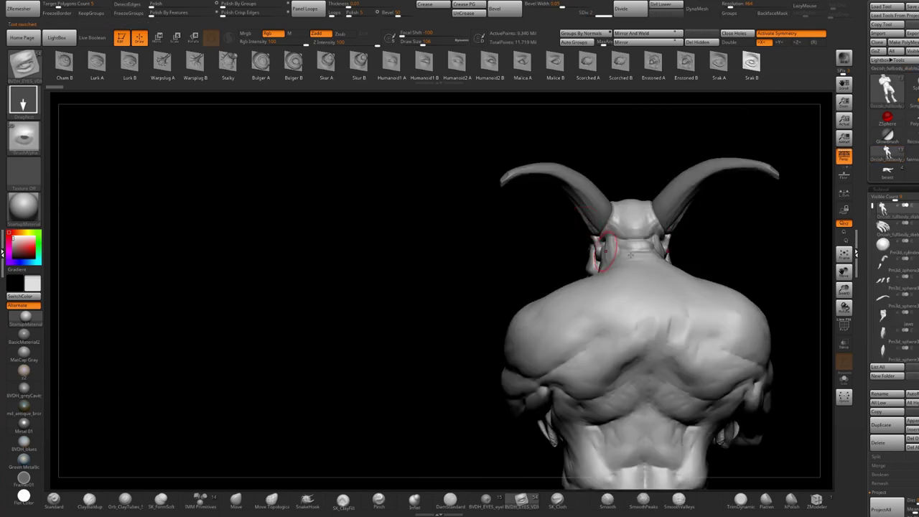
key("ctrl+z")
key("ctrl+z")
key("ctrl+z")
key("ctrl+z")
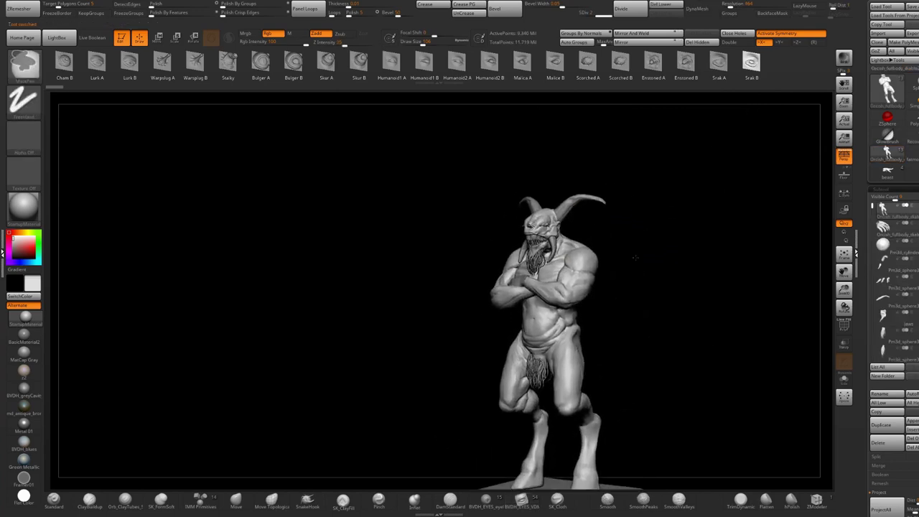
key("ctrl+z")
key("ctrl+z")
key("ctrl+z")
key("ctrl+z")
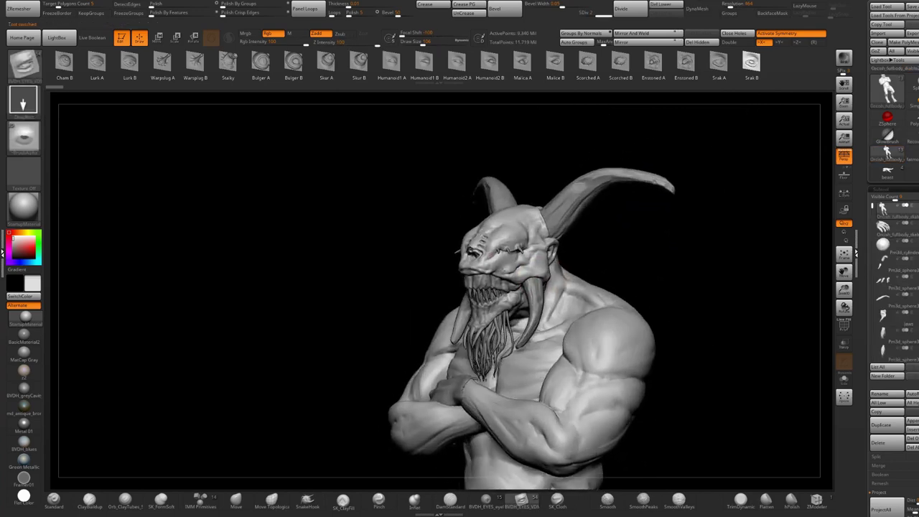
Try the Srak B eye shape on the horned creature's cheek below the stitches and undo the stamp.
key("ctrl+z")
key("ctrl+z")
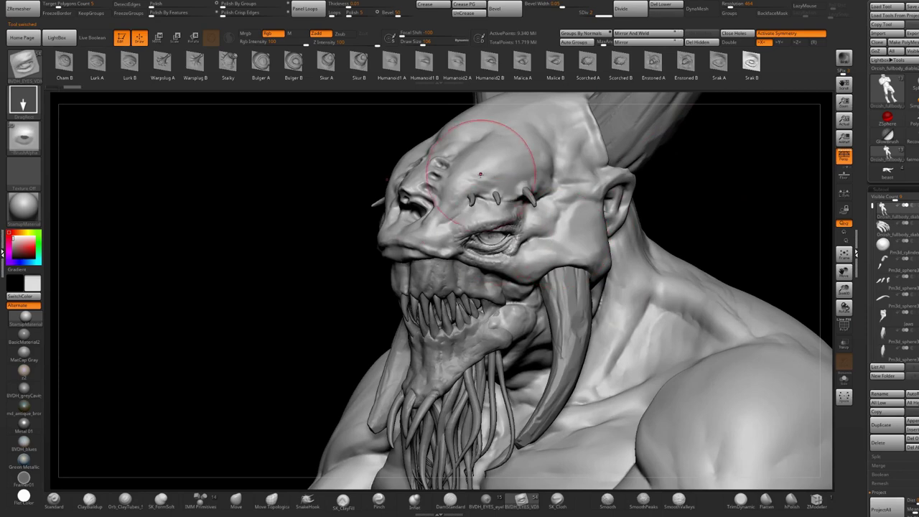
key("ctrl+z")
key("ctrl+z")
key("ctrl+z")
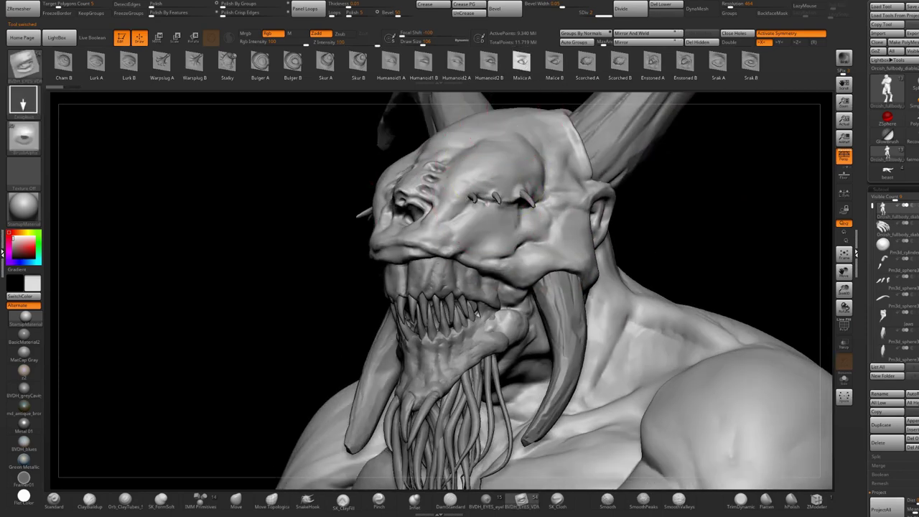
Try the Malice A and Stalky eye shapes on the horned creature's face, undoing the stamps.
key("ctrl+z")
key("ctrl+z")
left_click(235, 67)
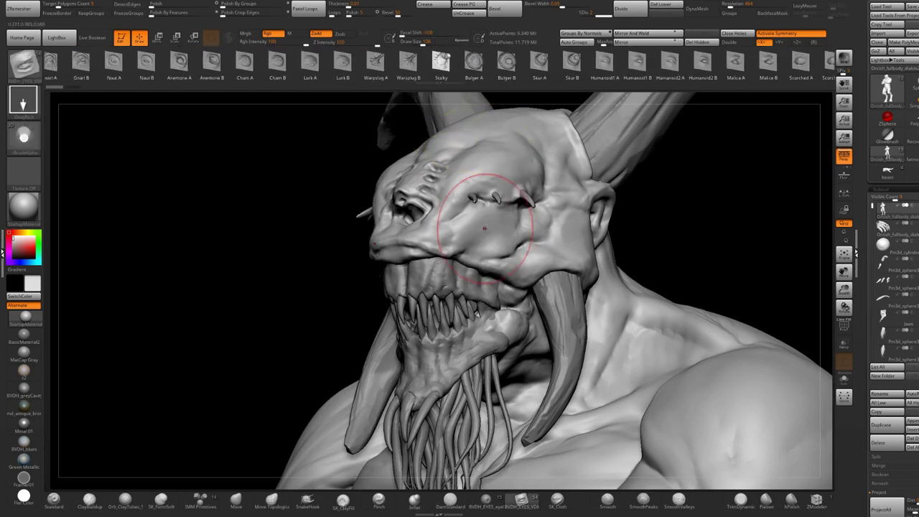
key("ctrl+z")
key("ctrl+z")
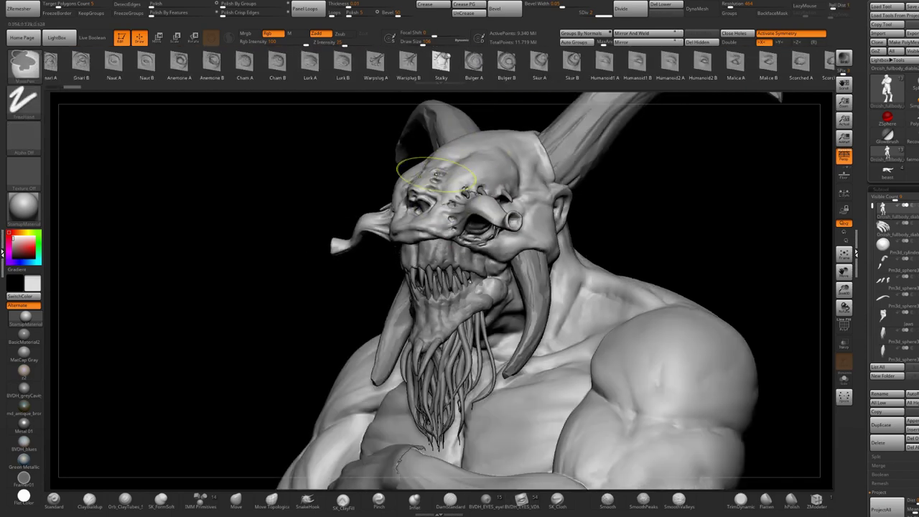
key("ctrl+z")
key("ctrl+z")
key("ctrl+z")
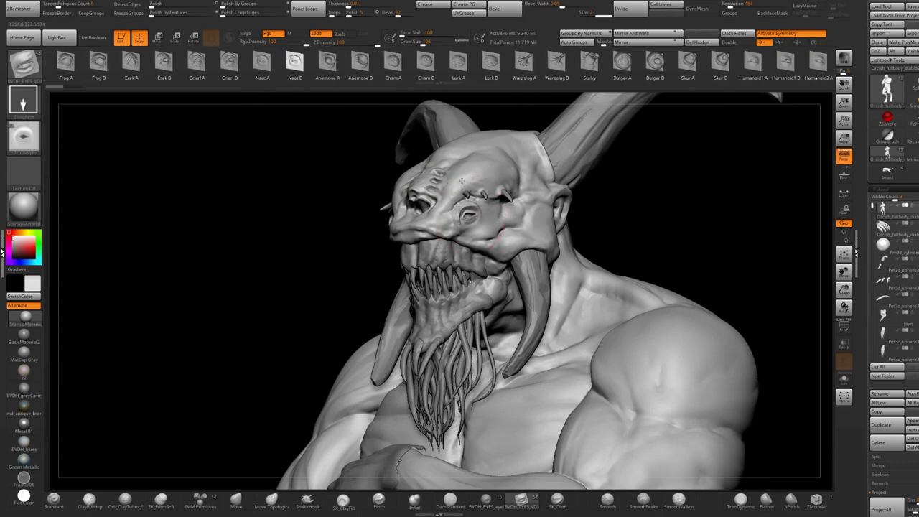
Try the Naut B eye shape on the horned creature's face and inspect it from the front and side.
key("ctrl+z")
key("ctrl+z")
key("ctrl+z")
key("ctrl+z")
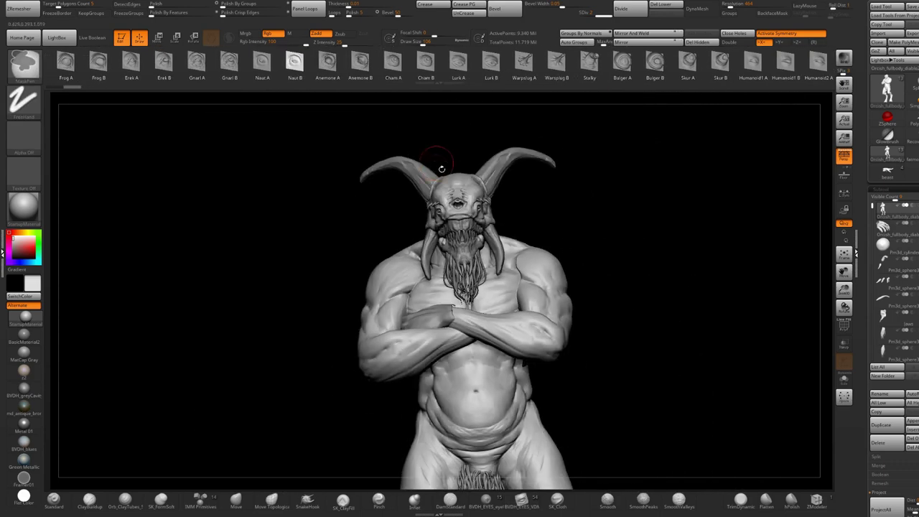
key("ctrl+z")
key("ctrl+z")
key("ctrl+z")
key("ctrl+z")
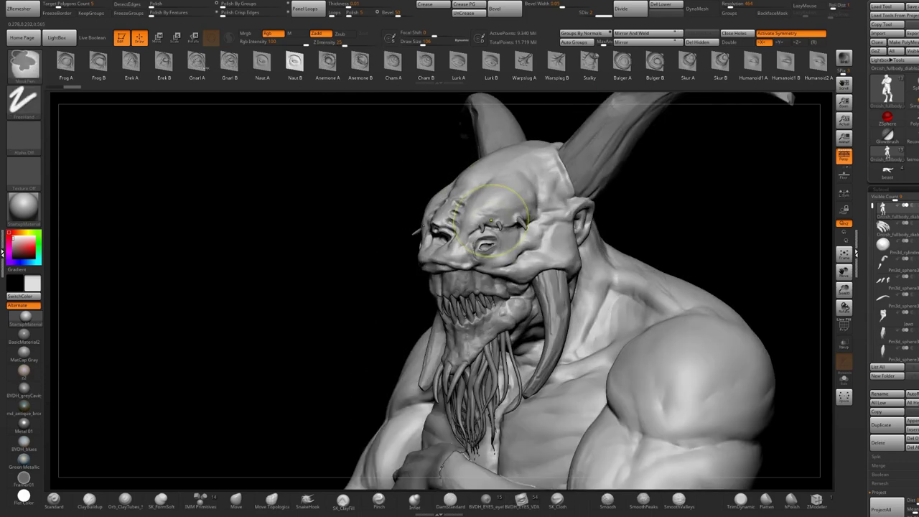
Undo the Naut B stamp, then try the Gnarl A eye shape on the horned creature's face and undo it.
key("ctrl+z")
key("ctrl+z")
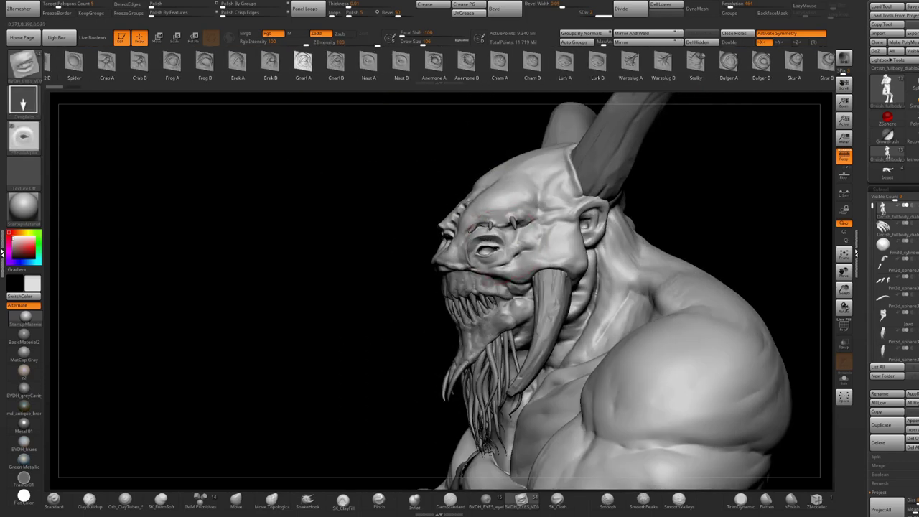
key("ctrl+z")
key("ctrl+z")
key("ctrl+z")
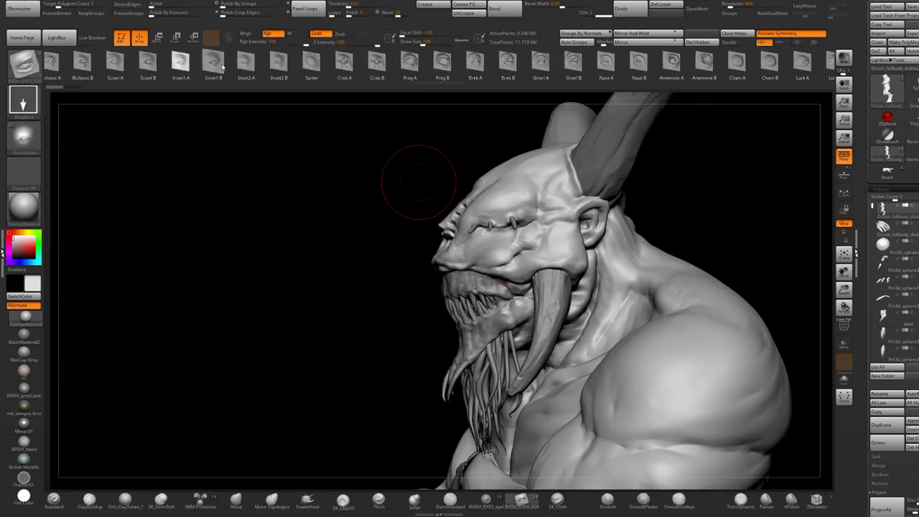
Try the Scowl A eye shape on the horned creature's face and then much larger on its shoulder.
left_click_drag(222, 67, 432, 68)
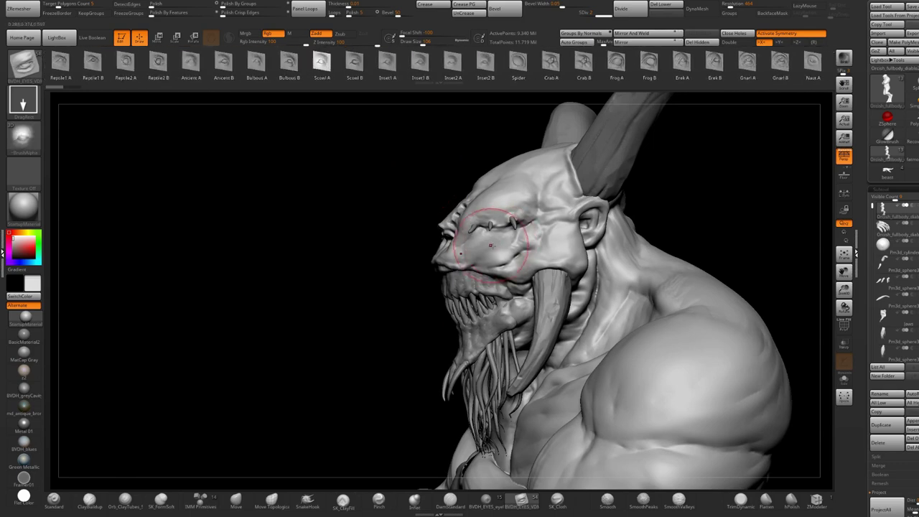
right_click_drag(491, 246, 486, 250)
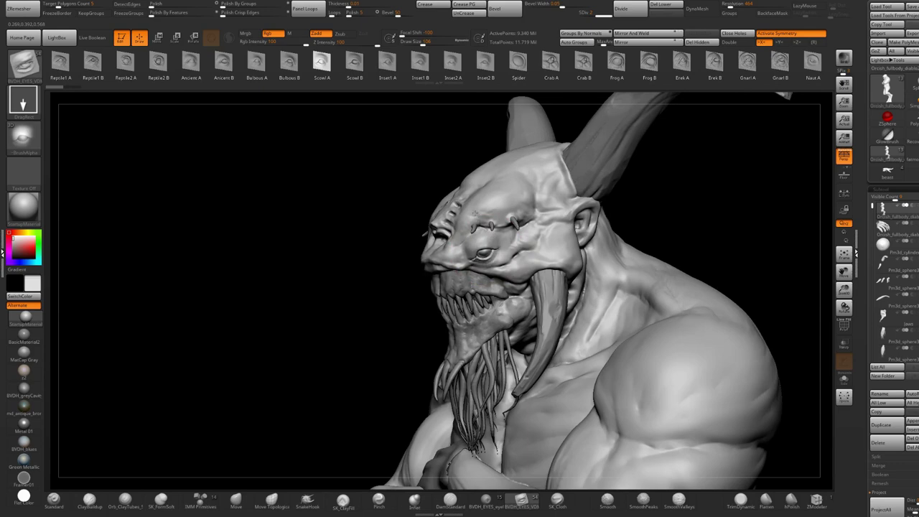
mouse_move(483, 212)
right_mouse_down()
mouse_move(494, 205)
mouse_move(438, 212)
mouse_move(540, 237)
right_mouse_up()
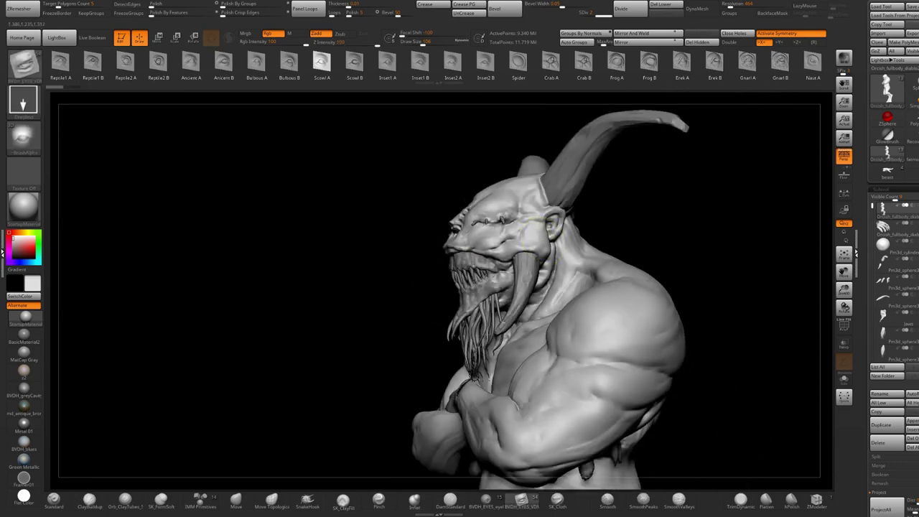
left_click_drag(632, 328, 652, 243)
mouse_move(654, 244)
right_mouse_down("ctrl")
mouse_move(607, 211)
mouse_move(611, 246)
mouse_move(458, 224)
mouse_move(506, 234)
mouse_move(484, 296)
mouse_move(513, 266)
right_mouse_up("ctrl")
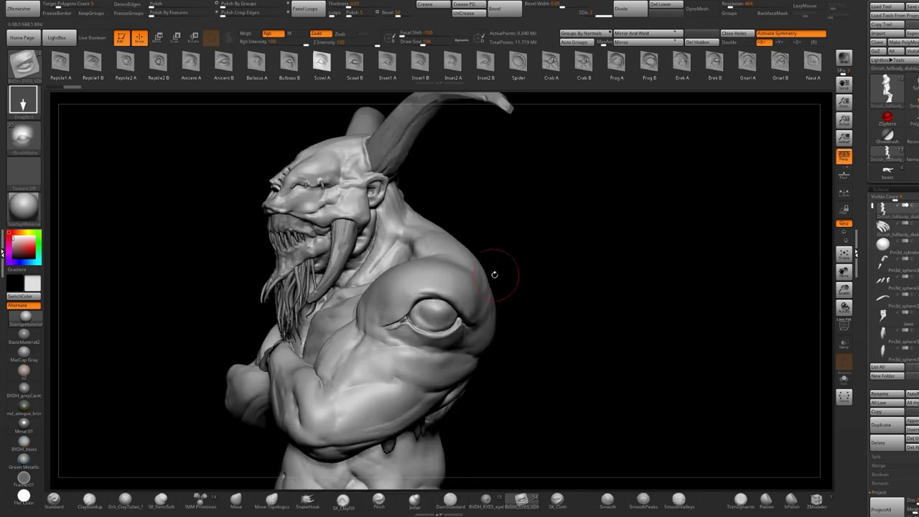
Try the Reptile2 A eye shape on the horned creature's face and undo the stamp.
left_click(159, 66)
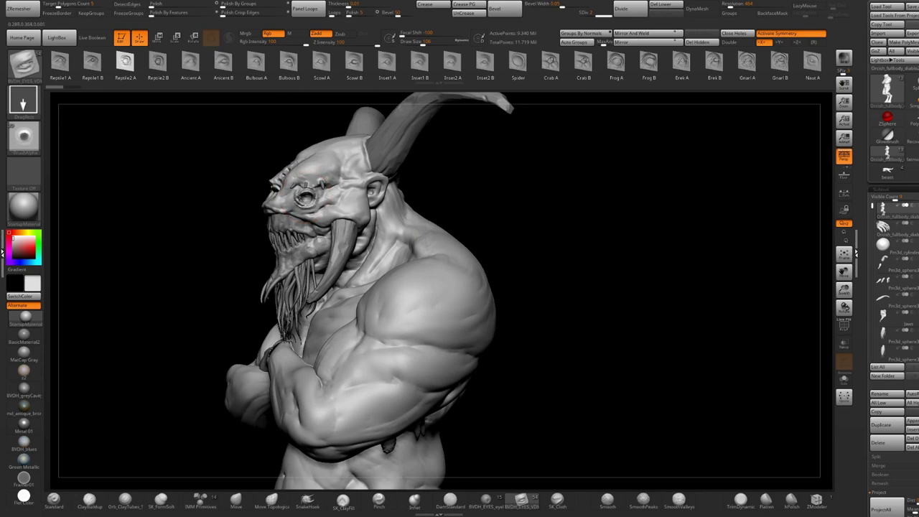
left_click_drag(306, 198, 327, 214)
right_click_drag(328, 214, 216, 144)
key("ctrl+z")
Stamp a large Reptile2 A eye on the horned creature's face below the stitches and pick the Move brush.
left_click(154, 67)
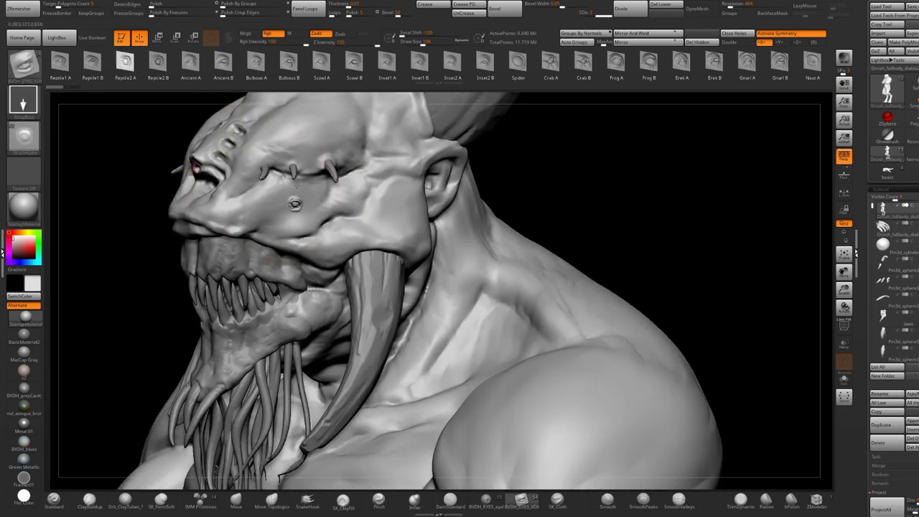
left_click_drag(297, 185, 270, 121)
key("b")
key("m")
key("v")
right_click_drag(323, 176, 293, 141, "ctrl")
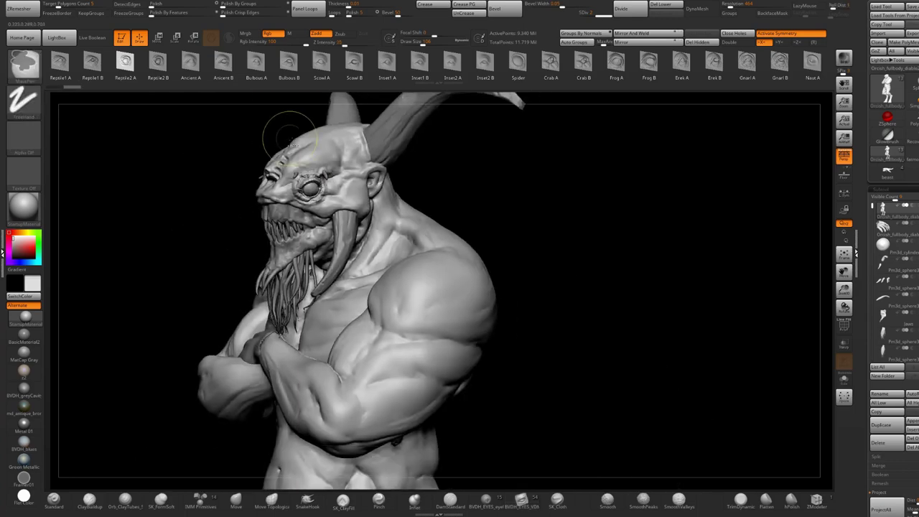
Return to the VDM eye brush and make the beast the active model, with its head ready for stamping.
left_click(522, 500)
mouse_move(811, 162)
left_mouse_down()
mouse_move(894, 162)
mouse_move(831, 161)
left_mouse_up()
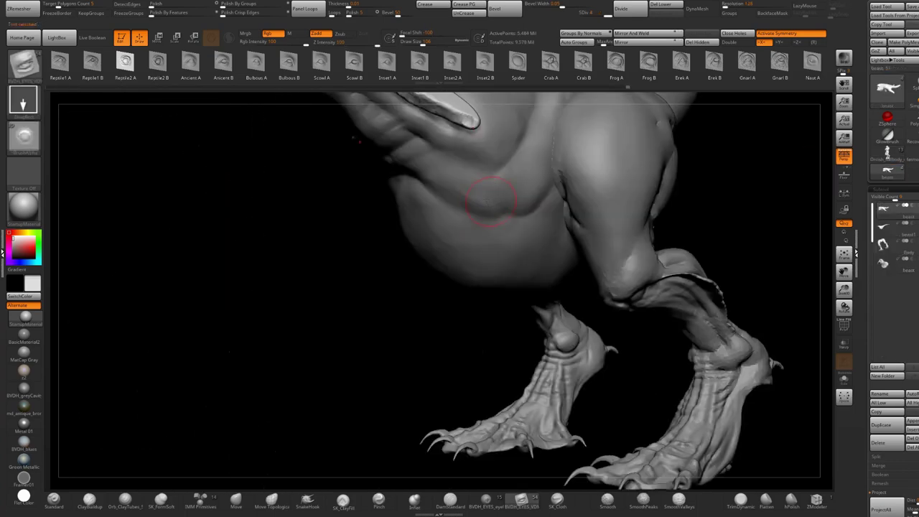
left_click(887, 171)
right_click_drag(561, 362, 611, 474, "alt")
right_click_drag(533, 287, 486, 325, "ctrl")
mouse_move(505, 189)
right_mouse_down("alt")
mouse_move(412, 302)
mouse_move(518, 192)
right_mouse_up("alt")
Try the Spider eye shape on the side of the beast's head and undo the stamp.
left_click(519, 63)
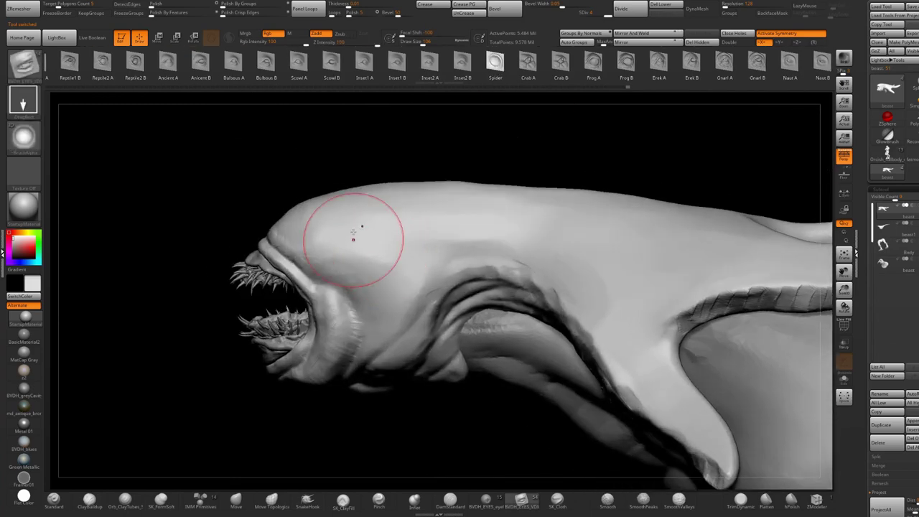
left_click_drag(353, 240, 376, 148)
right_click_drag(377, 148, 406, 209)
key("ctrl+z")
Try the Scowl A eye shape on the side of the beast's head and undo the stamp.
left_click(305, 64)
left_click_drag(341, 157, 343, 139)
right_click_drag(364, 180, 388, 154, "ctrl")
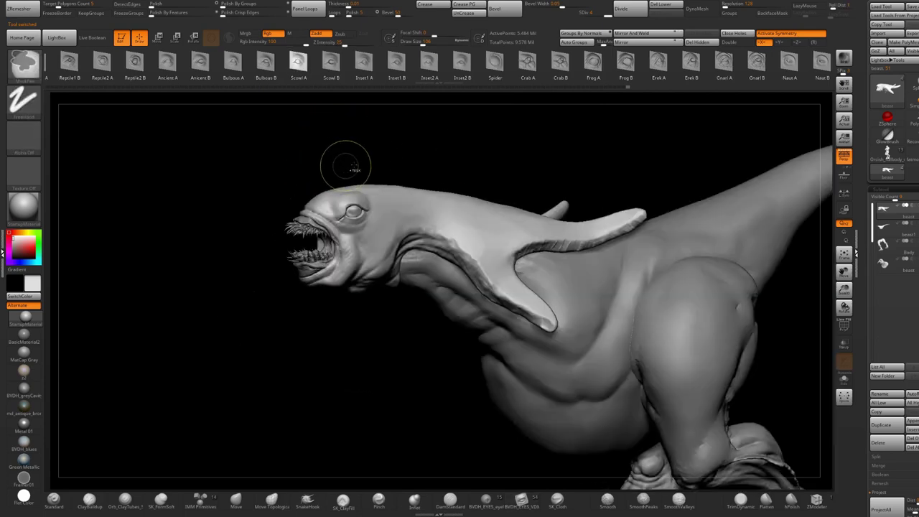
key("ctrl+z")
Try the Erek A and Cham B eye shapes on the side of the beast's head, undoing each stamp.
left_click(659, 63)
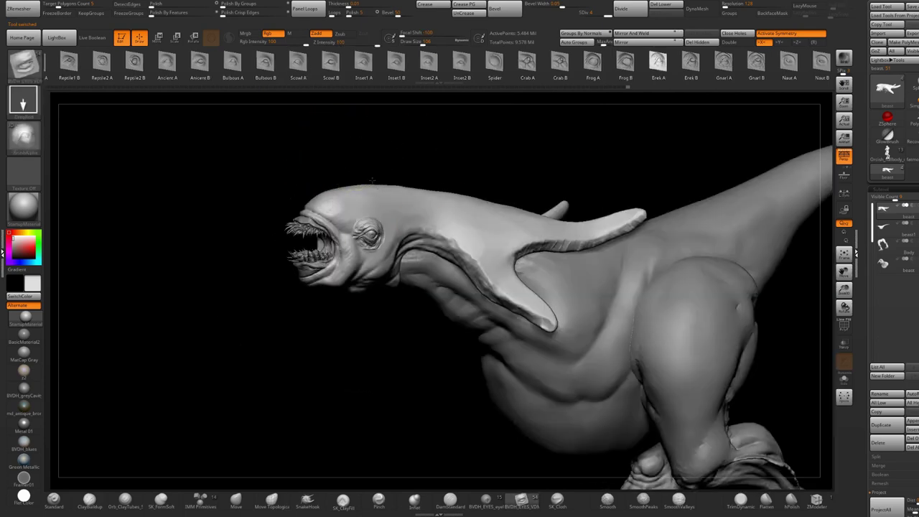
left_click_drag(724, 66, 524, 74)
left_click(689, 66)
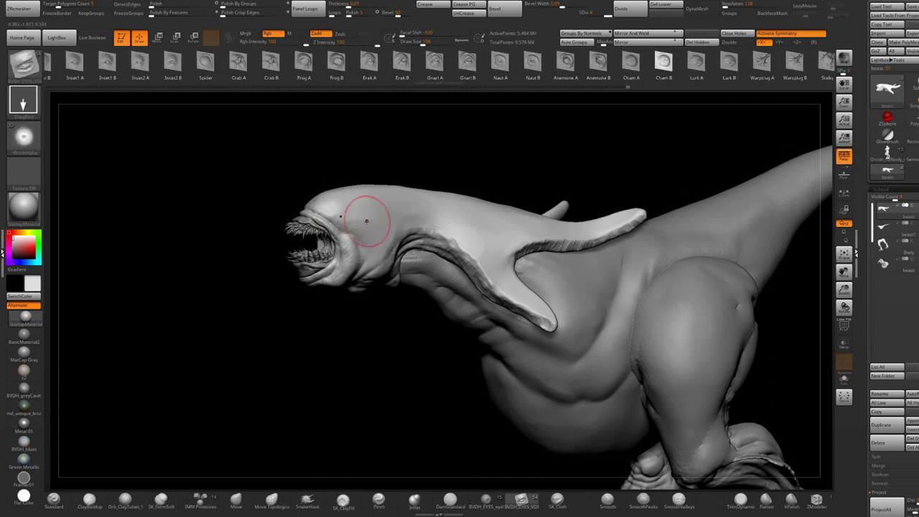
right_click_drag(388, 201, 531, 237, "ctrl")
right_click_drag(532, 237, 413, 215, "ctrl")
right_click_drag(411, 309, 388, 308)
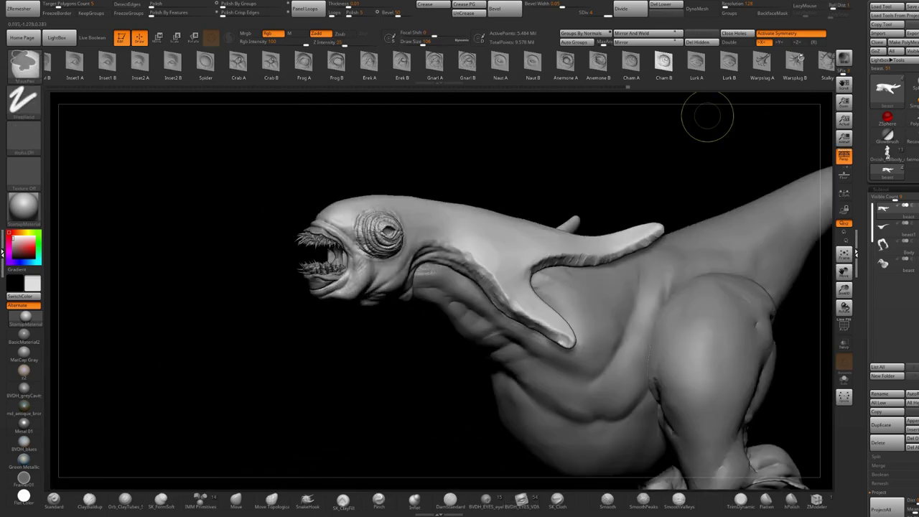
key("ctrl+z")
Bring further eye shapes into view and try Scorched A and Srak A on the beast's head, undoing each stamp.
left_click_drag(813, 66, 740, 67)
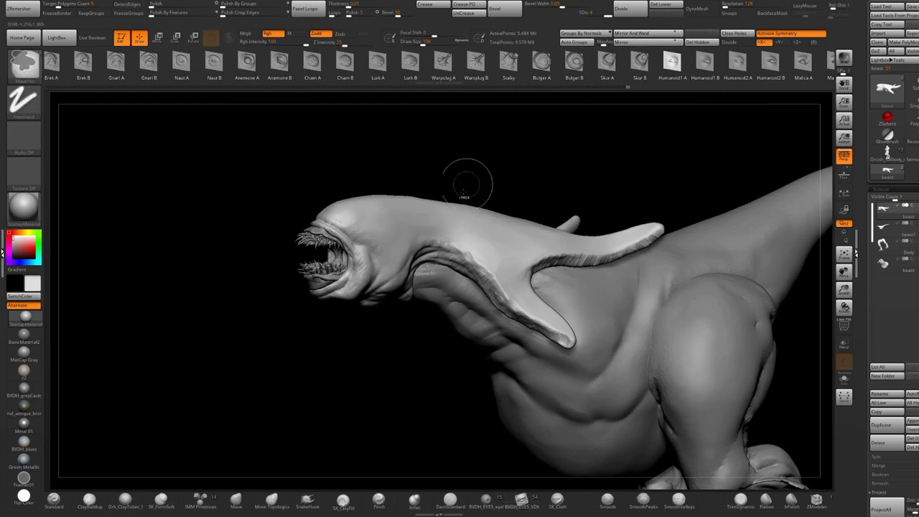
right_click_drag(467, 185, 495, 224, "ctrl")
scroll(636, 68, "right", 5)
left_click(637, 65)
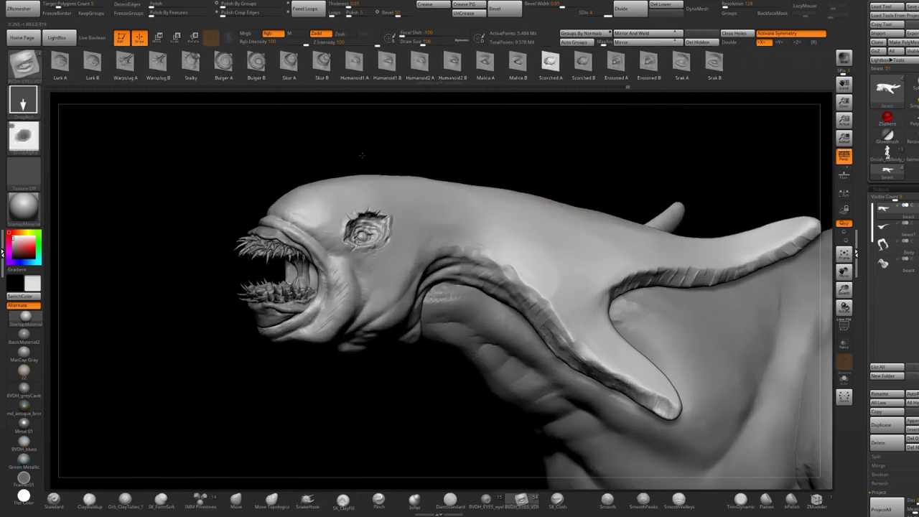
left_click_drag(385, 144, 422, 144)
right_click_drag(440, 152, 411, 190)
key("ctrl+z")
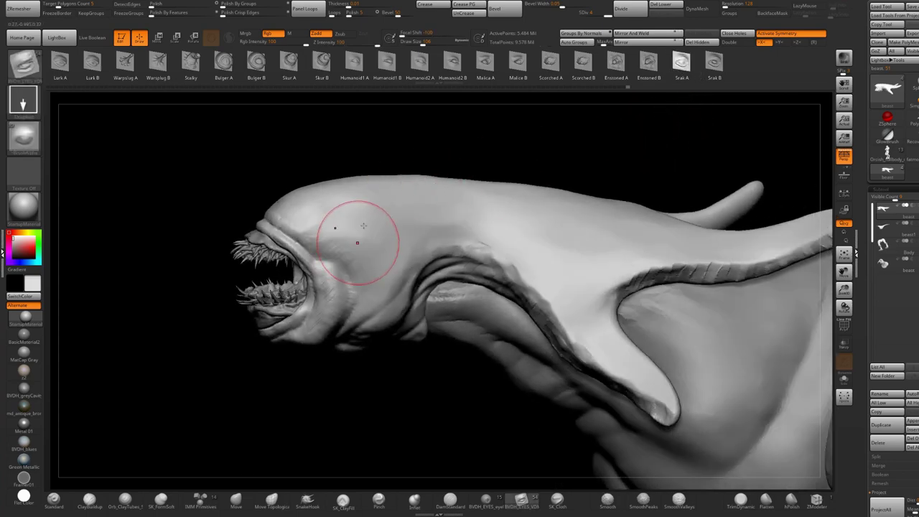
left_click_drag(358, 243, 367, 157)
key("ctrl+z")
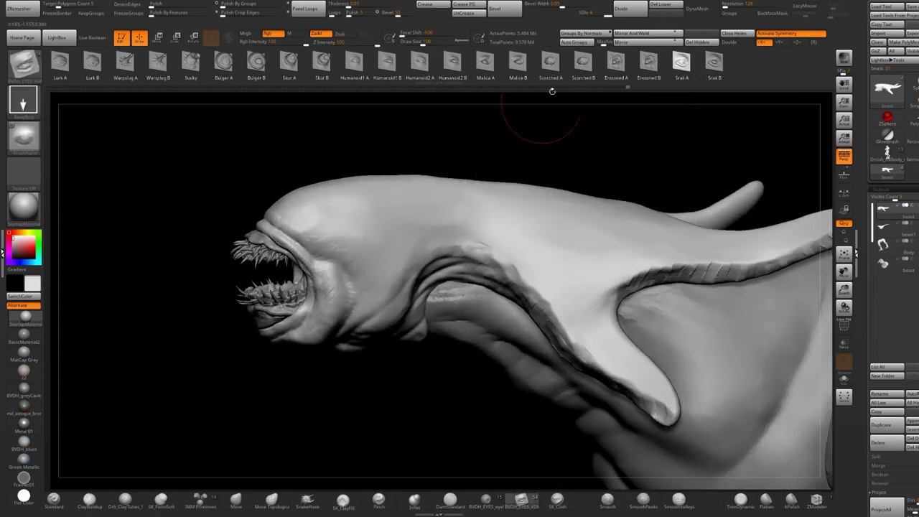
Try the Humanoid2 A eye shape on the side of the beast's head and undo the stamp.
left_click(538, 70)
left_click(414, 64)
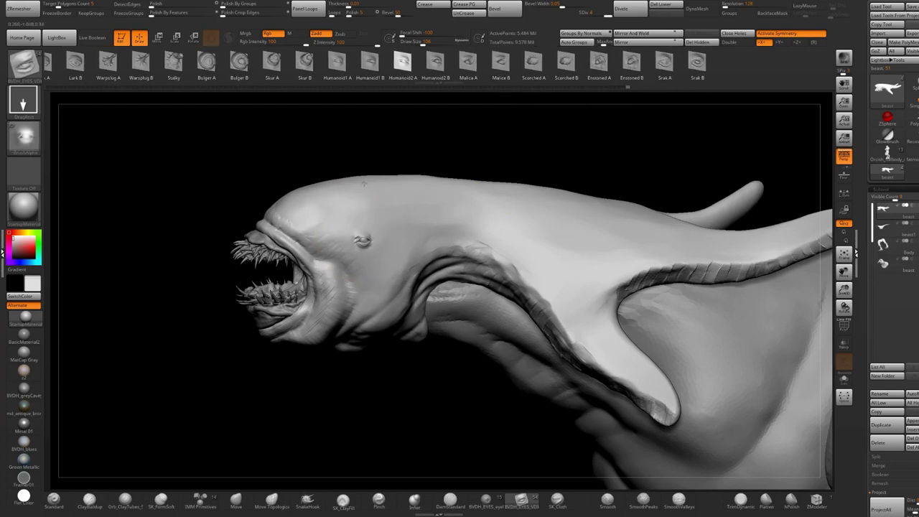
left_click_drag(365, 178, 364, 146)
mouse_move(402, 374)
right_mouse_down("ctrl")
mouse_move(404, 308)
mouse_move(418, 308)
mouse_move(434, 365)
right_mouse_up("ctrl")
key("ctrl+z")
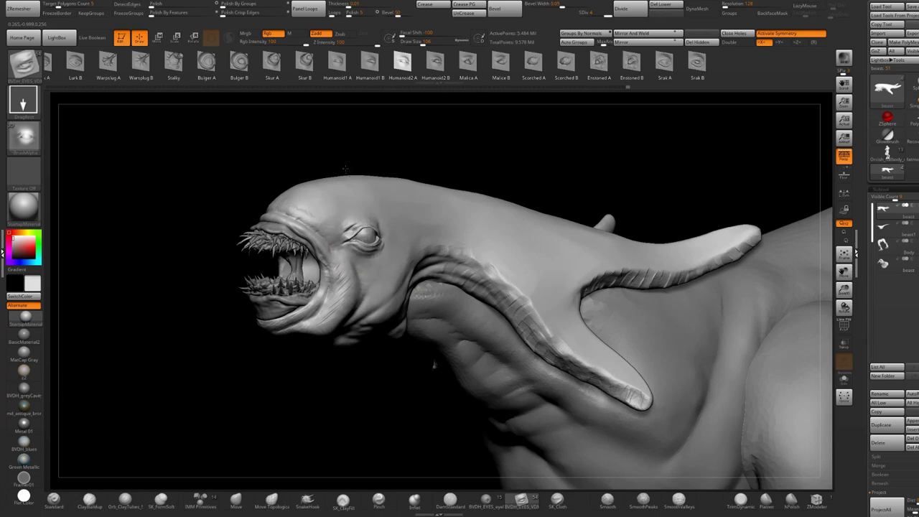
key("ctrl+z")
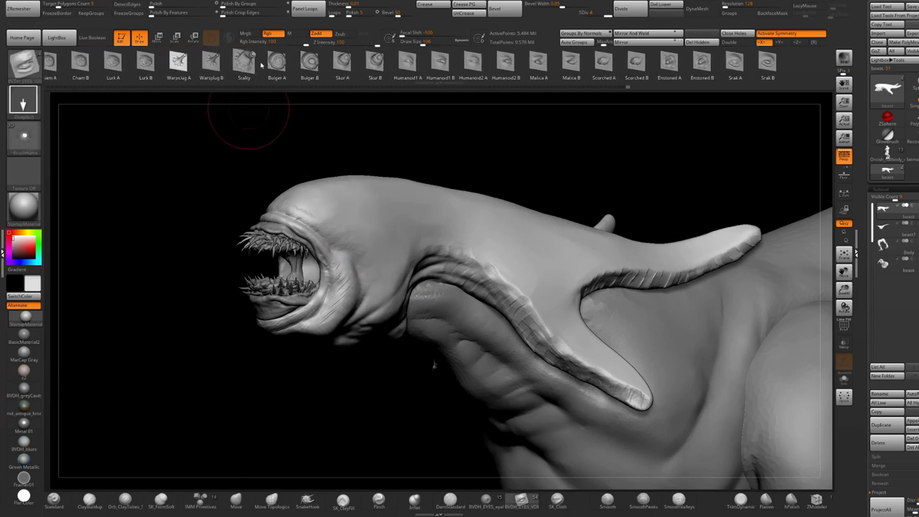
Select the Lurk A eye shape, switch to the horned full-body creature and frame its head.
left_click(131, 63)
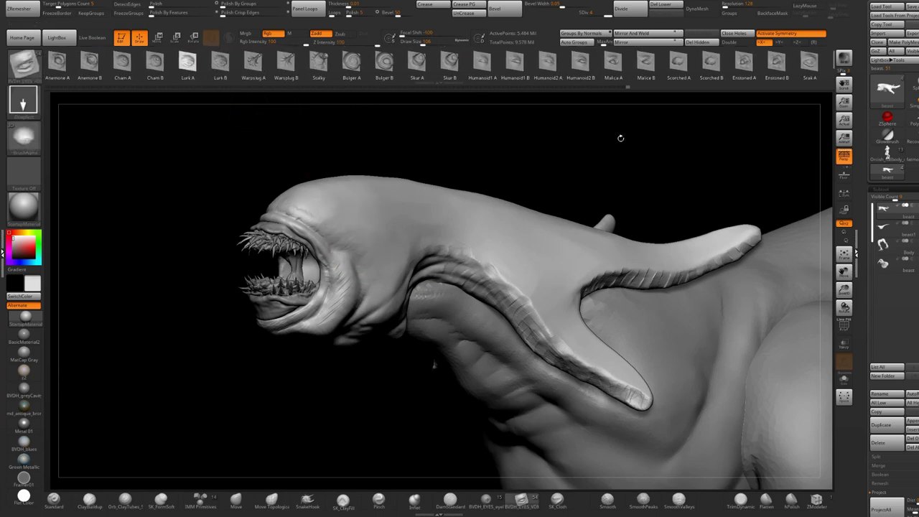
mouse_move(913, 154)
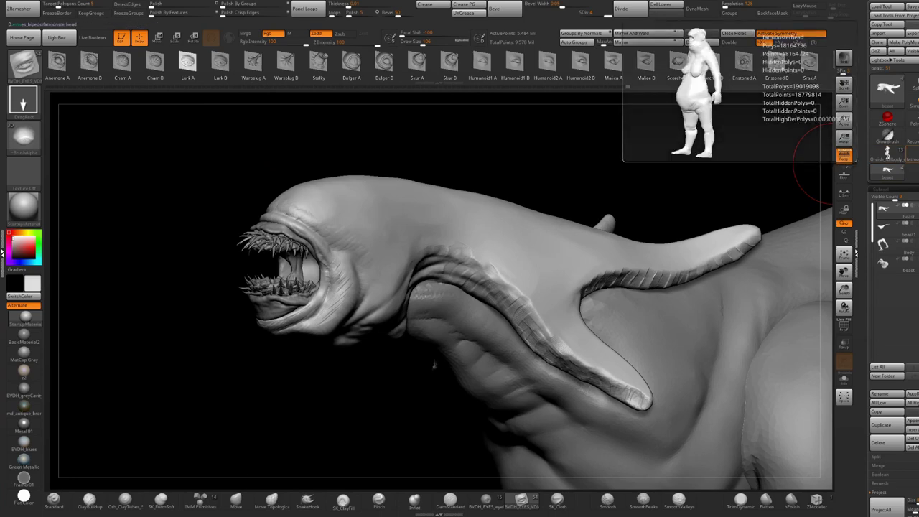
key("f")
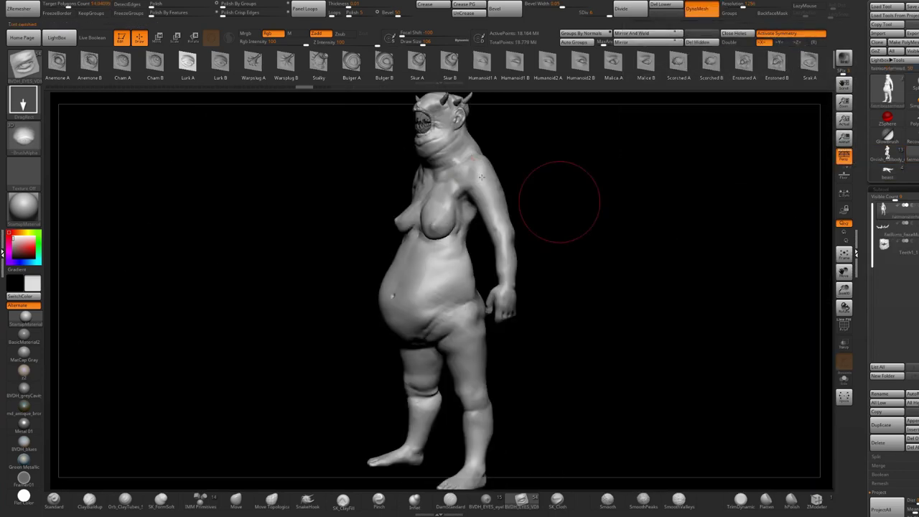
right_click_drag(458, 164, 492, 276, "alt")
right_click_drag(492, 277, 497, 245)
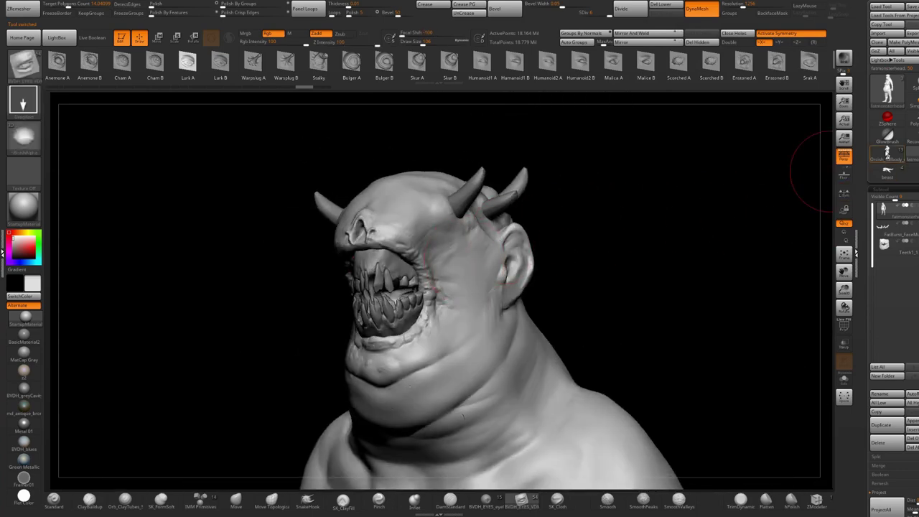
View the other full-body model and return to the beast model.
left_click(886, 156)
key("f")
right_click_drag(565, 224, 519, 167)
right_click_drag(519, 167, 467, 312, "alt")
left_click(885, 176)
key("f")
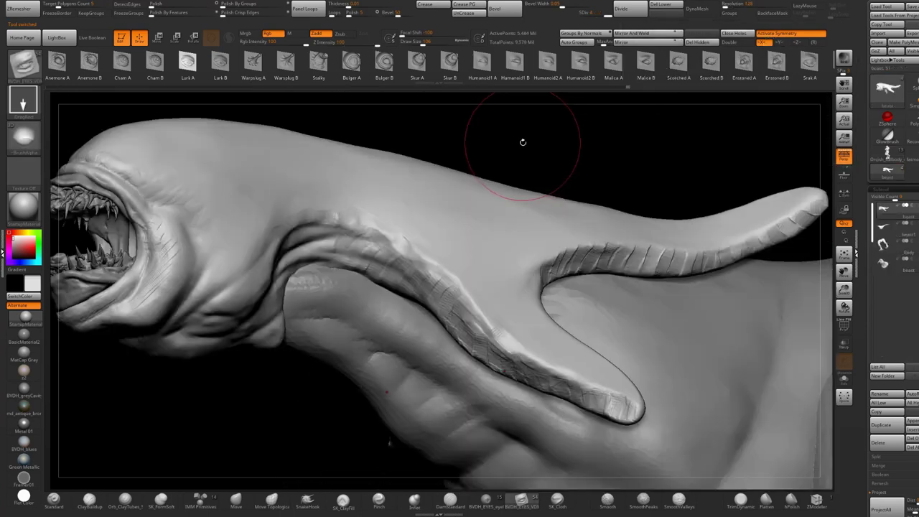
View the pointed-ear creature head model and go back to the horned full-body creature.
left_click_drag(166, 228, 804, 184)
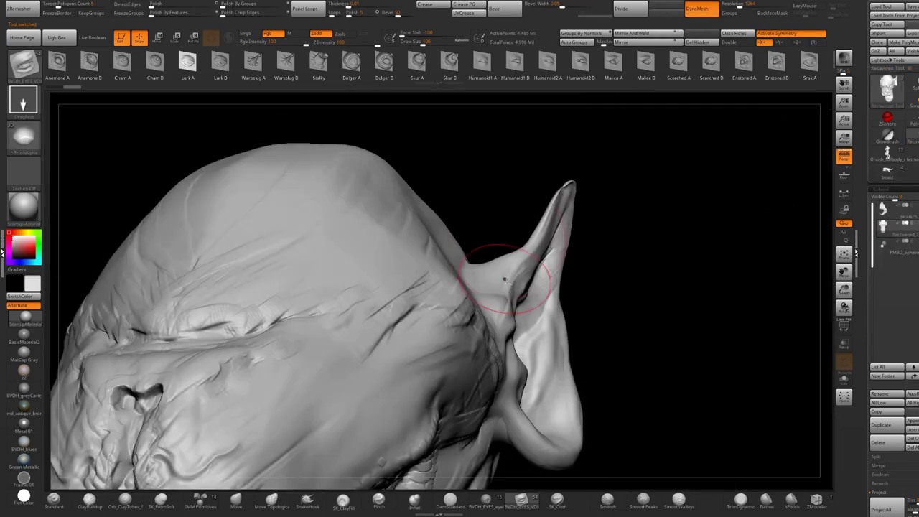
left_click_drag(718, 215, 811, 216)
right_click_drag(426, 380, 459, 208, "alt")
right_click_drag(560, 222, 523, 300)
left_click_drag(523, 300, 683, 244)
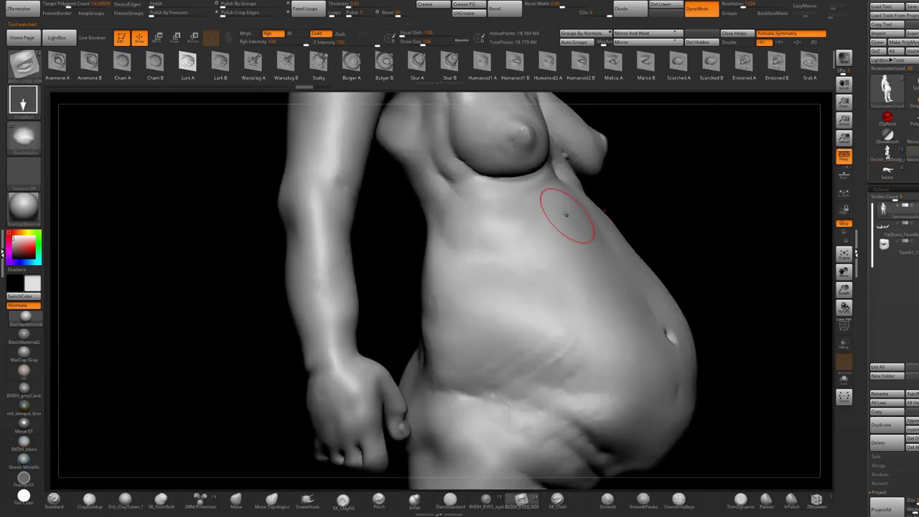
Try the Malice A eye shape on the side of the horned creature's head and undo the stamp.
mouse_move(568, 211)
left_mouse_down()
mouse_move(535, 267)
mouse_move(561, 280)
left_mouse_up()
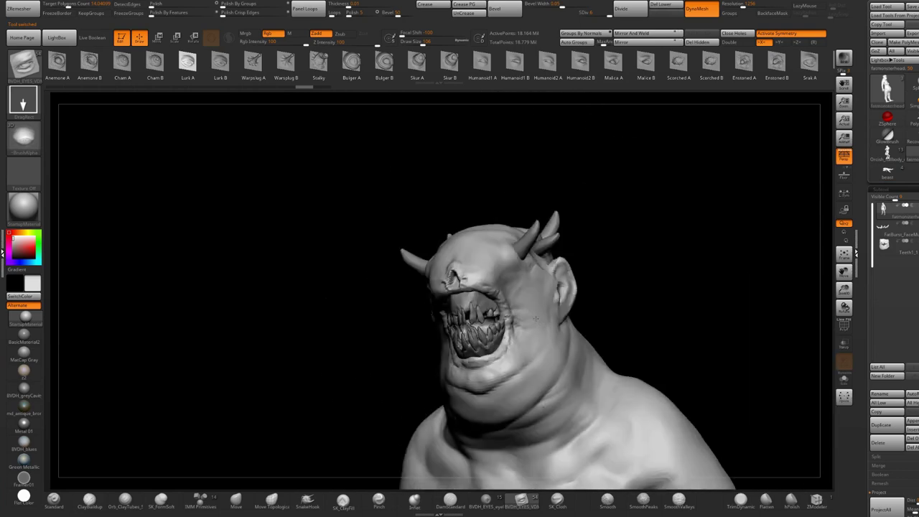
right_click_drag(535, 318, 568, 117)
left_click(612, 63)
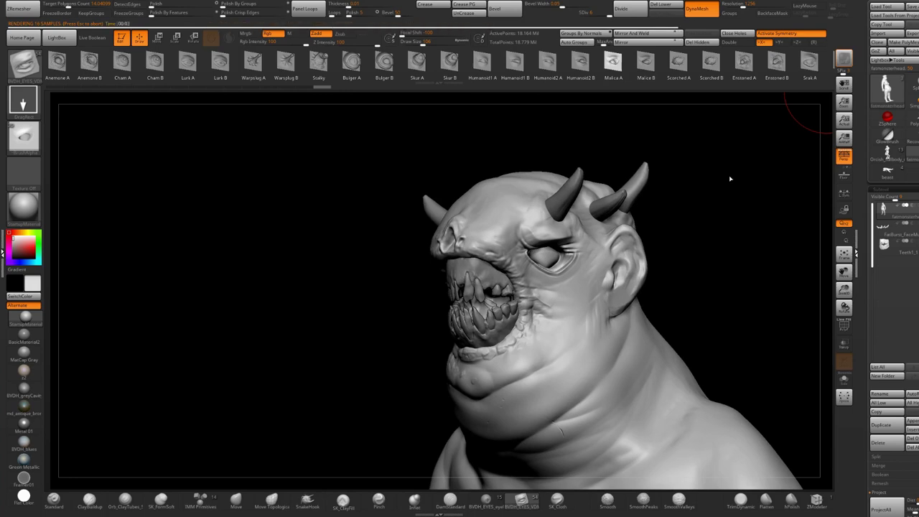
left_click_drag(729, 176, 707, 170)
key("ctrl+z")
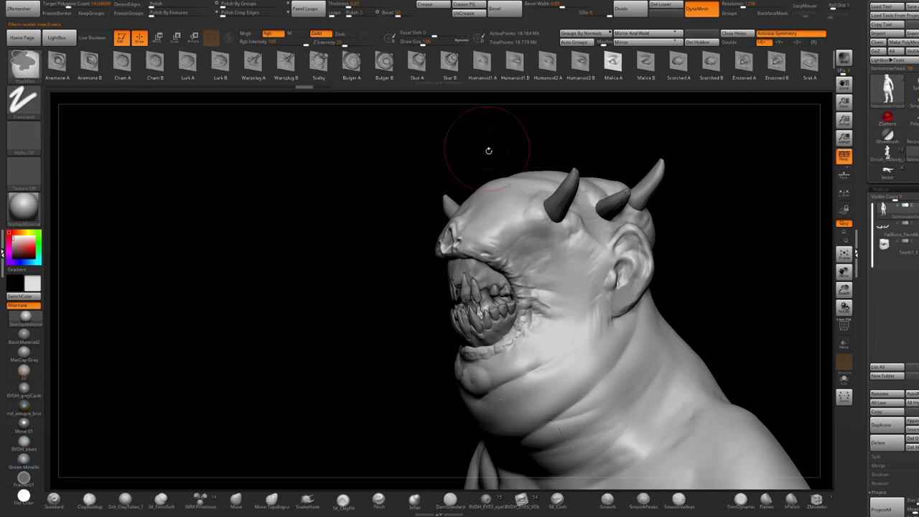
Try the Lurk B eye shape between the horned creature's mouth and ear and undo the stamp.
left_click(225, 64)
mouse_move(545, 260)
left_mouse_down()
mouse_move(557, 211)
mouse_move(562, 219)
left_mouse_up()
mouse_move(551, 234)
right_mouse_down("ctrl")
mouse_move(519, 231)
mouse_move(572, 227)
mouse_move(560, 266)
mouse_move(629, 289)
right_mouse_up("ctrl")
key("ctrl+z")
Try the Gnarl B eye shape on the side of the horned creature's head and undo the stamp.
left_click(181, 63)
left_click(184, 65)
left_click(118, 63)
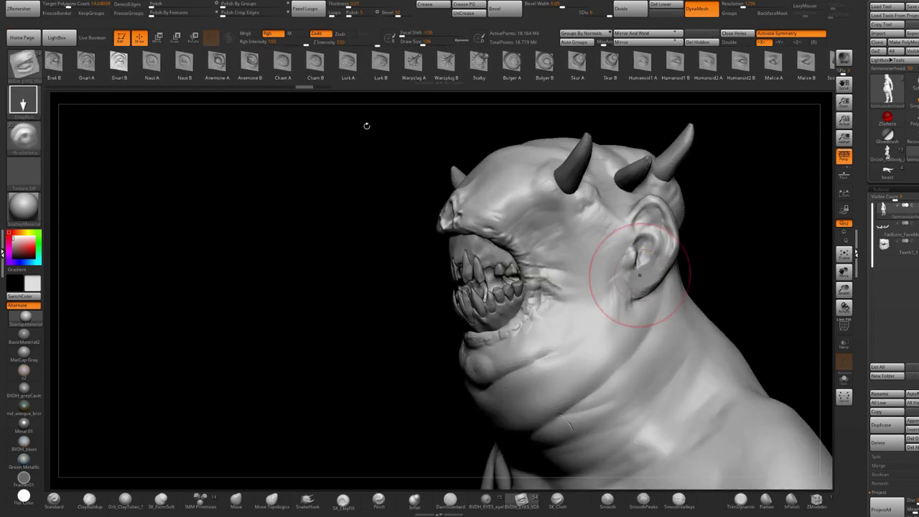
left_click_drag(543, 235, 571, 245)
left_click_drag(550, 216, 550, 185)
mouse_move(550, 186)
right_mouse_down("ctrl")
mouse_move(528, 164)
mouse_move(567, 192)
mouse_move(564, 228)
right_mouse_up("ctrl")
key("ctrl+z")
Try the Inset2 A eye shape on the horned creature's head, inspect it from several angles and undo the stamp.
left_click_drag(199, 67, 230, 67)
left_click(206, 64)
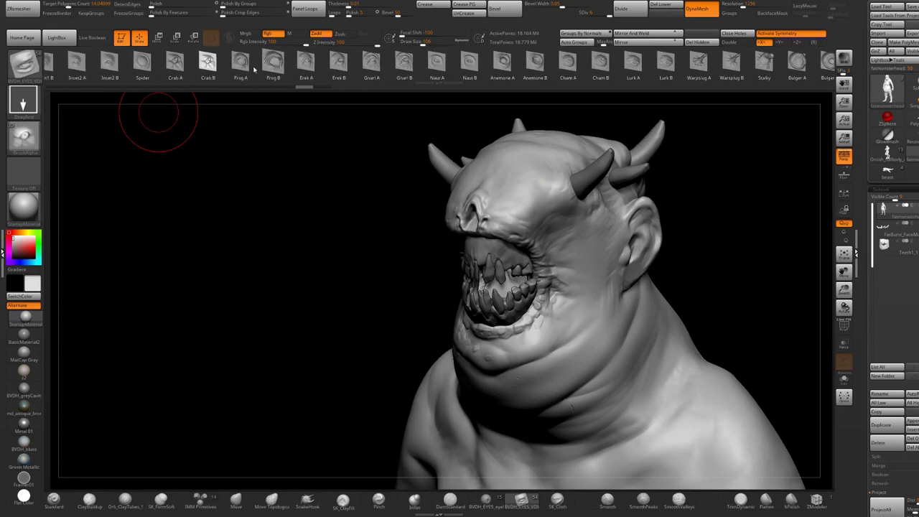
left_click_drag(151, 67, 248, 69)
left_click_drag(558, 236, 550, 191)
mouse_move(611, 208)
right_mouse_down()
mouse_move(569, 221)
mouse_move(558, 196)
right_mouse_up()
right_click_drag(530, 258, 566, 250)
key("ctrl+z")
mouse_move(619, 287)
right_mouse_down("ctrl")
mouse_move(591, 261)
mouse_move(632, 224)
right_mouse_up("ctrl")
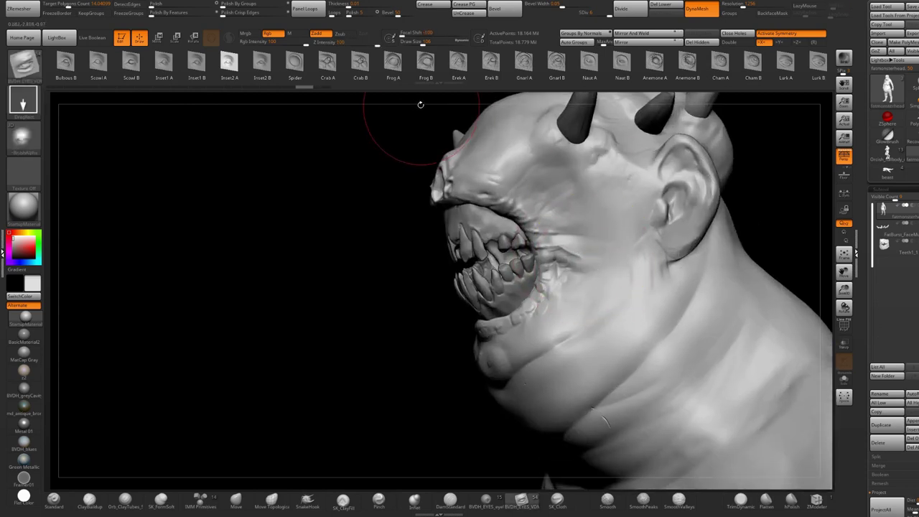
Stamp the Scowl B eye shape on the side of the horned creature's head, between mouth and ear.
left_click(132, 65)
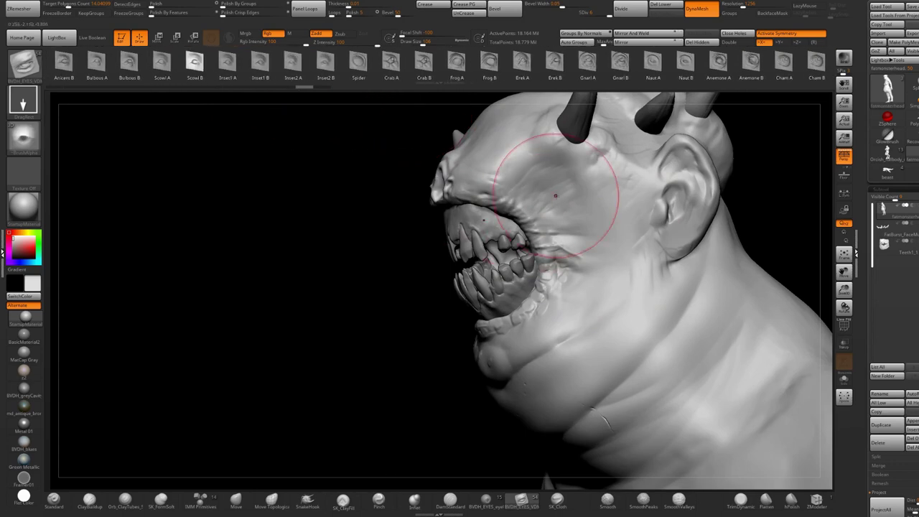
left_click_drag(566, 196, 565, 123)
left_click_drag(604, 196, 607, 199)
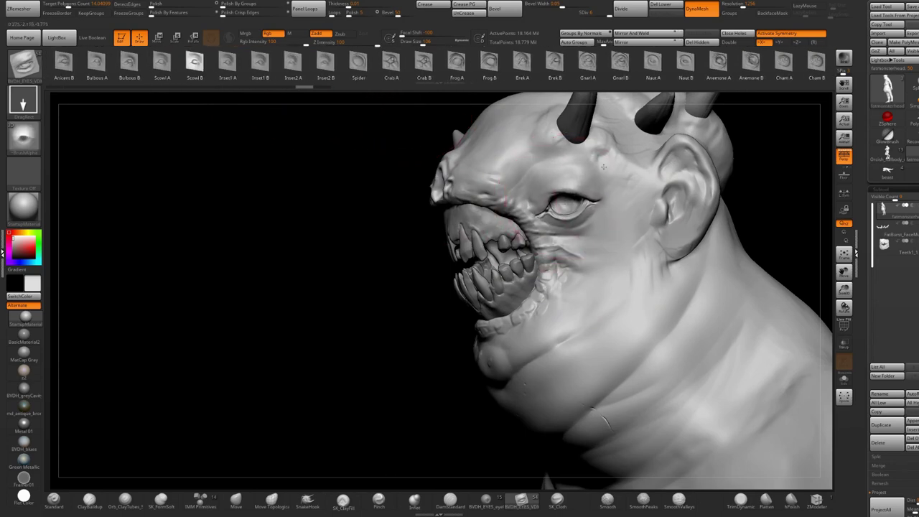
Append a sphere as a new subtool of the horned creature and make it active.
left_click(911, 422)
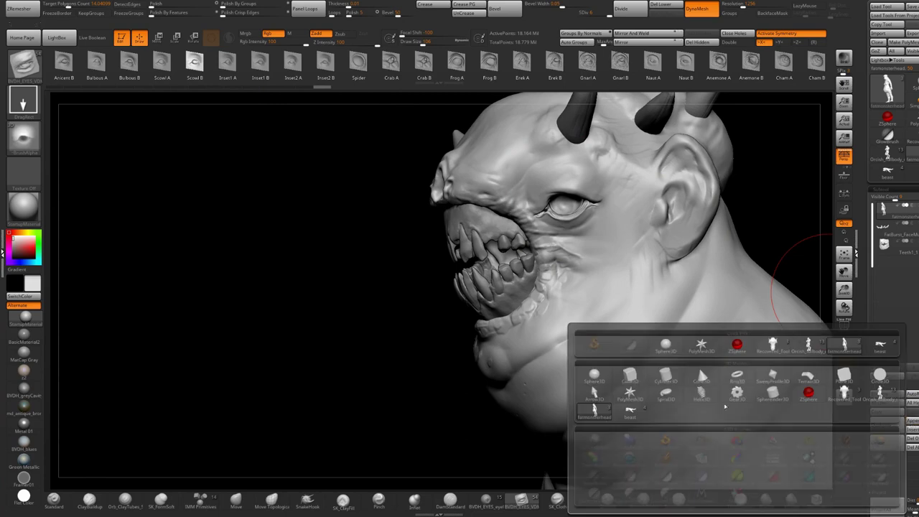
left_click(697, 366)
left_click(885, 264)
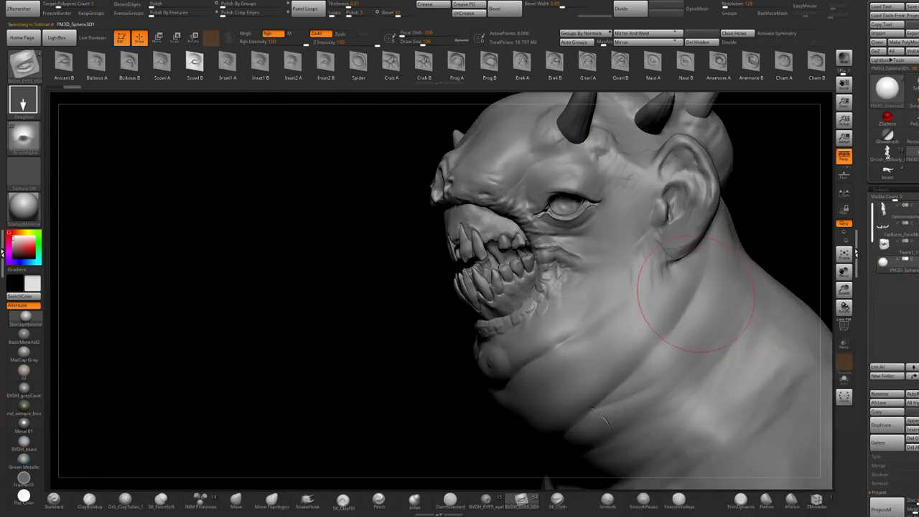
Insert the Eyeball9 mesh from the eyeball insert brush at the stamped eye of the horned creature.
left_click(485, 499)
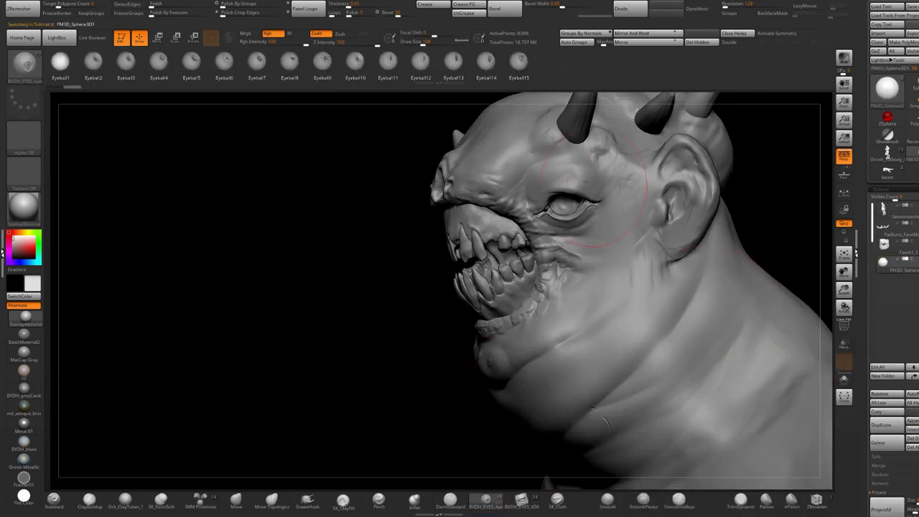
left_click(322, 64)
right_click_drag(550, 154, 563, 216, "ctrl")
right_click_drag(551, 176, 604, 402, "alt")
right_click_drag(578, 212, 594, 245)
left_click_drag(604, 231, 618, 263)
right_click_drag(619, 264, 825, 291)
right_click_drag(590, 267, 681, 136)
Move and rotate the inserted eyeball so it sits between the eyelids, with its iris facing outward.
key("w")
left_click_drag(603, 227, 575, 235)
left_click_drag(535, 205, 530, 196)
right_click_drag(530, 198, 460, 251)
right_click_drag(557, 287, 579, 282, "shift")
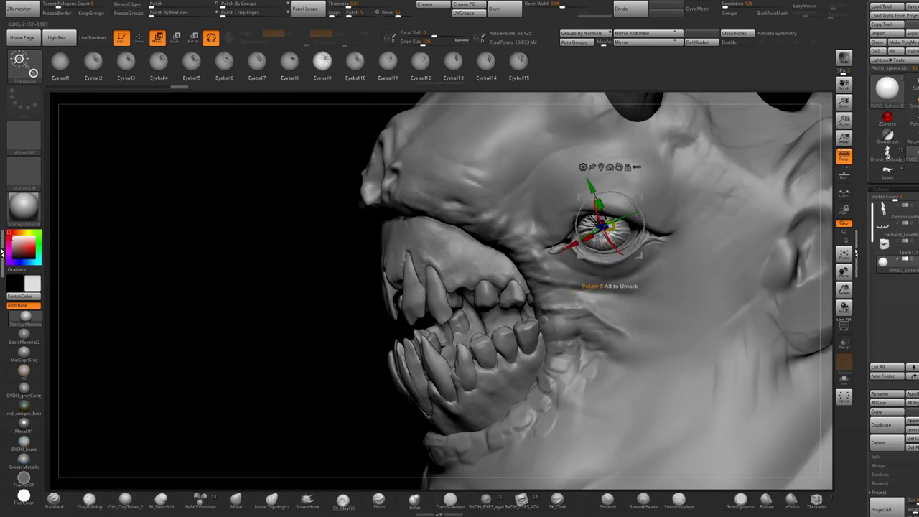
right_click_drag(639, 207, 623, 206)
left_click_drag(628, 199, 596, 214)
right_click_drag(664, 247, 664, 216)
right_click_drag(550, 447, 450, 449, "alt")
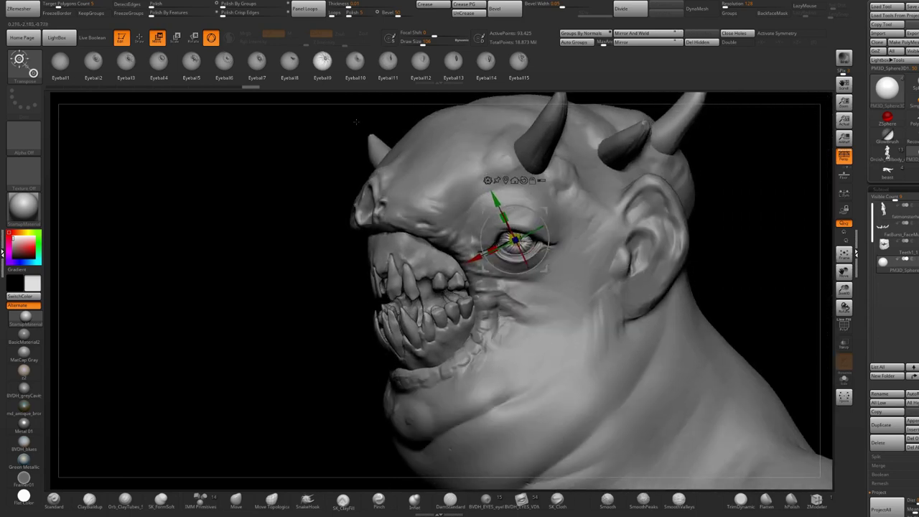
Swap the inserted eyeball through Eyeball2 to Eyeball6, and switch it to the plain Eyeball1.
left_click(90, 66)
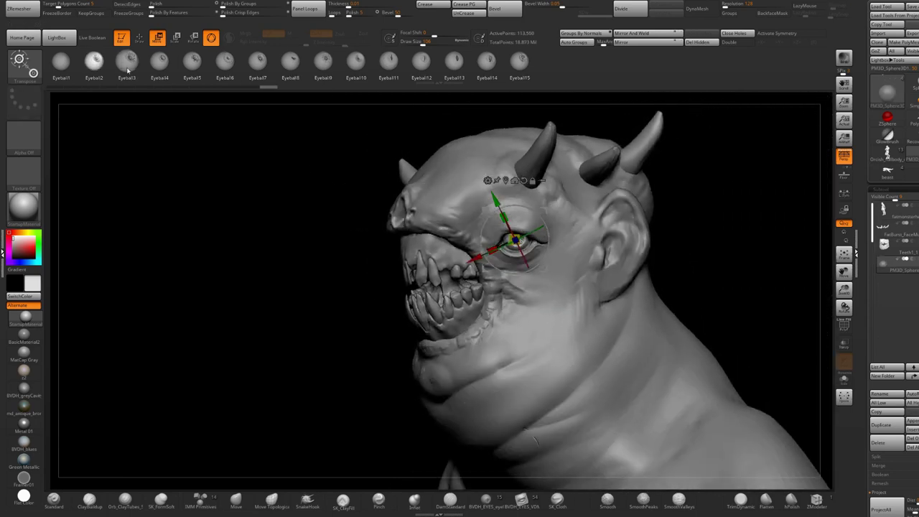
left_click(127, 62)
left_click(161, 68)
left_click(191, 66)
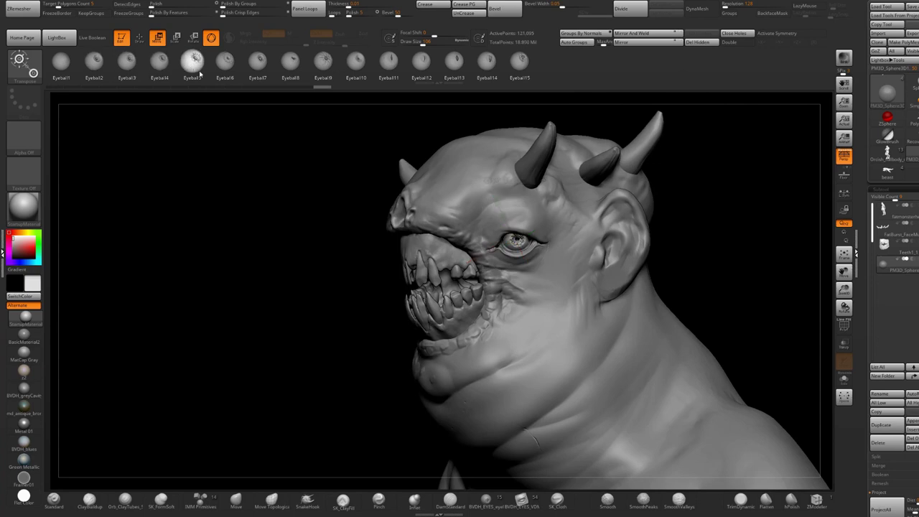
left_click(222, 63)
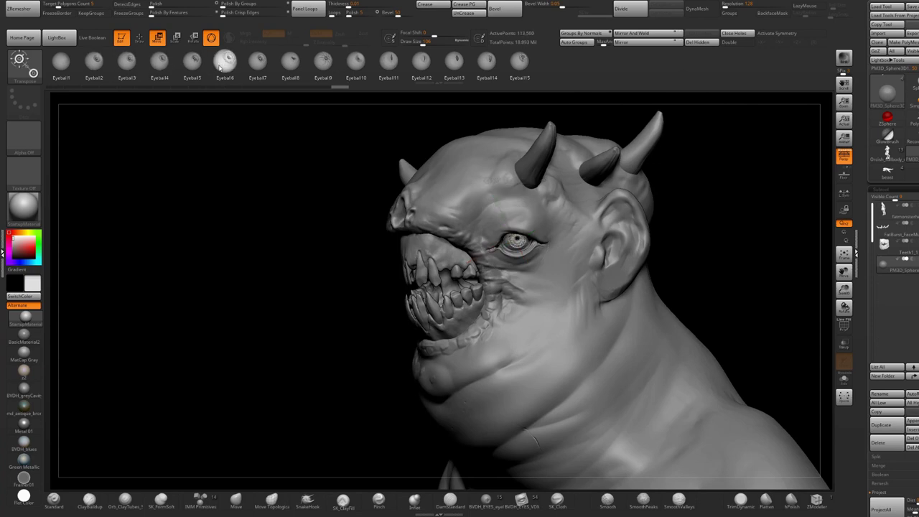
left_click(65, 65)
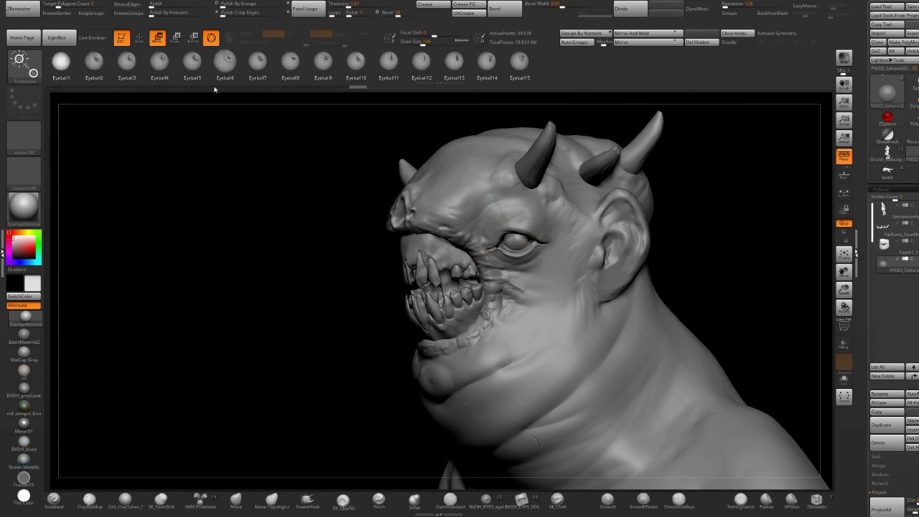
Swap the inserted eyeball through the Eyeball4 to Eyeball9 variants to compare their irises.
left_click(162, 64)
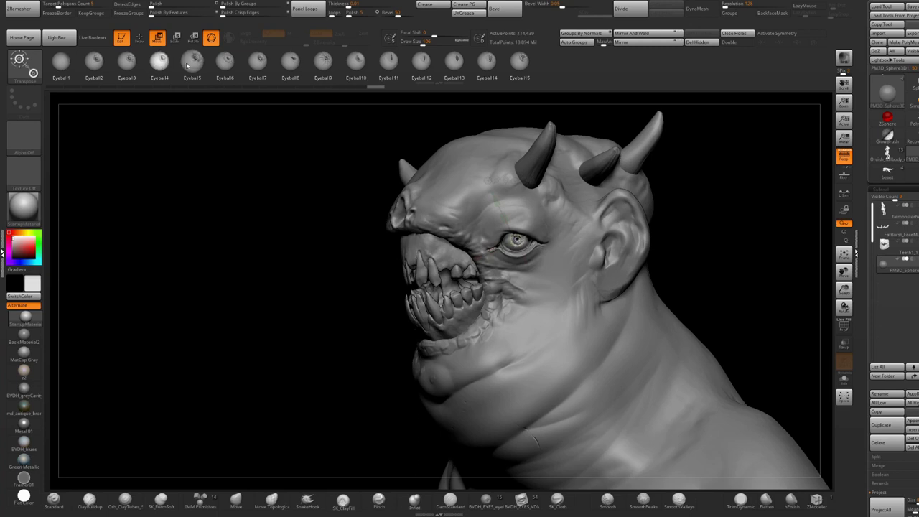
left_click(189, 64)
left_click(224, 64)
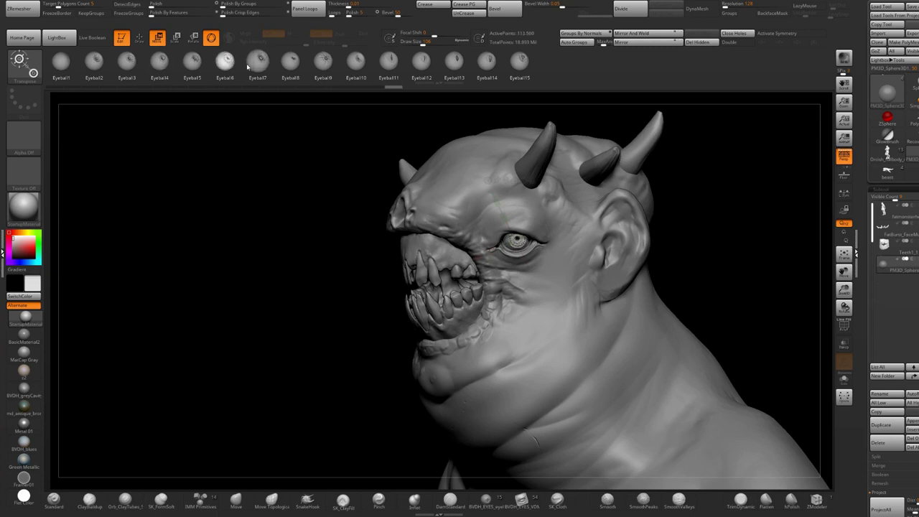
left_click(253, 64)
left_click(291, 64)
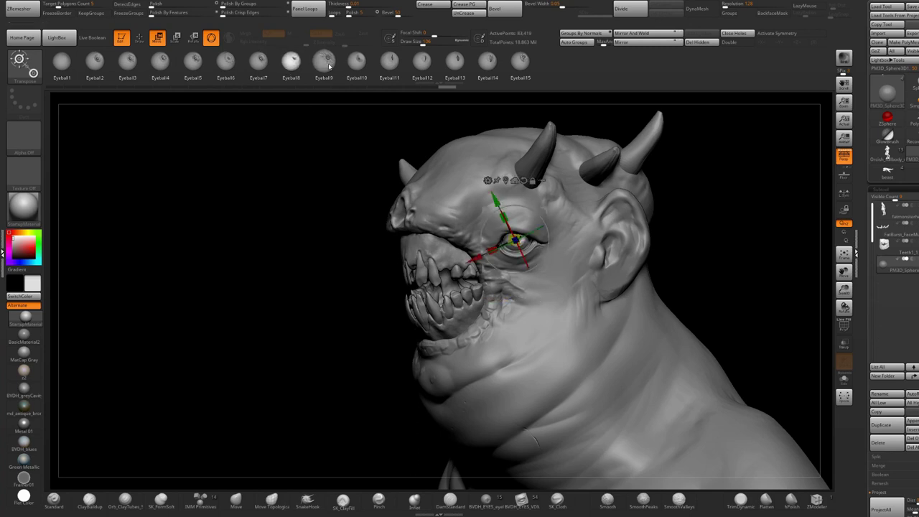
left_click(324, 63)
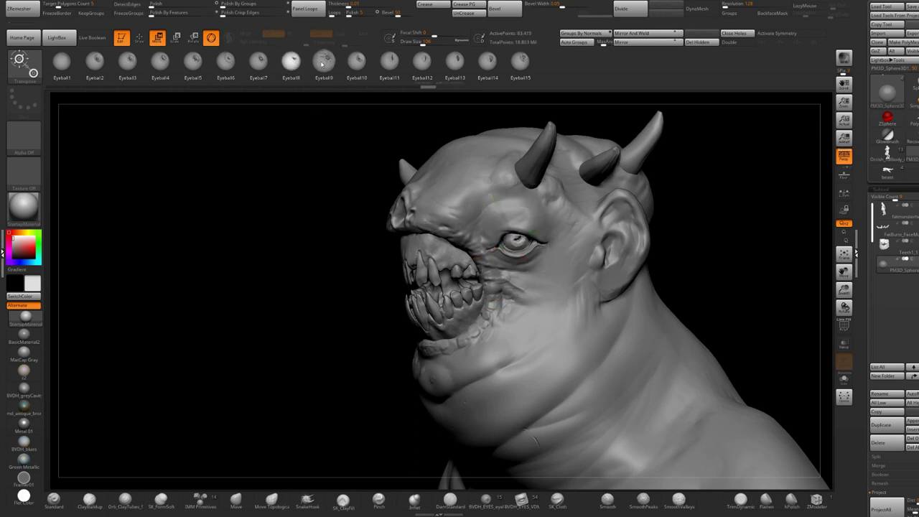
Swap the inserted eyeball through the Eyeball10 to Eyeball15 variants to compare their pupils.
left_click(352, 69)
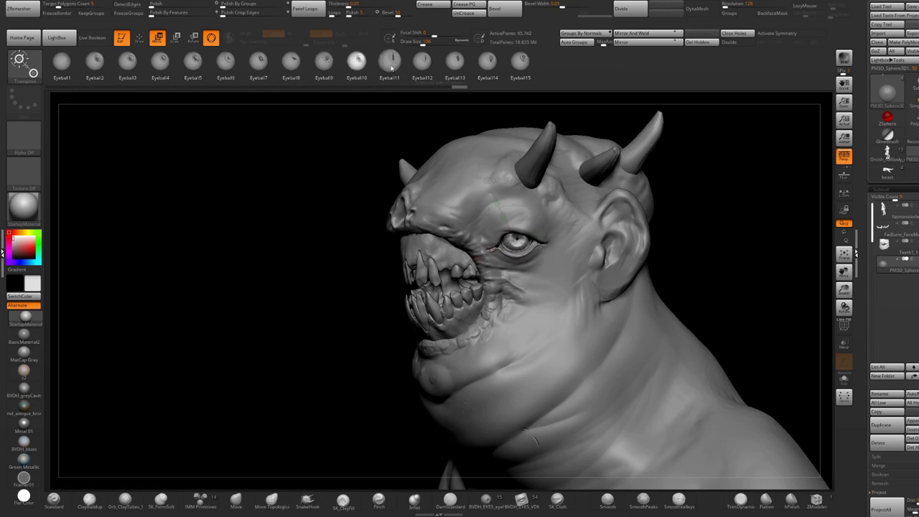
left_click(392, 68)
left_click(422, 64)
left_click(458, 64)
left_click(488, 63)
left_click(521, 62)
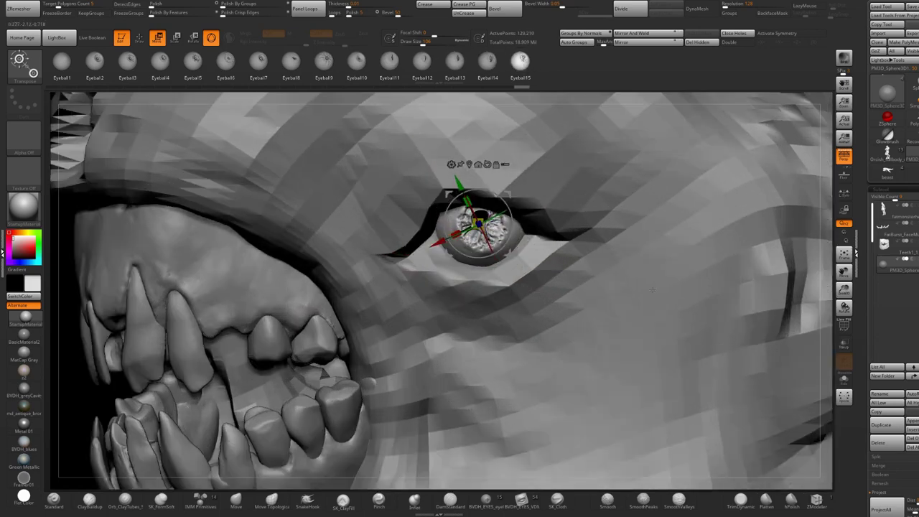
Swap the inserted eyeball through the Eyeball2 to Eyeball8 variants in a close view of the detailed eye socket.
left_click(94, 63)
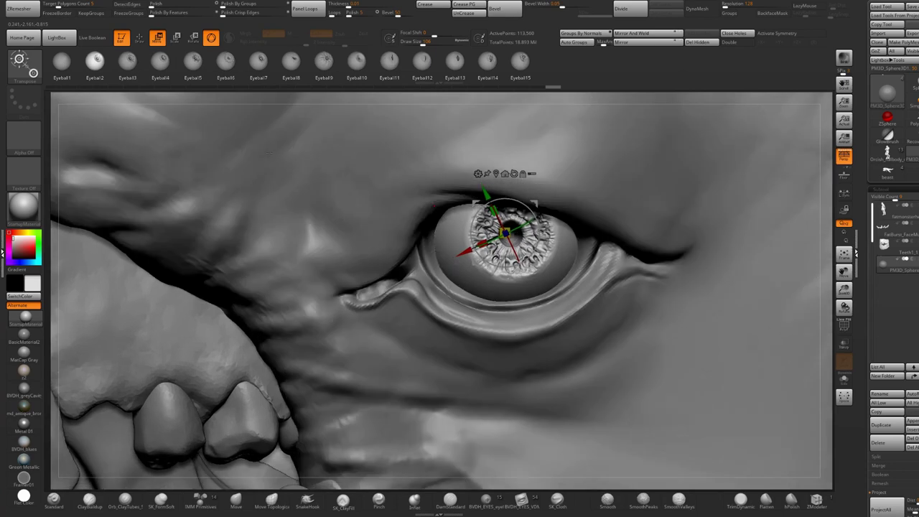
left_click(127, 63)
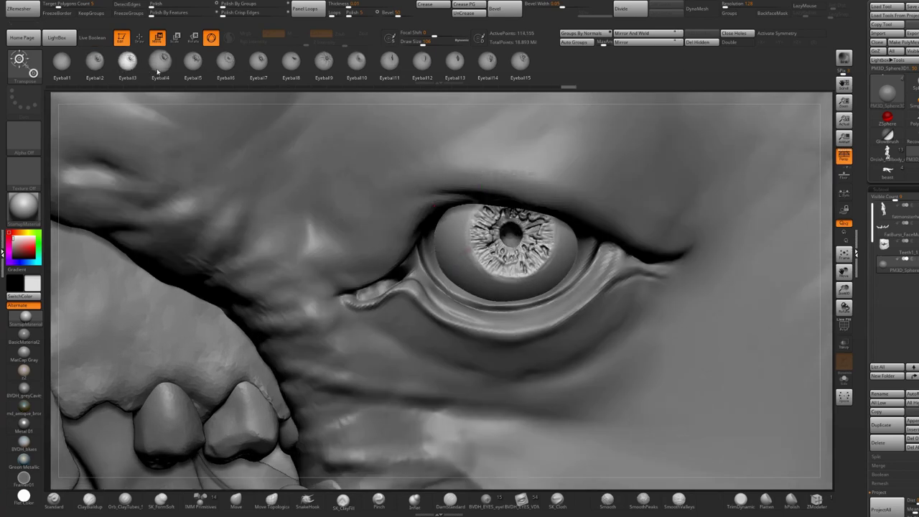
left_click(160, 63)
left_click(192, 65)
left_click(215, 68)
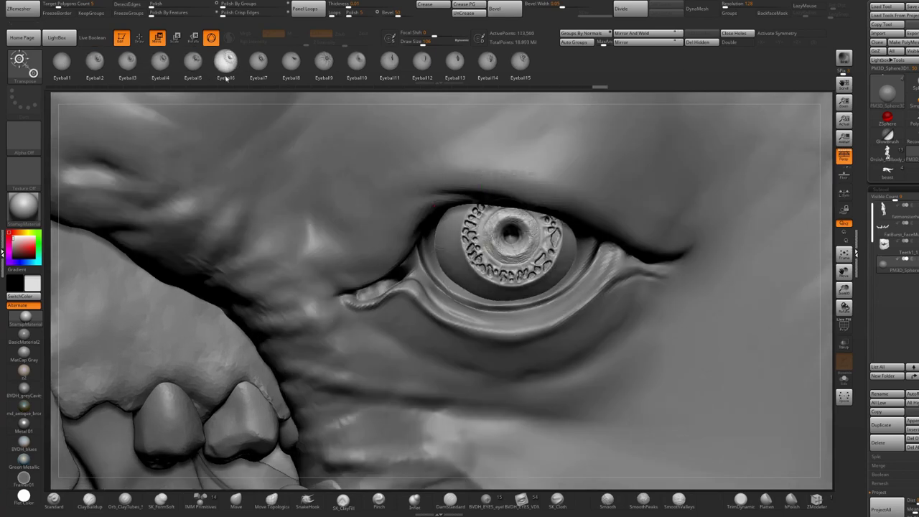
left_click(260, 64)
left_click(291, 65)
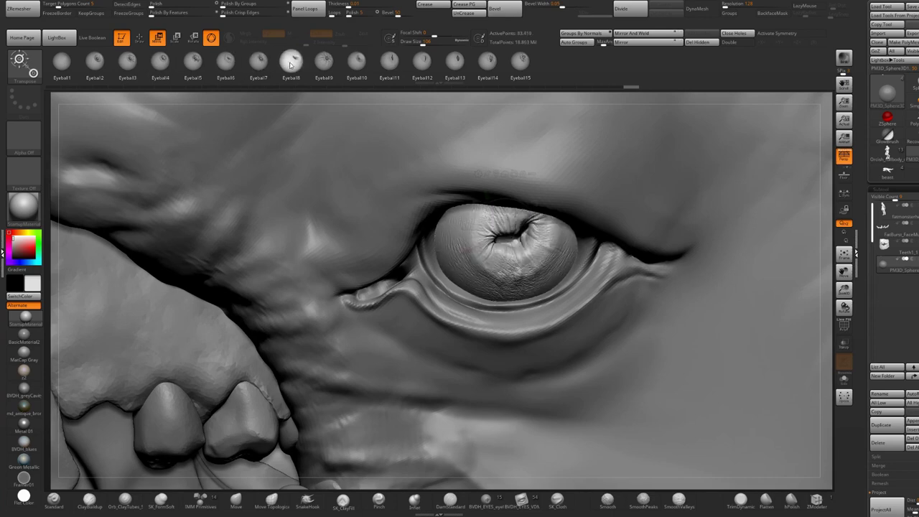
Swap the inserted eyeball through Eyeball9 to Eyeball14, and settle on Eyeball15.
left_click(323, 63)
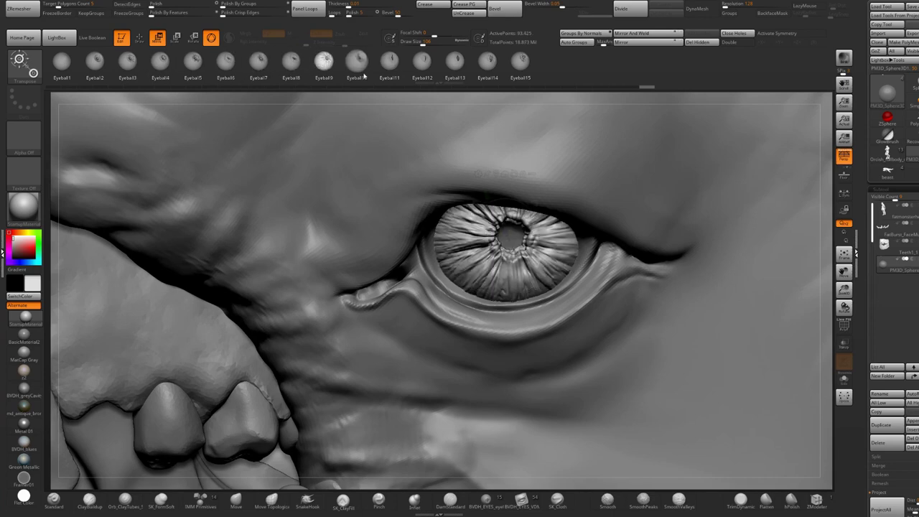
left_click(359, 66)
left_click(391, 66)
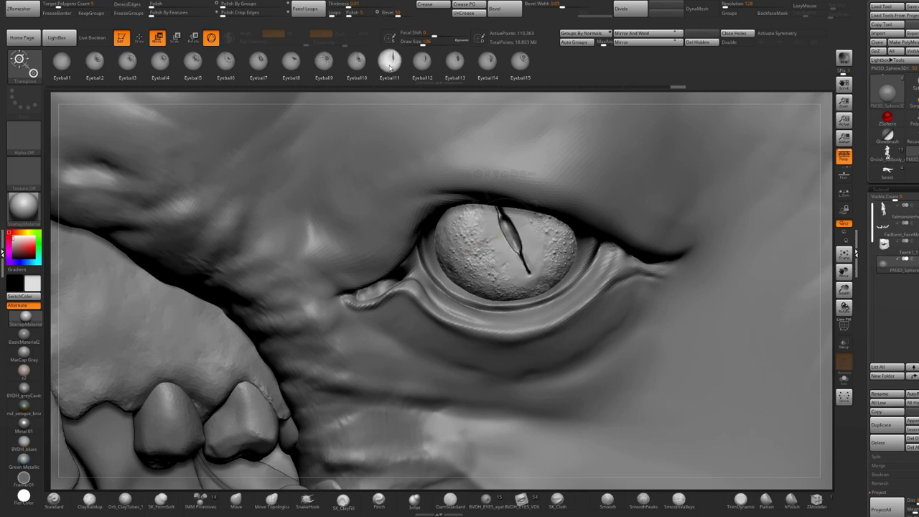
left_click(424, 64)
left_click(456, 63)
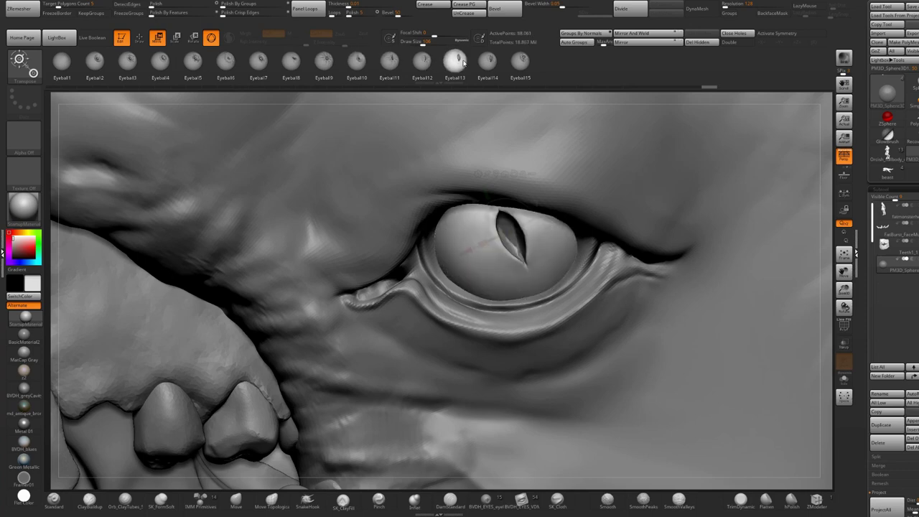
left_click(488, 63)
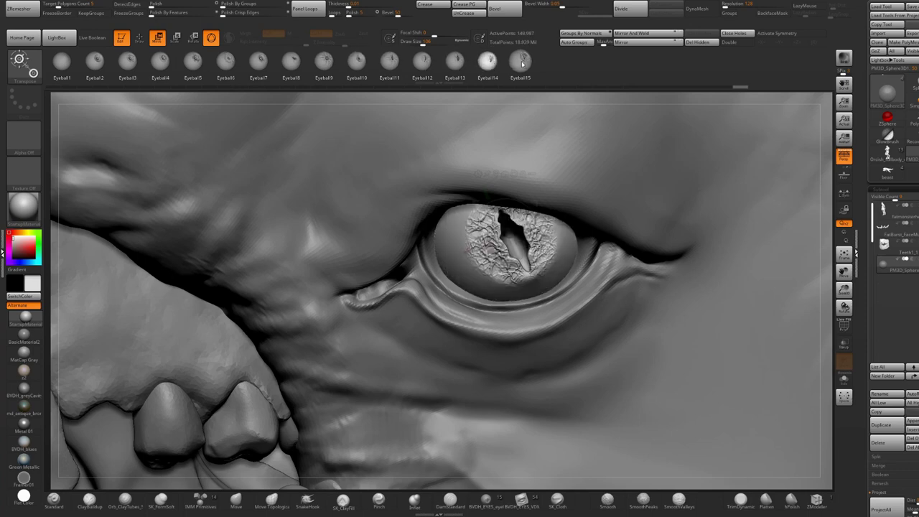
left_click(521, 64)
Return to Draw mode and examine the horned creature's head and body with the eyeball in place.
right_click_drag(574, 242, 827, 390, "ctrl")
mouse_move(545, 233)
right_mouse_down("ctrl")
mouse_move(532, 179)
mouse_move(289, 191)
right_mouse_up("ctrl")
key("q")
right_click_drag(470, 210, 484, 214, "alt")
right_click_drag(438, 192, 469, 199)
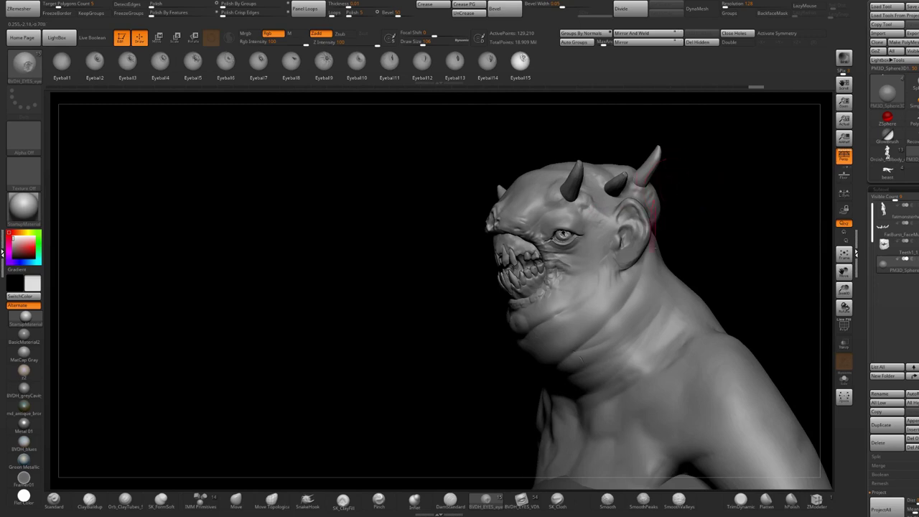
right_click_drag(639, 241, 530, 188, "alt")
right_click_drag(553, 208, 522, 233)
right_click_drag(575, 257, 556, 224, "alt")
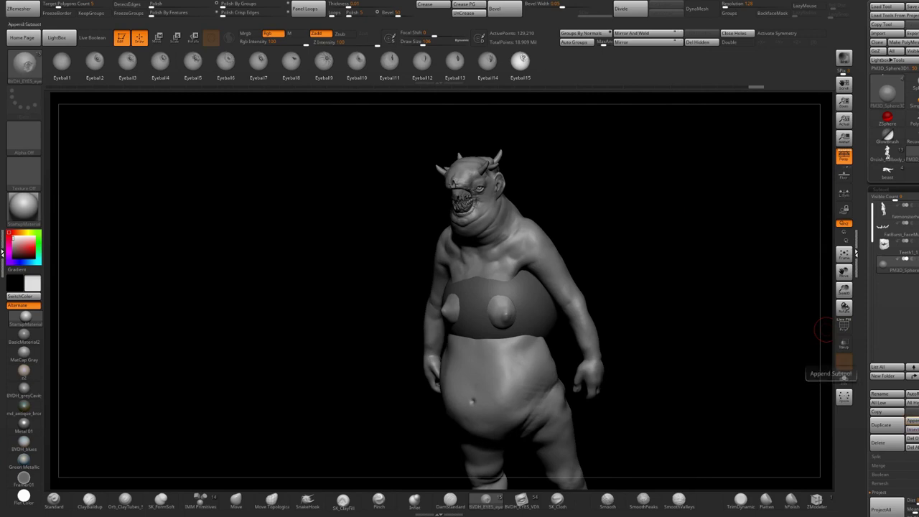
right_click_drag(503, 214, 560, 224)
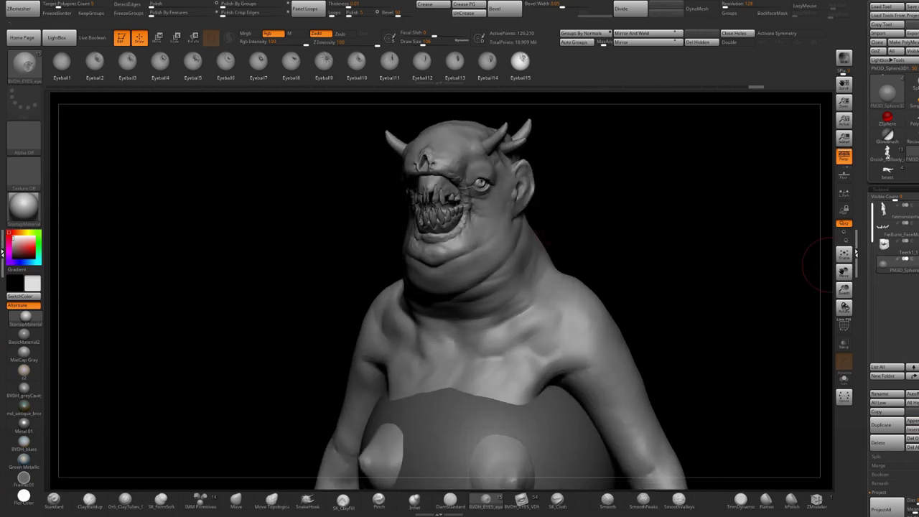
Append a Plane3D subtool, isolate it, and subdivide it to level 5 as a base for sculpting with ClayBuildup.
left_click(914, 421)
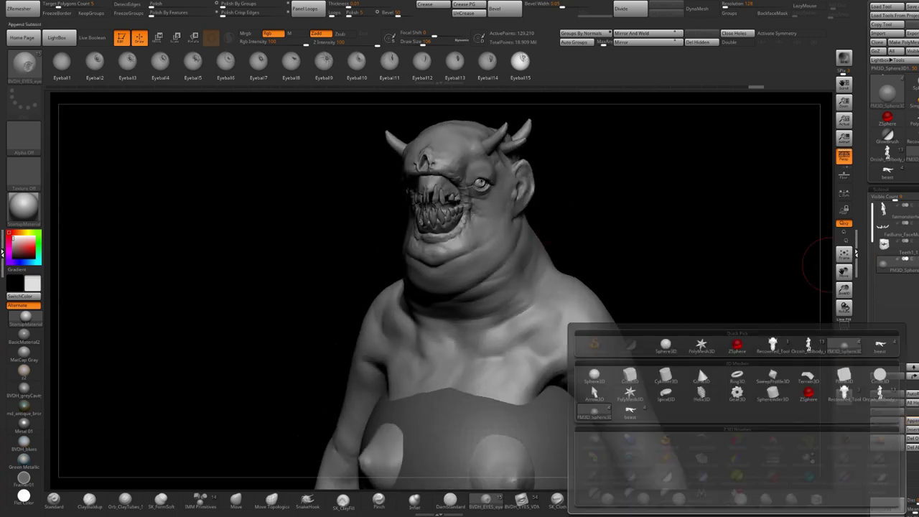
left_click(844, 374)
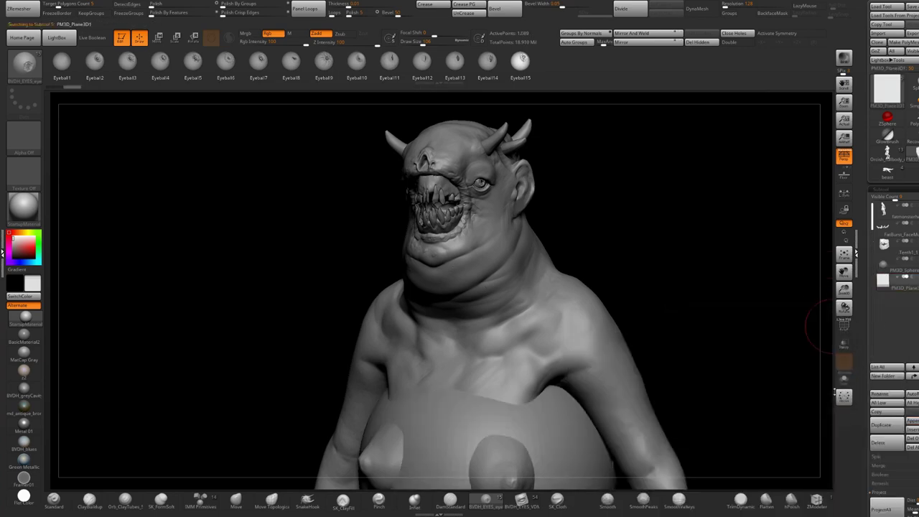
left_click(842, 380)
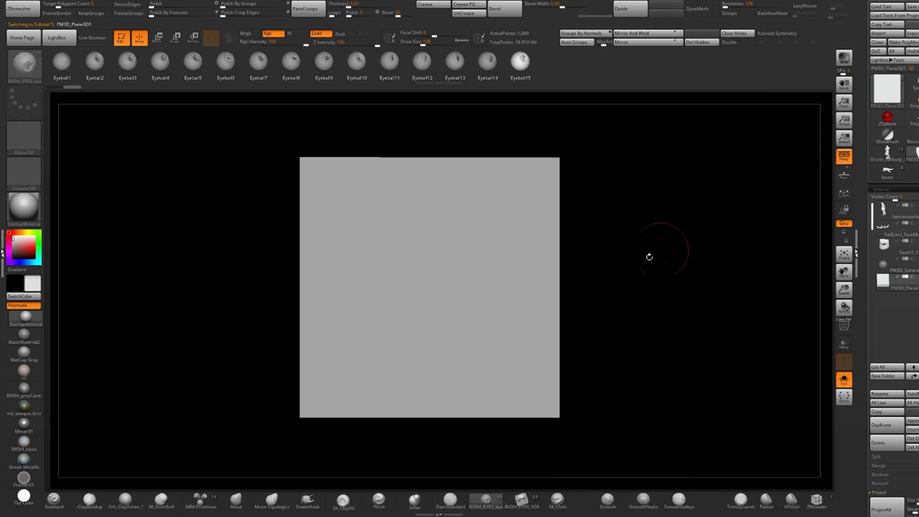
left_click_drag(634, 268, 641, 313, "alt")
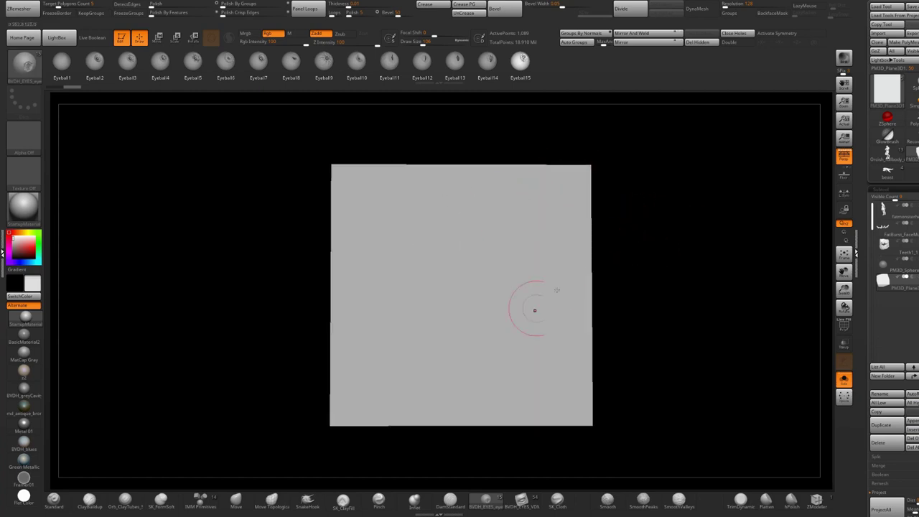
key("shift")
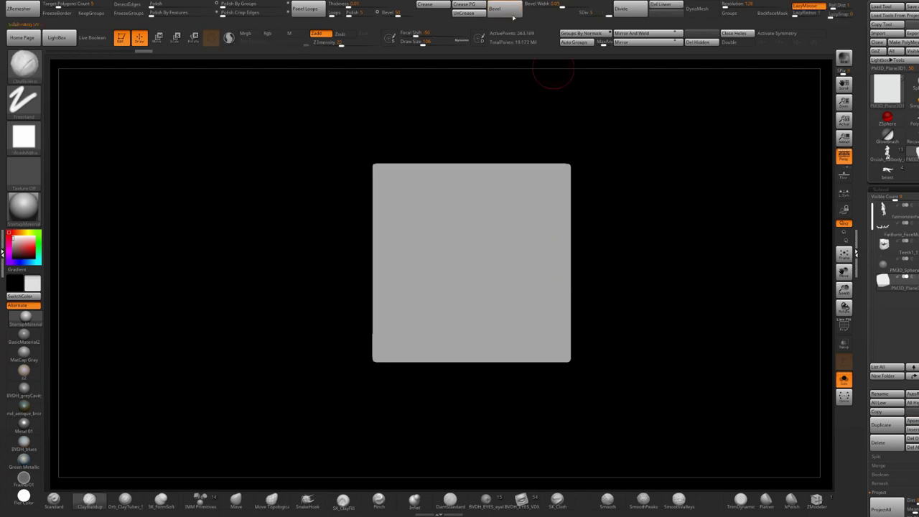
left_click_drag(595, 163, 595, 173)
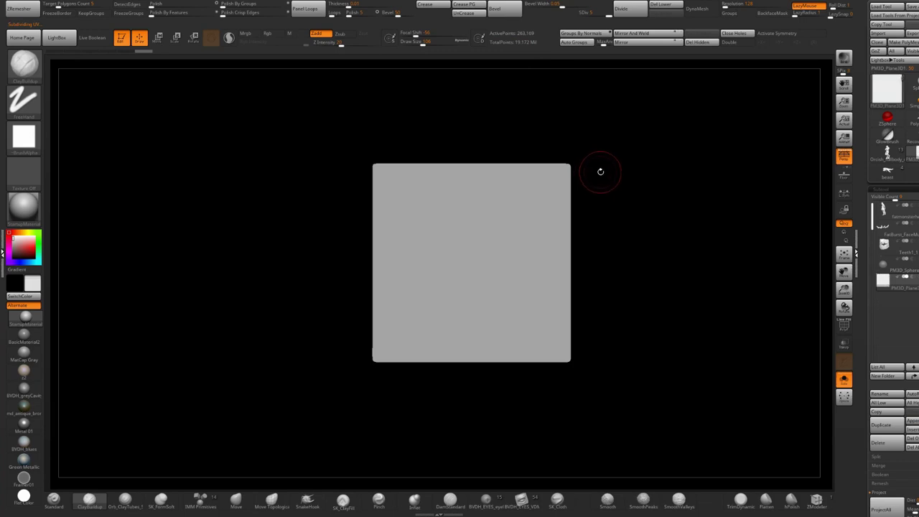
mouse_move(573, 180)
right_mouse_down("ctrl")
mouse_move(584, 205)
mouse_move(602, 185)
right_mouse_up("ctrl")
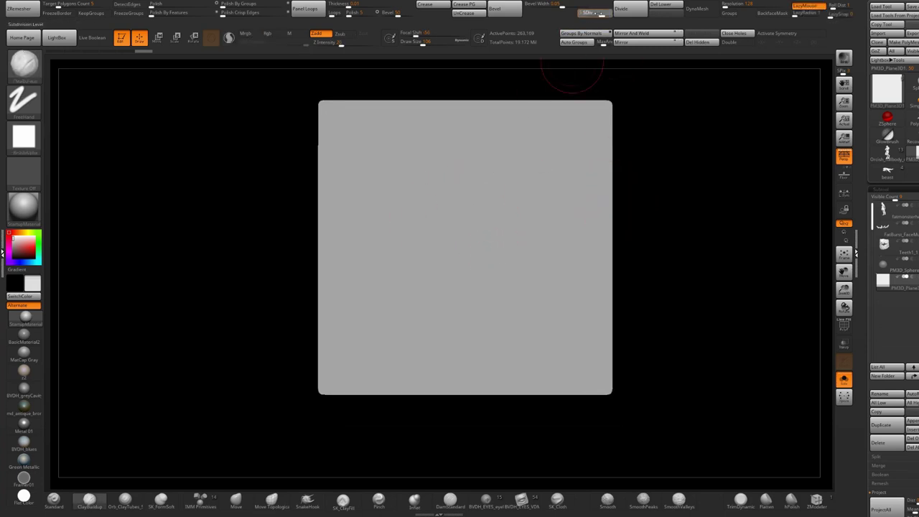
Rough out an eye with an eyeball and thick lids on the plane at subdivision level 3 using ClayBuildup and smoothing.
mouse_move(385, 248)
left_mouse_down()
mouse_move(428, 208)
mouse_move(549, 253)
mouse_move(373, 255)
mouse_move(499, 254)
mouse_move(457, 252)
mouse_move(559, 207)
left_mouse_up()
mouse_move(558, 207)
left_mouse_down()
mouse_move(413, 219)
mouse_move(395, 255)
left_mouse_up()
mouse_move(449, 287)
left_mouse_down()
mouse_move(540, 219)
mouse_move(370, 262)
left_mouse_up()
mouse_move(434, 197)
left_mouse_down("shift")
mouse_move(499, 192)
mouse_move(399, 251)
left_mouse_up("shift")
mouse_move(399, 252)
left_mouse_down("shift")
mouse_move(527, 262)
mouse_move(438, 288)
mouse_move(488, 320)
left_mouse_up("shift")
mouse_move(489, 319)
left_mouse_down()
mouse_move(413, 314)
mouse_move(422, 305)
left_mouse_up()
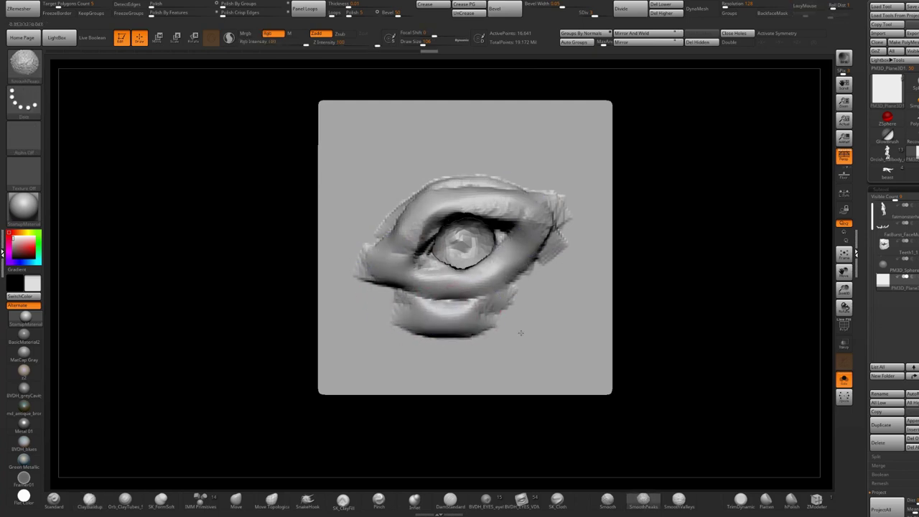
left_click_drag(380, 296, 473, 312)
left_click(608, 495)
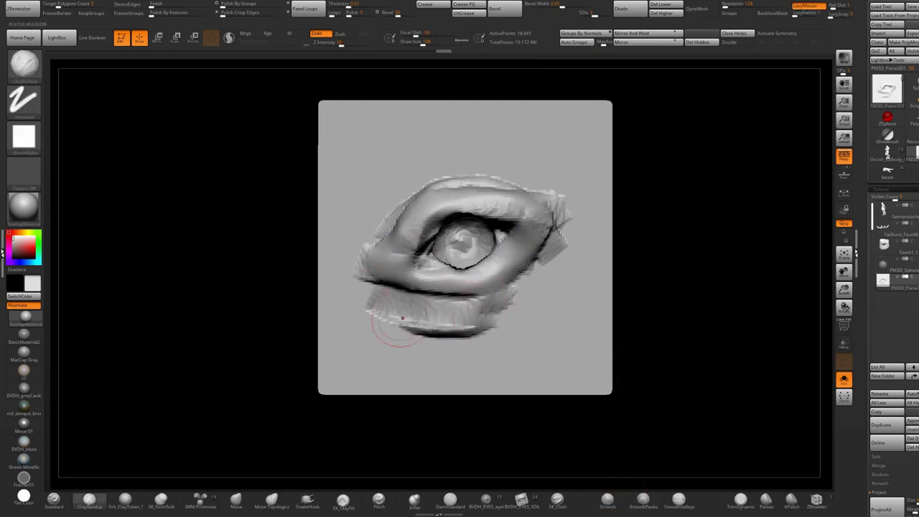
Build up and smooth the folds below and around the lower eyelid of the sculpted eye.
left_click_drag(384, 300, 528, 290)
left_click_drag(558, 250, 463, 322)
left_click_drag(388, 275, 502, 287)
mouse_move(530, 249)
left_mouse_down()
mouse_move(473, 303)
mouse_move(507, 276)
left_mouse_up()
left_click_drag(488, 313, 433, 318, "shift")
left_click_drag(439, 274, 391, 281, "shift")
left_click_drag(413, 318, 475, 322)
Reshape the inner corner of the sculpted eye, and smooth the eyeball, lids and outer folds.
mouse_move(406, 260)
left_mouse_down()
mouse_move(401, 247)
mouse_move(394, 260)
left_mouse_up()
mouse_move(424, 229)
left_mouse_down()
mouse_move(554, 211)
mouse_move(416, 233)
left_mouse_up()
left_click_drag(471, 233, 451, 253, "shift")
mouse_move(463, 265)
right_mouse_down("ctrl")
mouse_move(476, 205)
mouse_move(495, 240)
right_mouse_up("ctrl")
left_click_drag(483, 248, 426, 276, "shift")
left_click_drag(505, 237, 552, 238, "shift")
left_click_drag(514, 283, 492, 307, "shift")
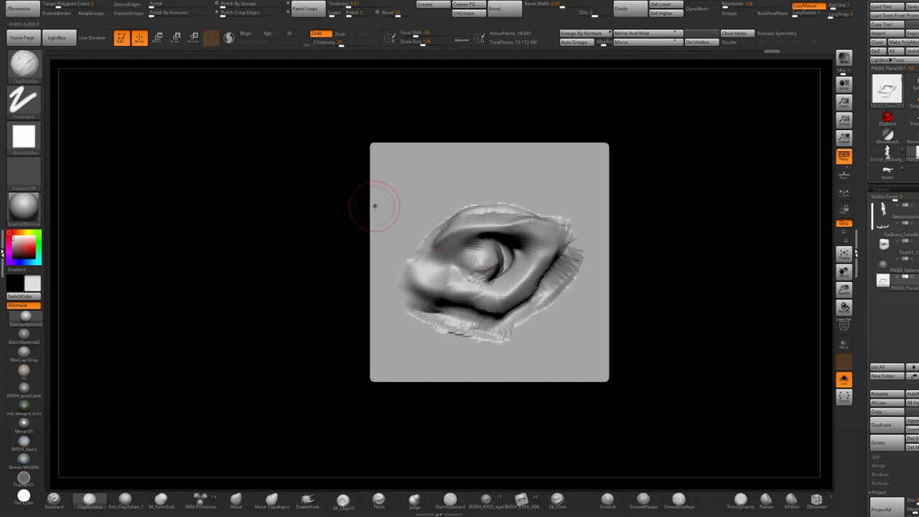
Form a small rounded bump on the plane's left edge, beside the sculpted eye.
key("shift")
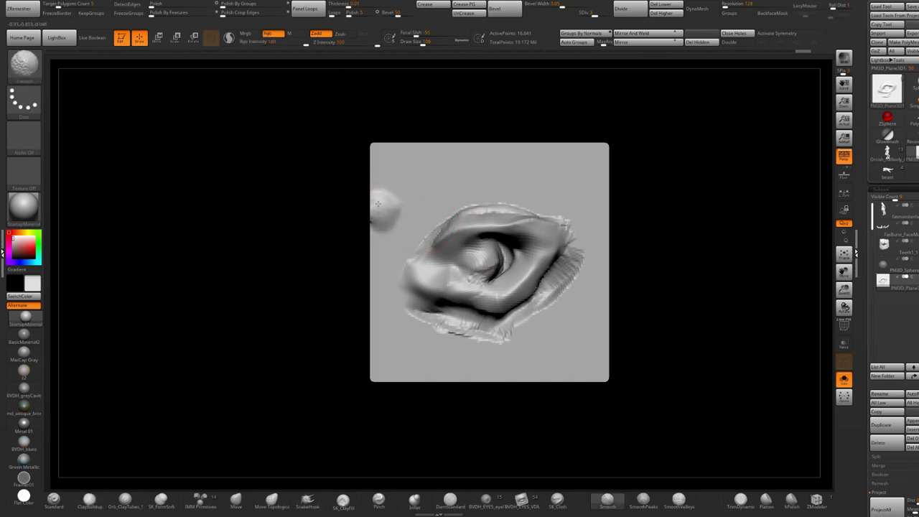
left_click_drag(378, 204, 386, 214, "shift")
mouse_move(460, 233)
right_mouse_down("alt")
mouse_move(400, 225)
mouse_move(391, 244)
right_mouse_up("alt")
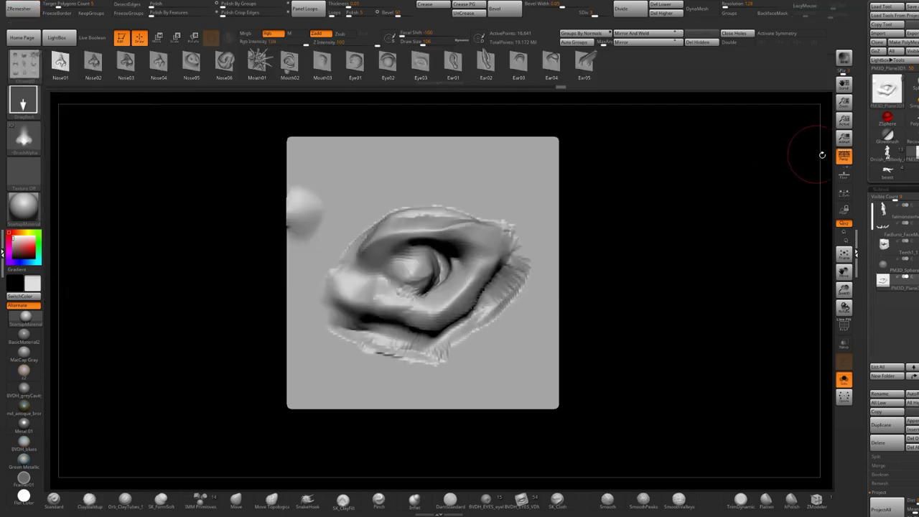
Turn off perspective and align the view squarely with the front of the plane.
left_click(844, 156)
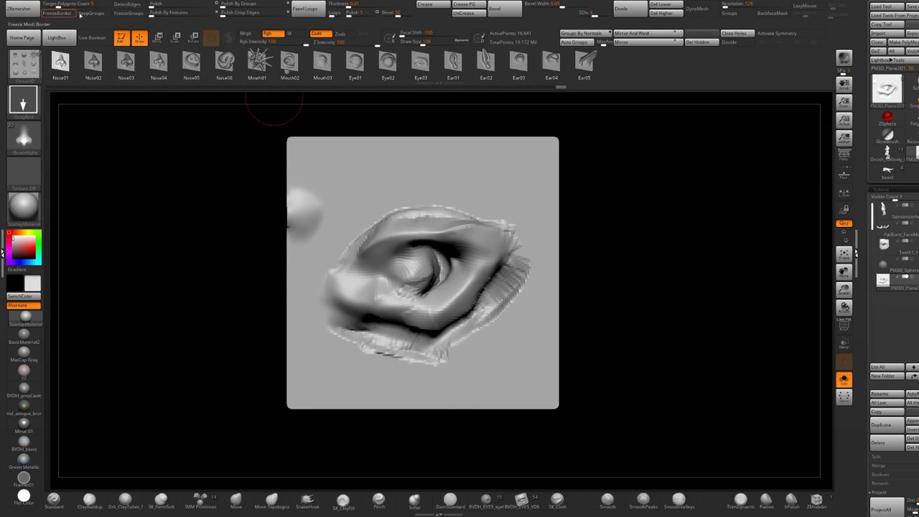
right_click_drag(517, 236, 636, 254)
right_click_drag(549, 250, 649, 259)
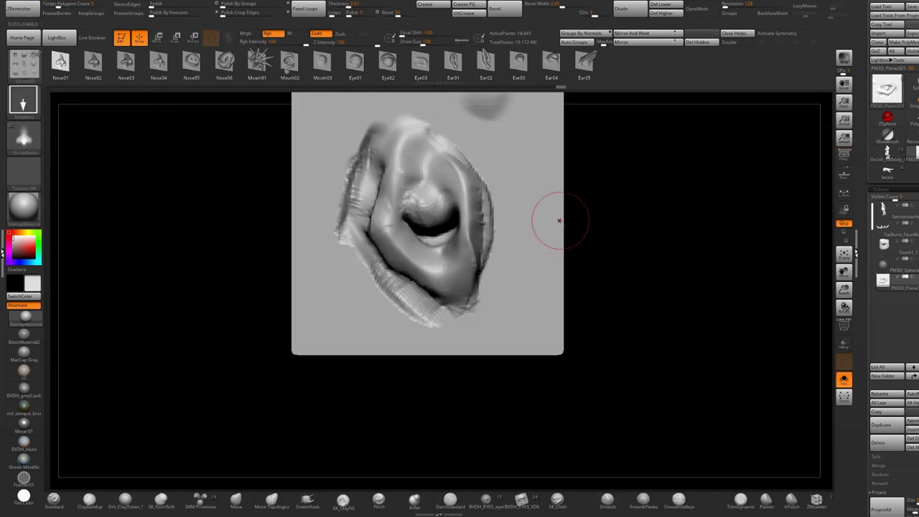
mouse_move(560, 219)
right_mouse_down()
mouse_move(570, 289)
mouse_move(642, 321)
mouse_move(423, 219)
right_mouse_up()
right_click_drag(549, 279, 607, 271)
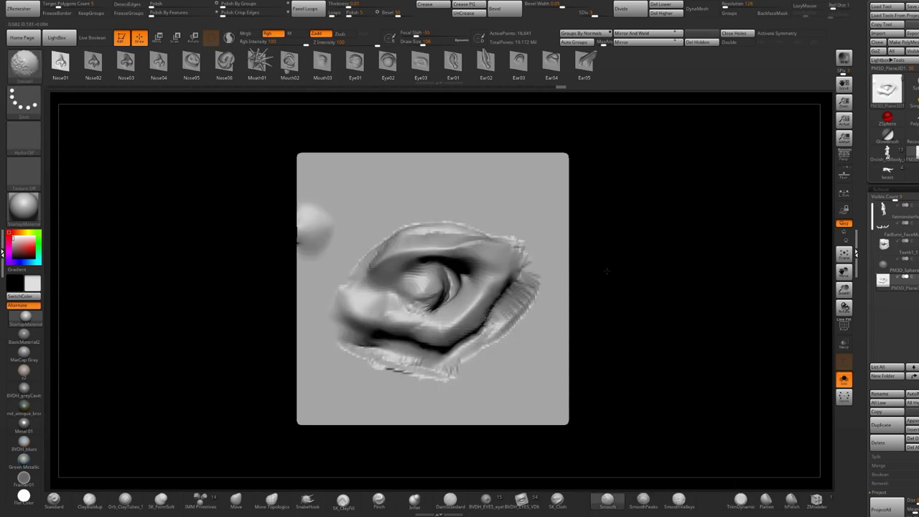
Clone the Chisel3D brush and create a multi-alpha brush from the current tool's subtools.
mouse_move(33, 1)
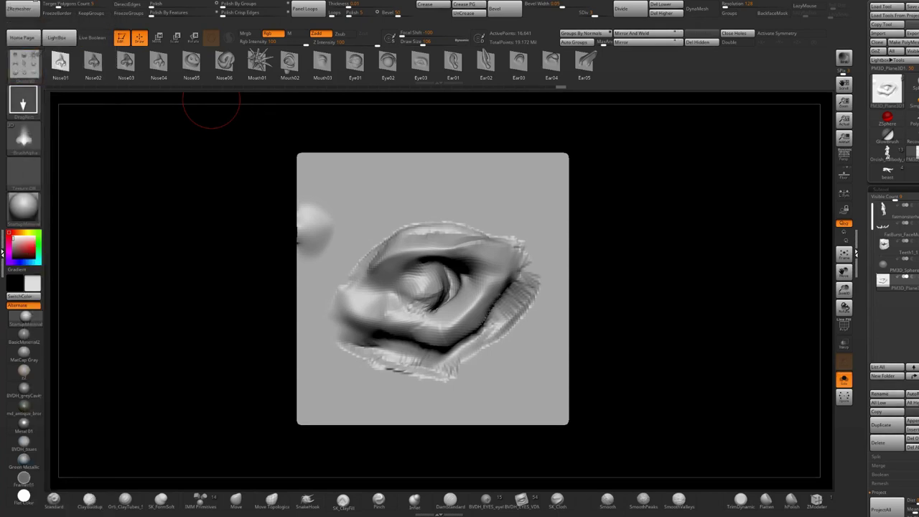
key("b")
left_click(44, 18)
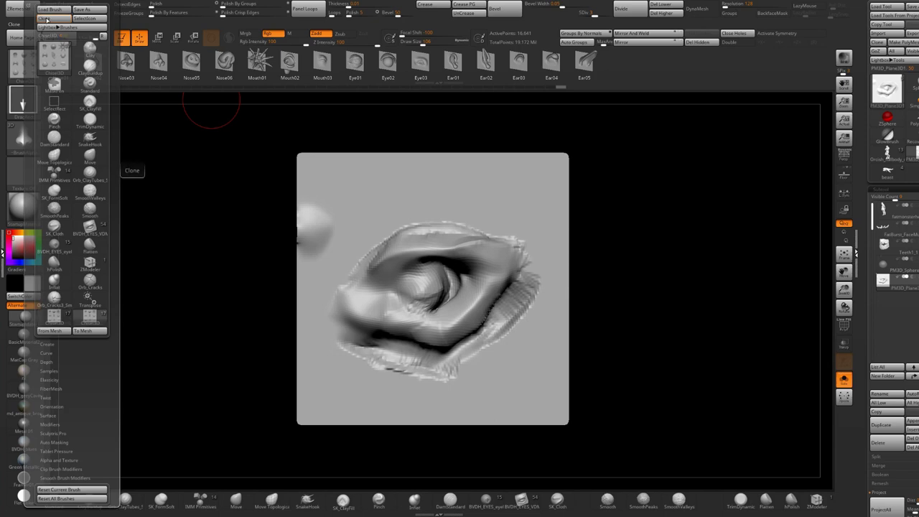
left_click(47, 344)
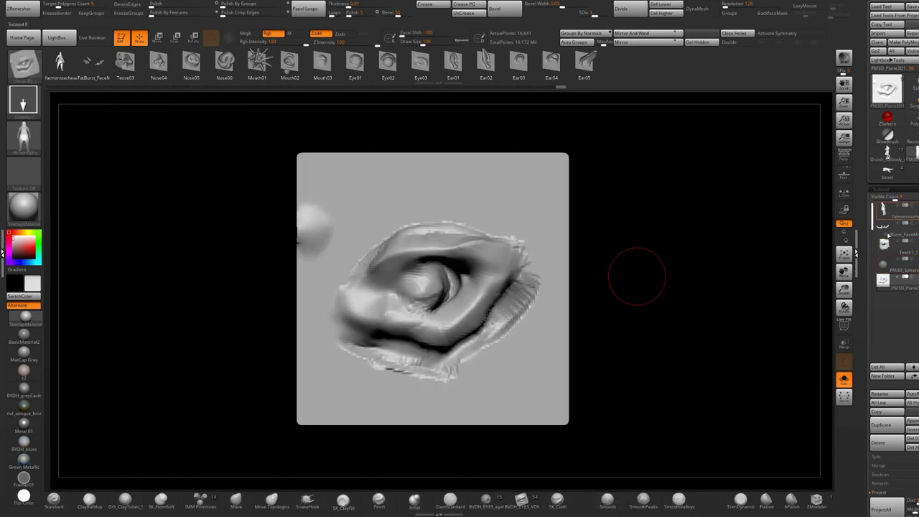
Delete the creature's head, face, teeth and sphere subtools, keeping only the sculpted plane.
left_click_drag(893, 338, 894, 175)
scroll(890, 158, "up", 3)
mouse_move(887, 157)
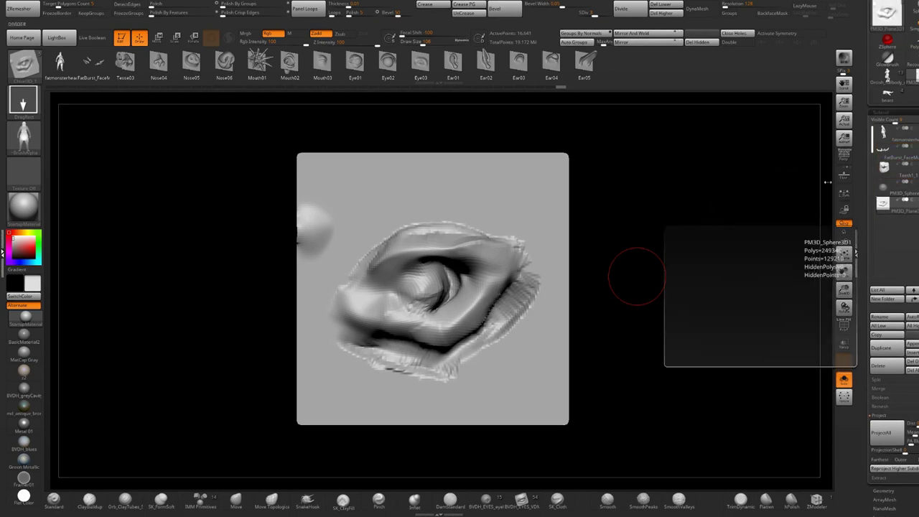
mouse_move(13, 129)
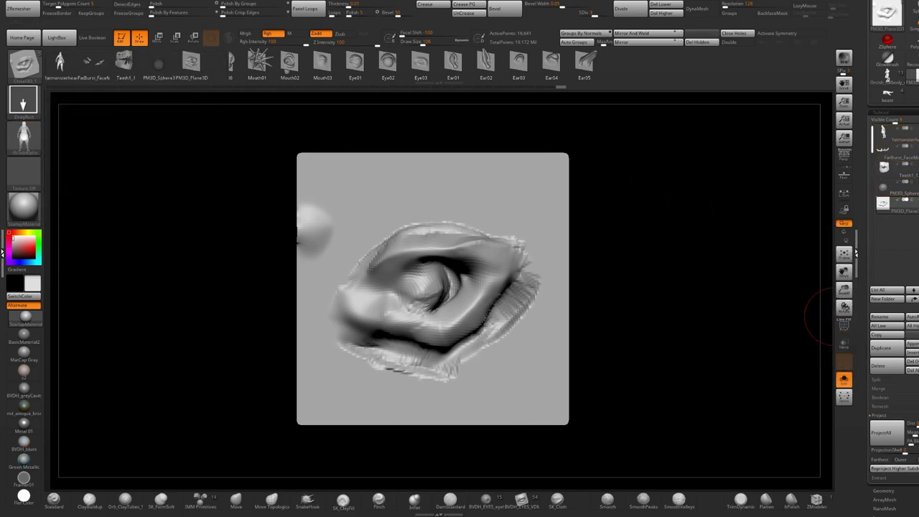
scroll(856, 252, "down", 3)
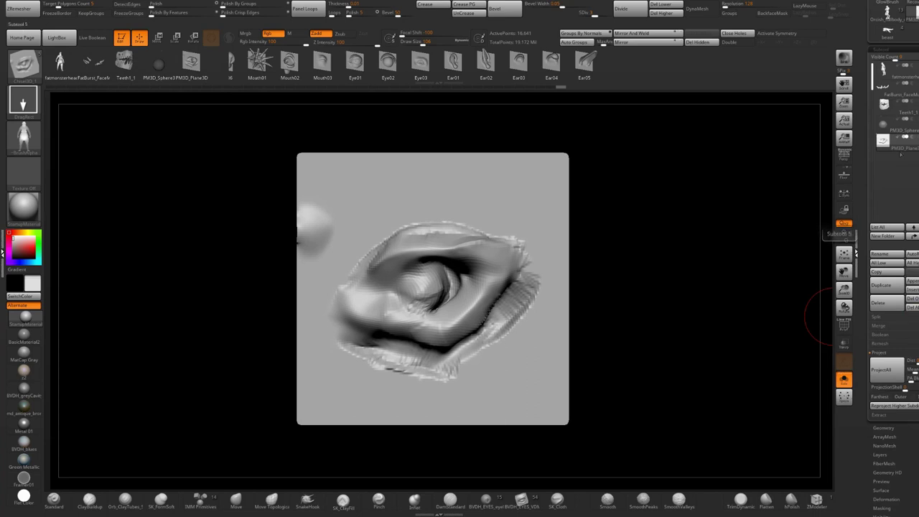
left_click(894, 70)
left_click(891, 302)
left_click(893, 305)
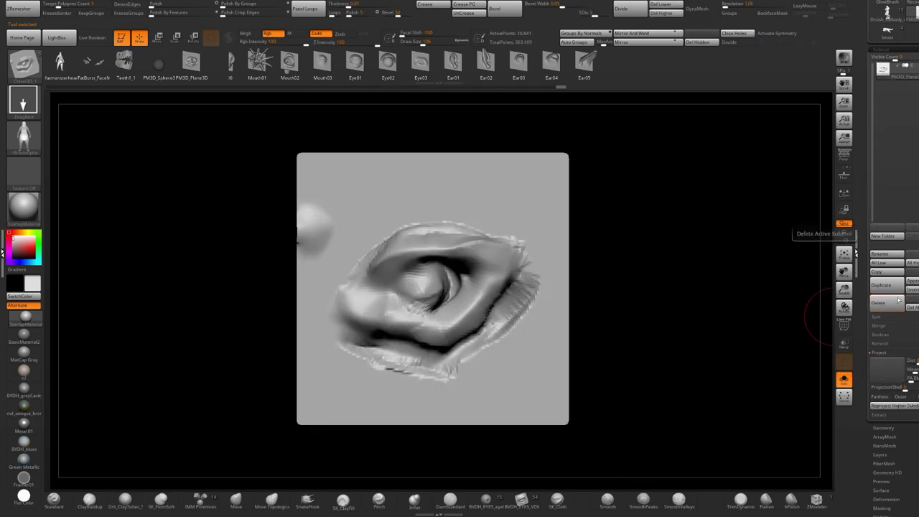
Select the cloned Chisel3D brush and create a multi-alpha brush from the sculpted plane alone.
left_click_drag(651, 180, 223, 156)
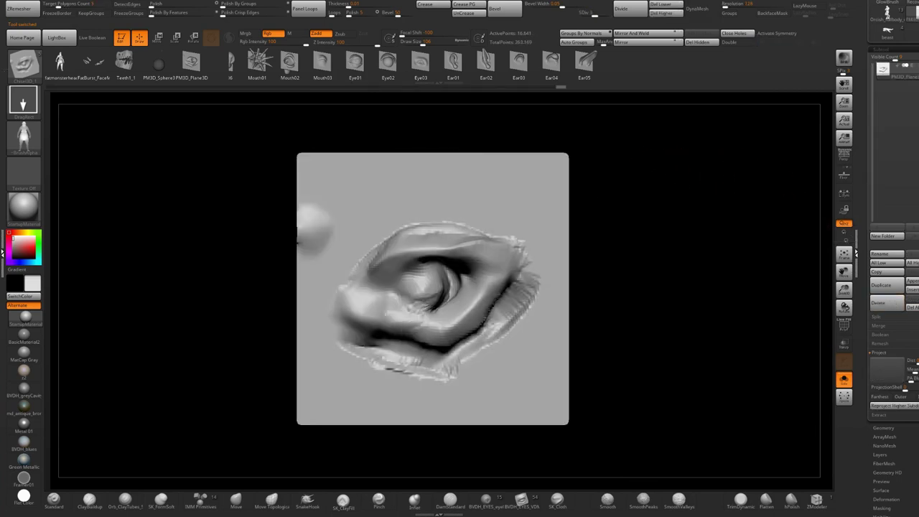
left_click(29, 69)
left_click(30, 70)
left_click(30, 69)
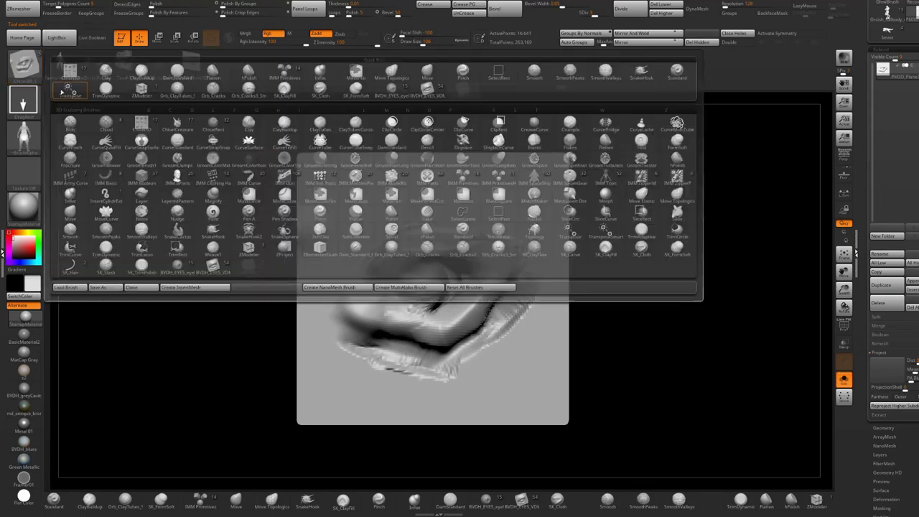
left_click(176, 266)
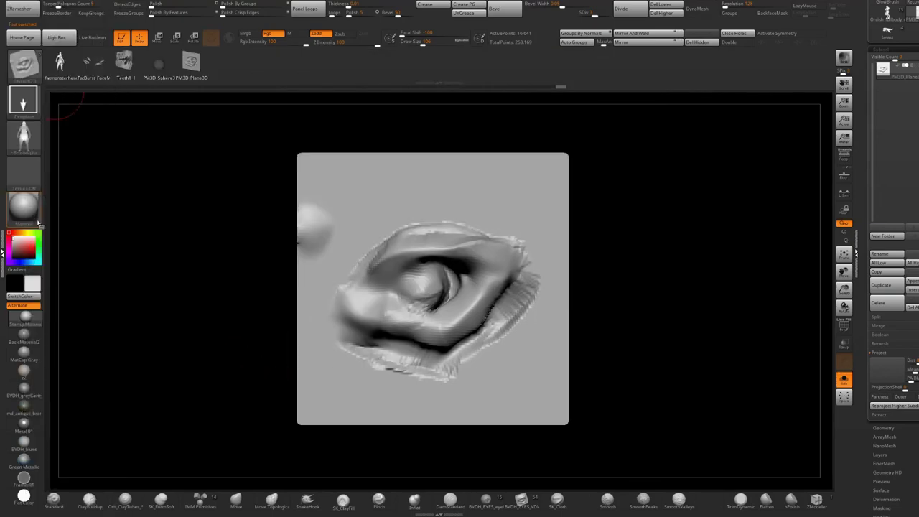
mouse_move(34, 2)
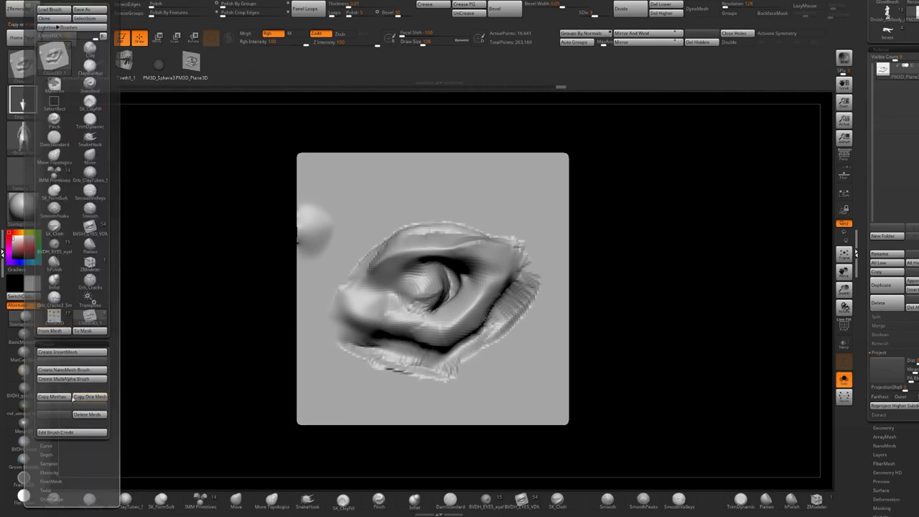
left_click(72, 378)
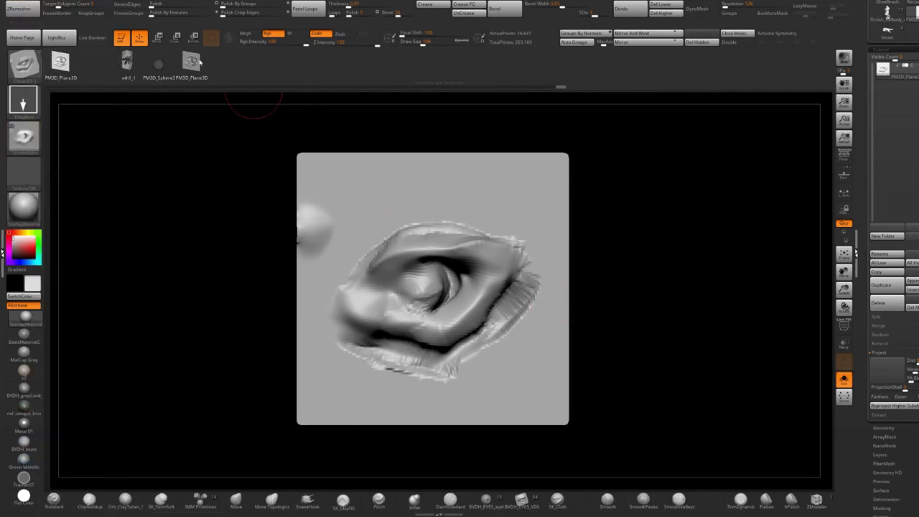
Try the new eye stamp twice on the plane and undo both stamps.
left_click_drag(115, 71, 262, 72)
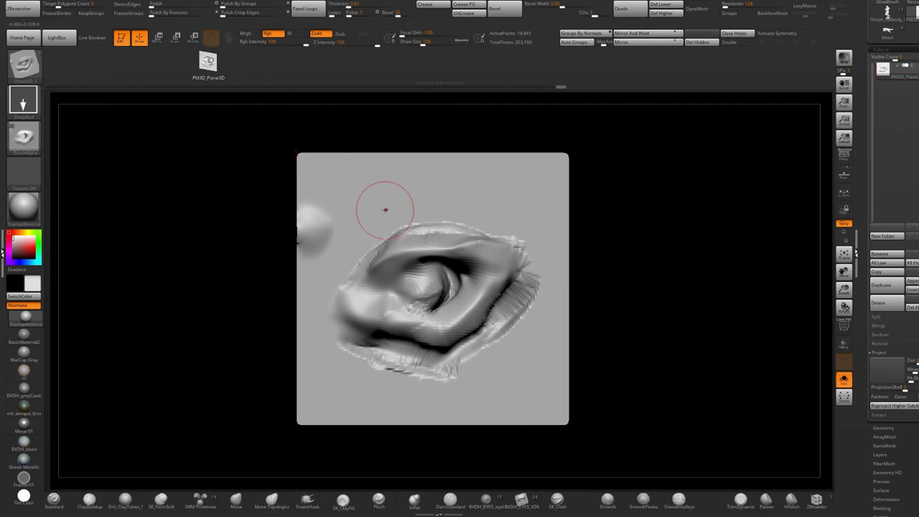
left_click_drag(384, 205, 387, 127)
key("ctrl+z")
left_click_drag(500, 220, 504, 133)
key("ctrl+z")
left_click_drag(625, 290, 560, 323, "alt")
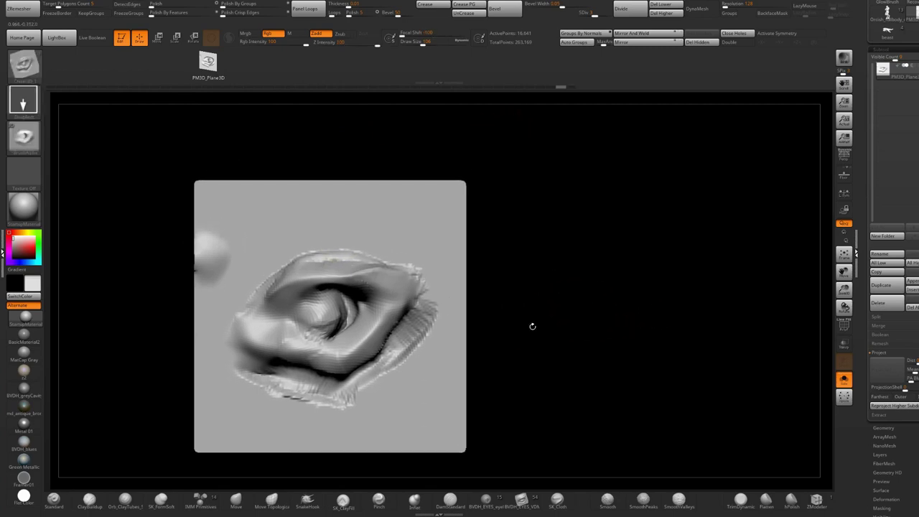
Switch to a Sphere3D tool, convert it to a PolyMesh3D and subdivide it three times.
left_click(913, 281)
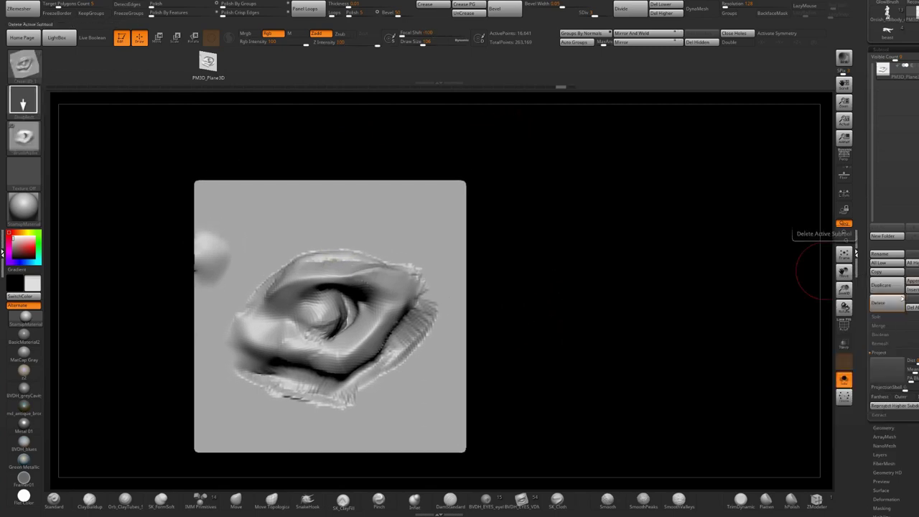
left_click_drag(906, 316, 906, 456)
left_click(913, 84)
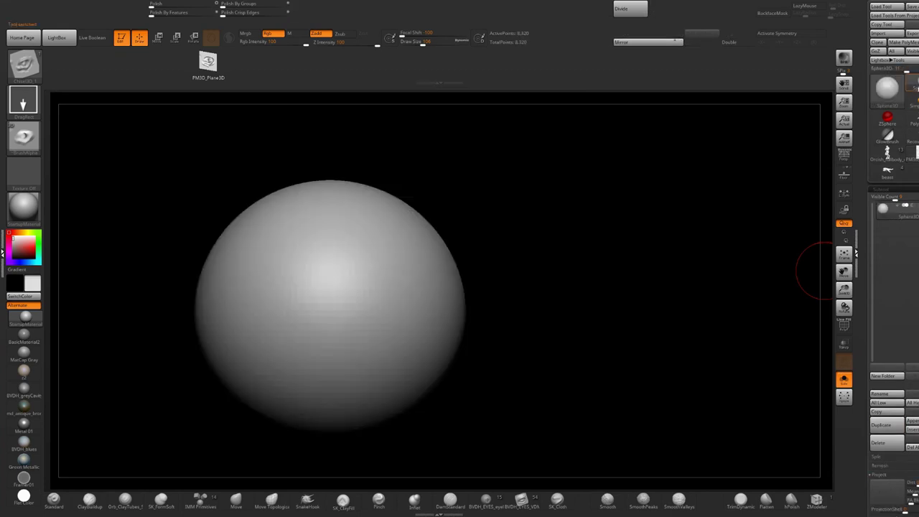
left_click(905, 42)
key("ctrl+d")
key("ctrl+d")
key("ctrl+d")
left_click_drag(480, 238, 610, 213, "alt")
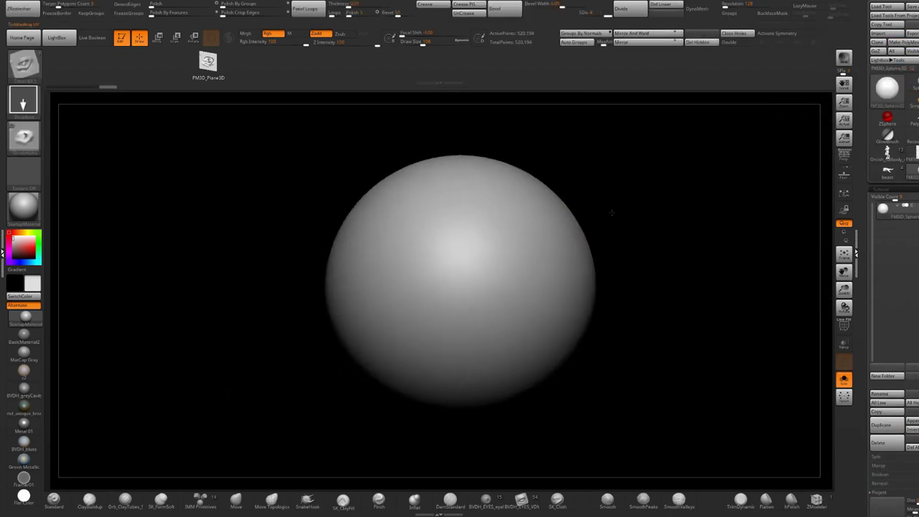
Stamp the custom eye onto the front of the sphere and inspect its relief from the side.
left_click_drag(505, 260, 485, 186)
right_click_drag(486, 230, 480, 255)
mouse_move(479, 255)
right_mouse_down("ctrl")
mouse_move(513, 301)
mouse_move(496, 267)
right_mouse_up("ctrl")
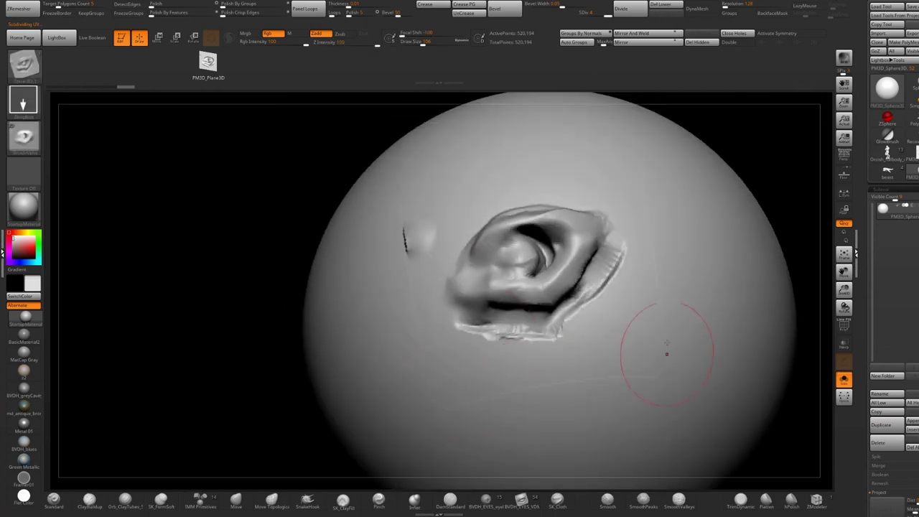
mouse_move(586, 209)
right_mouse_down()
mouse_move(543, 201)
mouse_move(475, 215)
mouse_move(440, 258)
mouse_move(443, 250)
right_mouse_up()
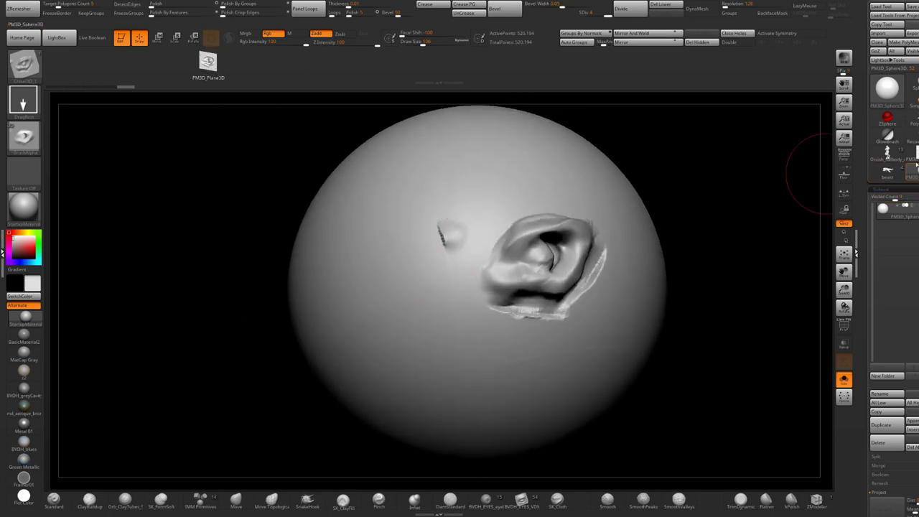
Switch back to the sculpted plane, face it squarely and open its Deformation settings.
left_click(912, 155)
right_click_drag(294, 205, 337, 237)
right_click_drag(365, 265, 437, 251, "shift")
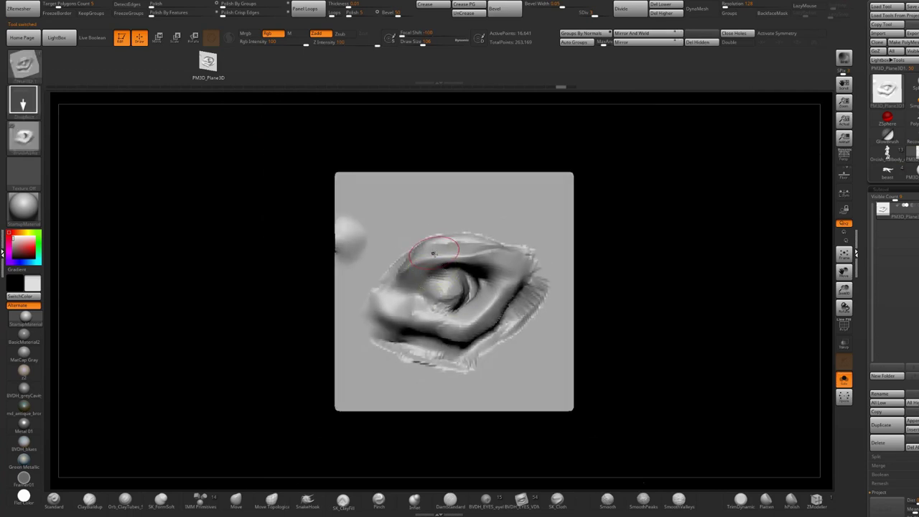
right_click_drag(534, 287, 513, 248, "alt")
mouse_move(865, 391)
left_mouse_down()
mouse_move(865, 109)
mouse_move(865, 282)
left_mouse_up()
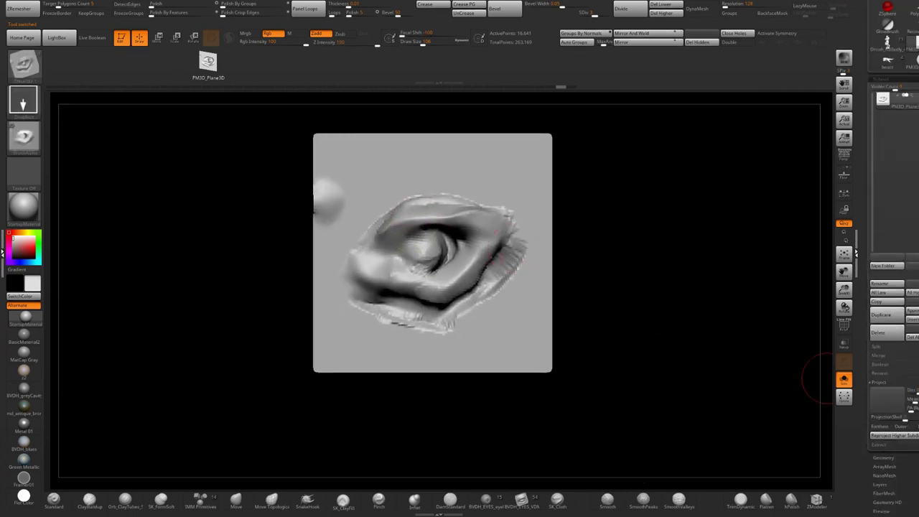
left_click_drag(906, 511, 906, 326)
left_click(898, 341)
Try the Noise deformation on the sculpted plane and undo it.
left_click_drag(899, 196, 913, 196)
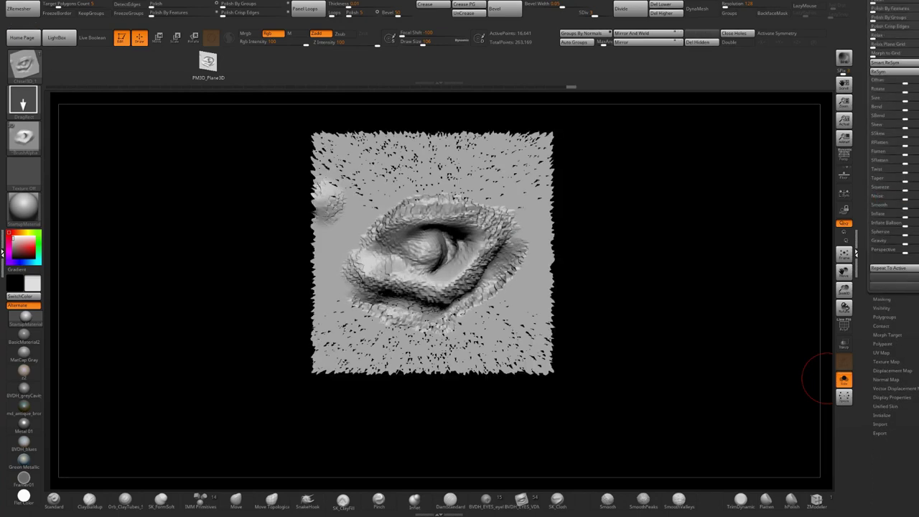
key("ctrl+z")
scroll(894, 287, "up", 4)
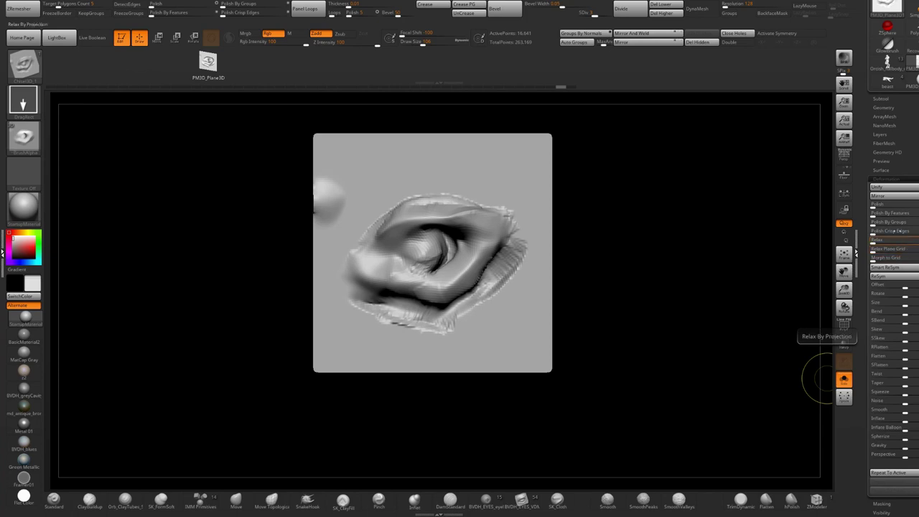
Pull the eyeball area outward into a long pointed spike using an enlarged Move brush.
right_click_drag(493, 222, 429, 228)
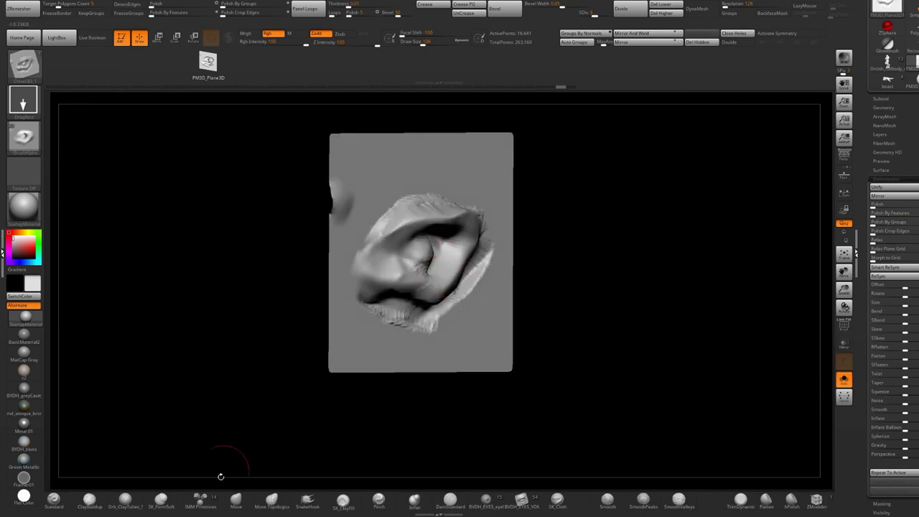
left_click(235, 498)
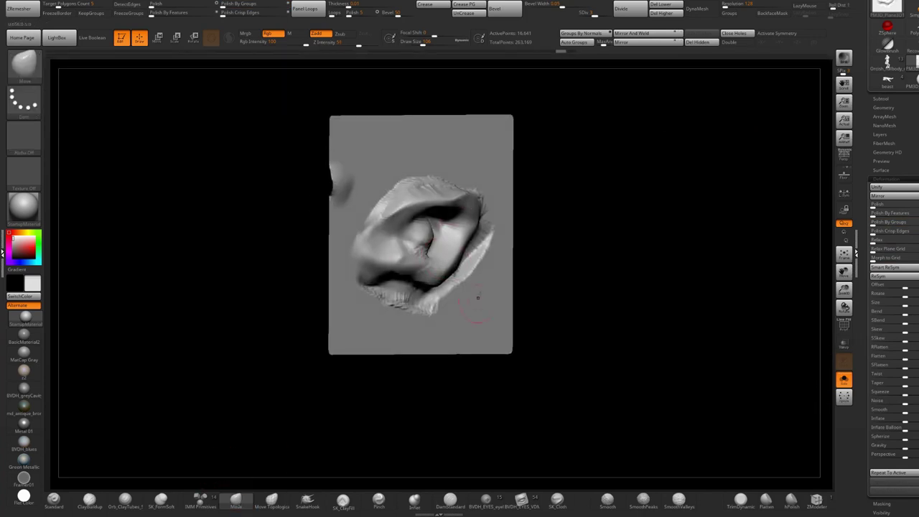
key("space")
left_click_drag(450, 253, 683, 271)
right_click_drag(683, 270, 722, 272)
left_click_drag(544, 263, 509, 253, "shift")
right_click_drag(508, 253, 445, 251, "shift")
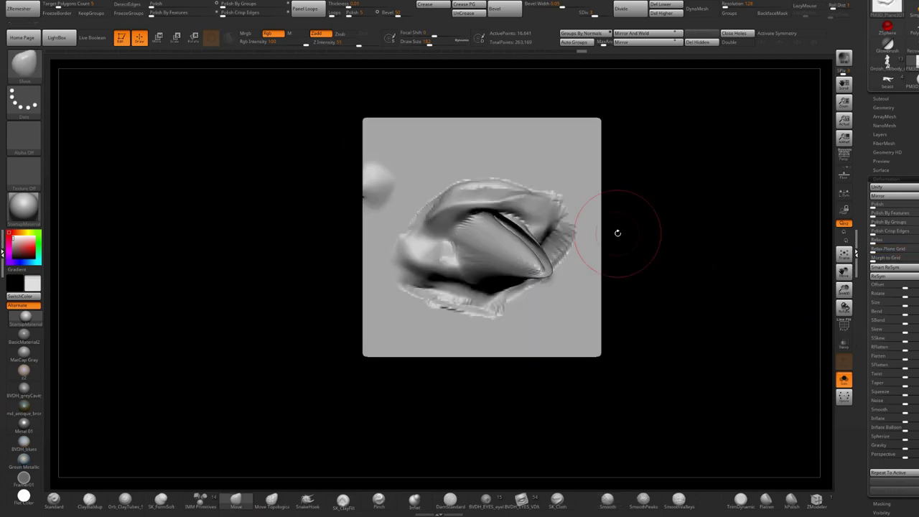
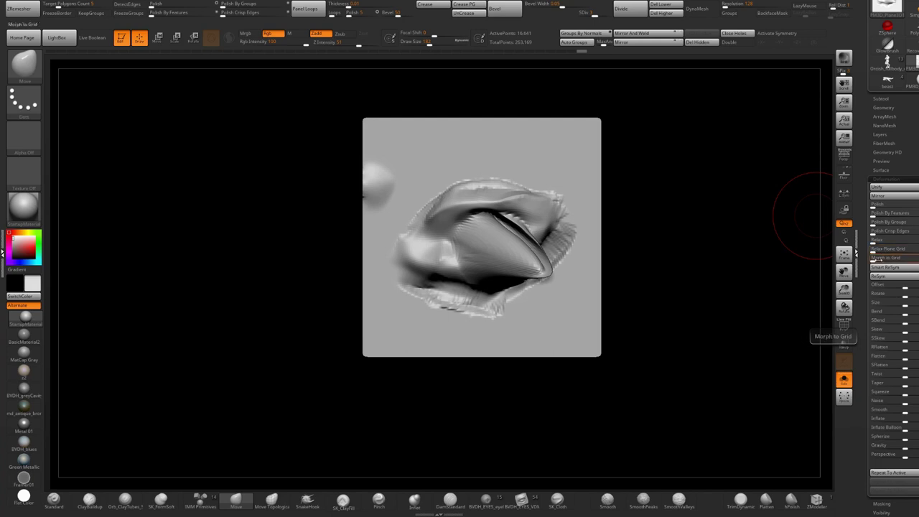
Try Morph to Grid on the whole unmasked plane and undo it.
left_click(886, 258)
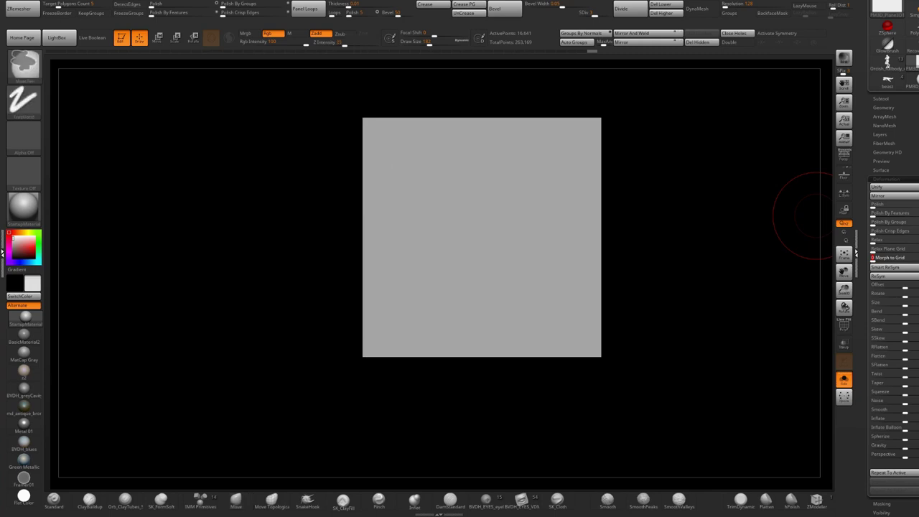
key("ctrl+z")
right_click_drag(541, 221, 571, 235, "alt")
mouse_move(491, 229)
right_mouse_down()
mouse_move(427, 204)
mouse_move(490, 224)
right_mouse_up()
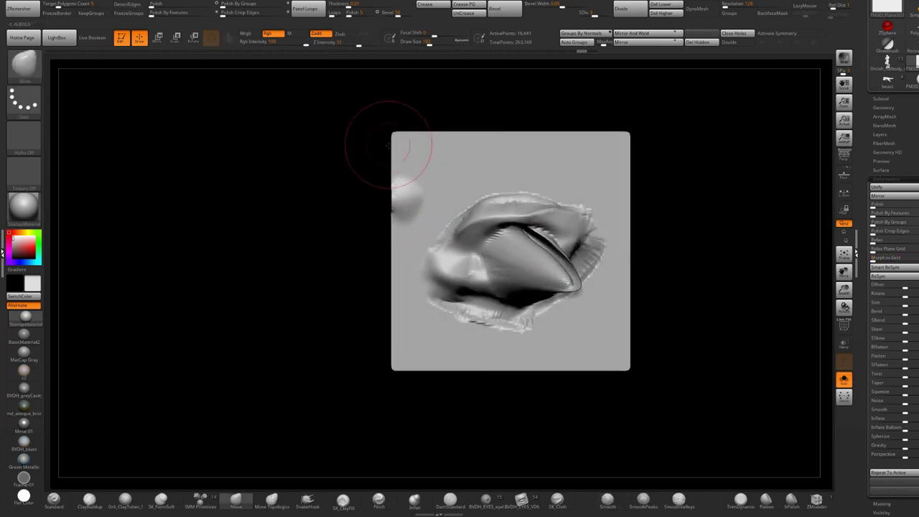
Mask the plane's central area around the sculpt with MaskRect and blur the mask's edges.
left_click(31, 72)
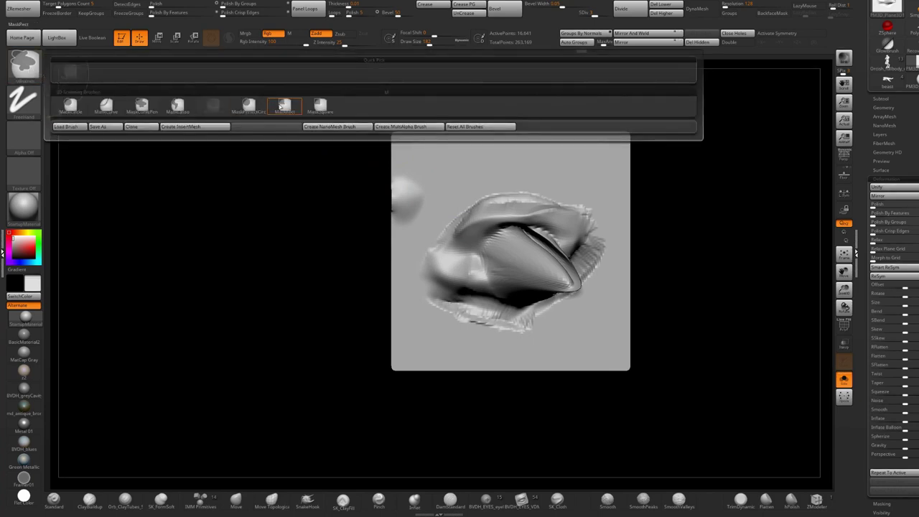
left_click(281, 106)
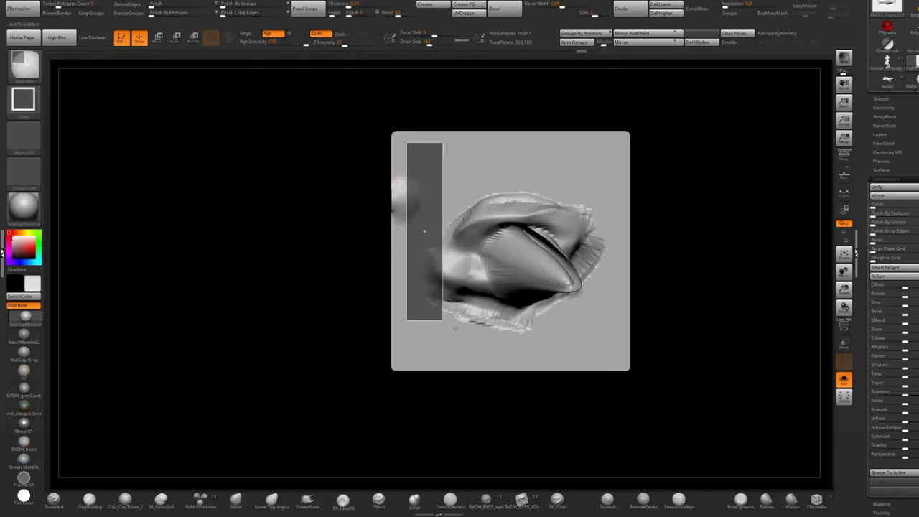
left_click_drag(481, 341, 616, 354, "ctrl")
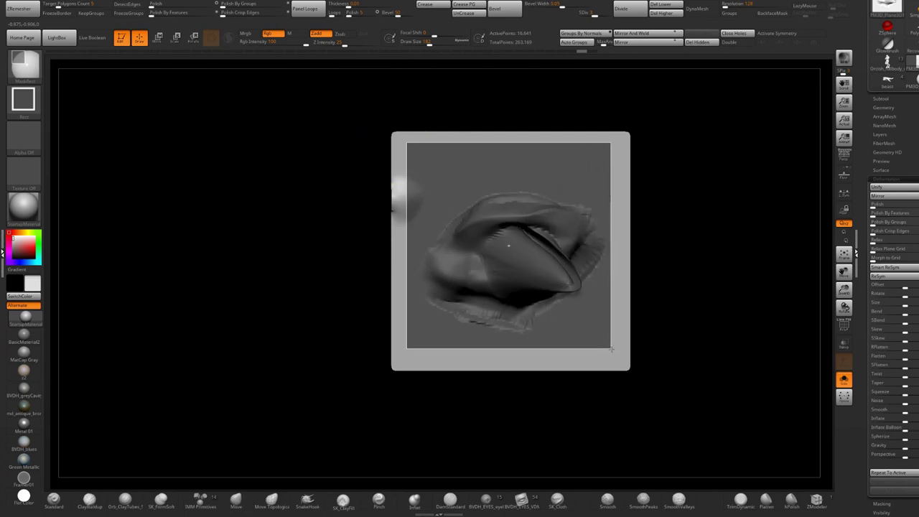
left_click(534, 183, "ctrl")
left_click(535, 183, "ctrl")
left_click(535, 182, "ctrl")
left_click(535, 183, "ctrl")
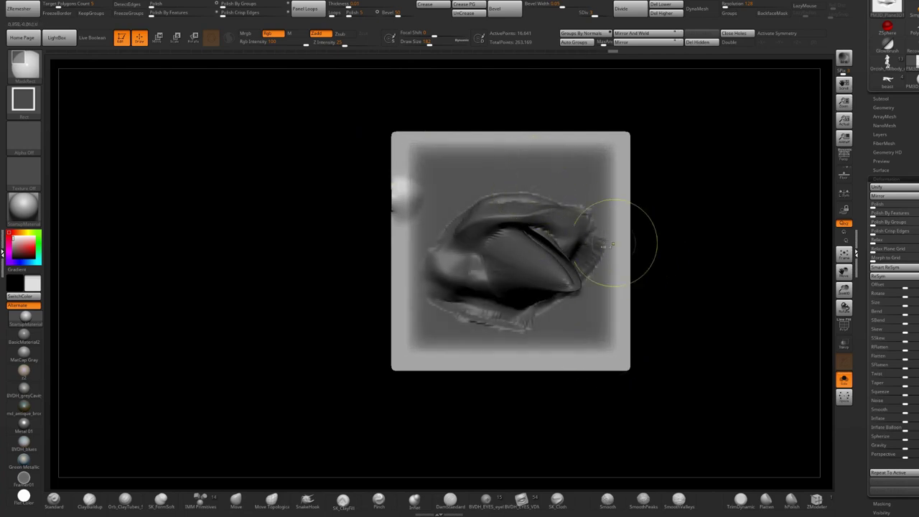
Flatten the plane's unmasked border with Morph to Grid and clear the mask.
left_click_drag(869, 330, 870, 326)
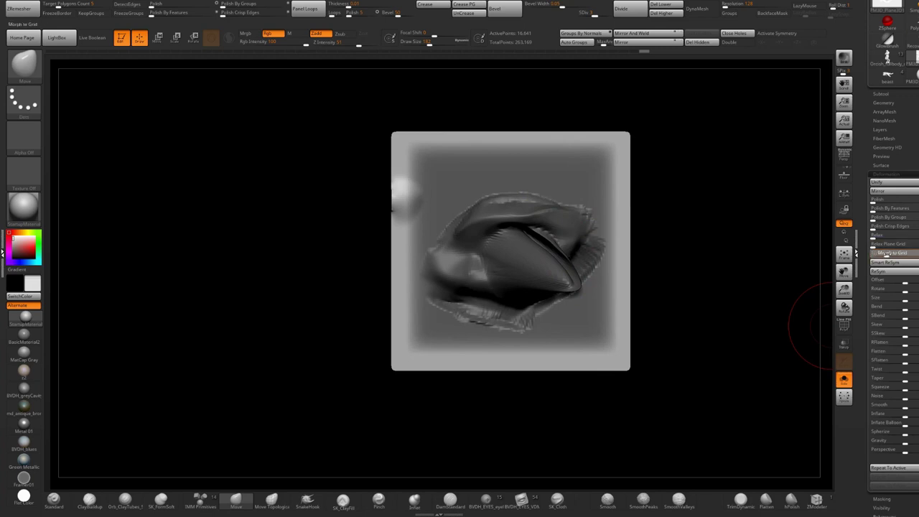
left_click_drag(910, 253, 918, 253)
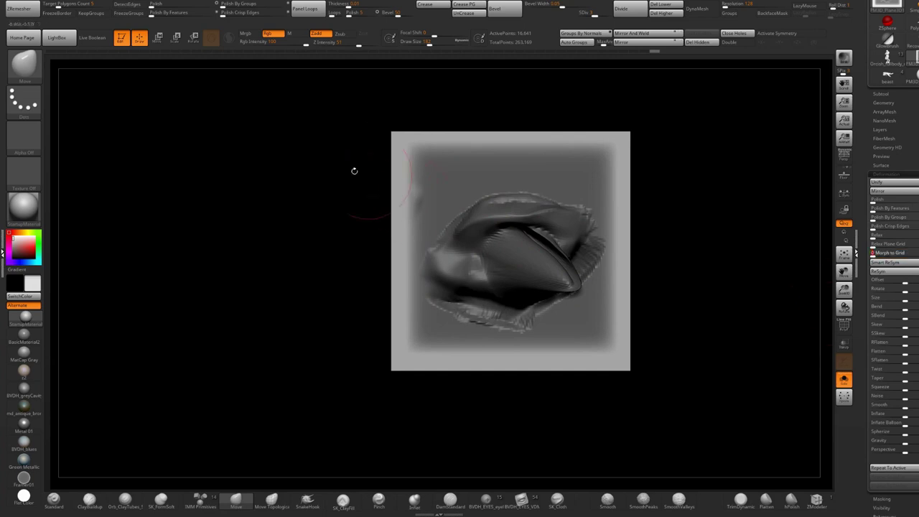
left_click_drag(697, 208, 738, 231)
left_click(701, 214, "ctrl")
Smooth the remains of the bump near the plane's left edge with a smaller brush and realign the view to the front.
right_click_drag(474, 215, 425, 195)
key("space")
left_click_drag(425, 195, 435, 195)
key("space")
key("shift")
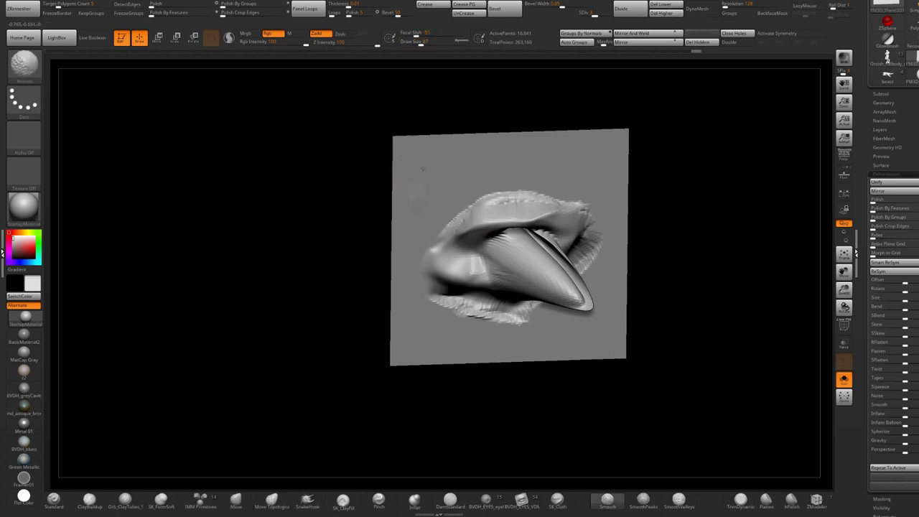
right_click_drag(597, 180, 596, 295)
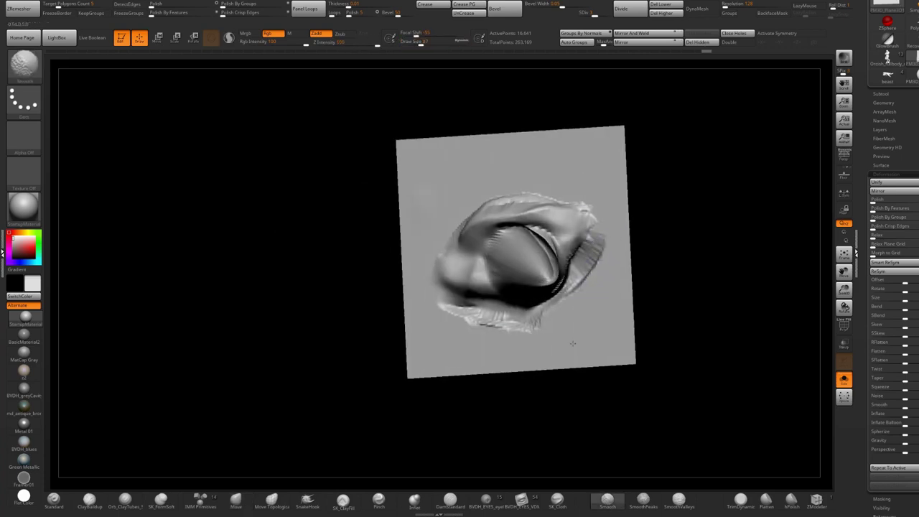
mouse_move(471, 348)
right_mouse_down("shift")
mouse_move(564, 281)
mouse_move(437, 253)
right_mouse_up("shift")
Select the custom Chisel3D brush and recreate its multi-alpha stamp from the reshaped plane.
left_click(30, 67)
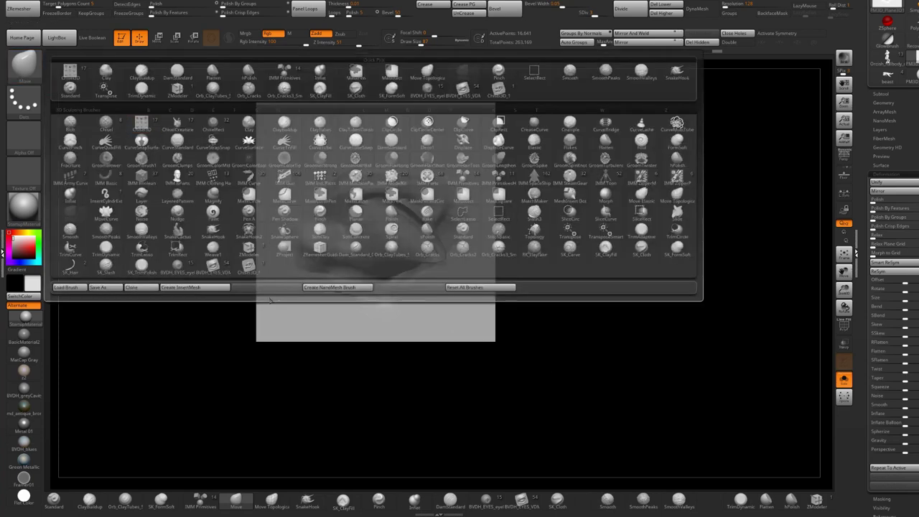
left_click(250, 267)
right_click_drag(436, 167, 516, 207, "alt")
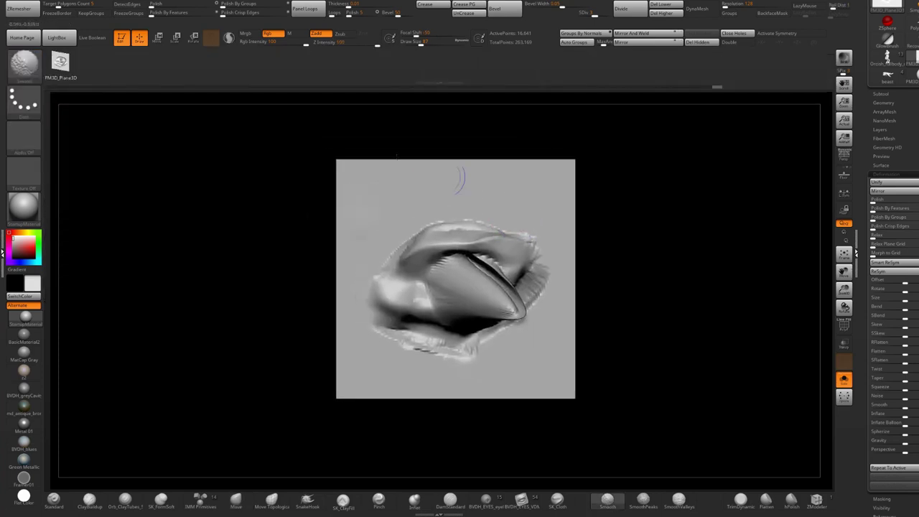
left_click(23, 63)
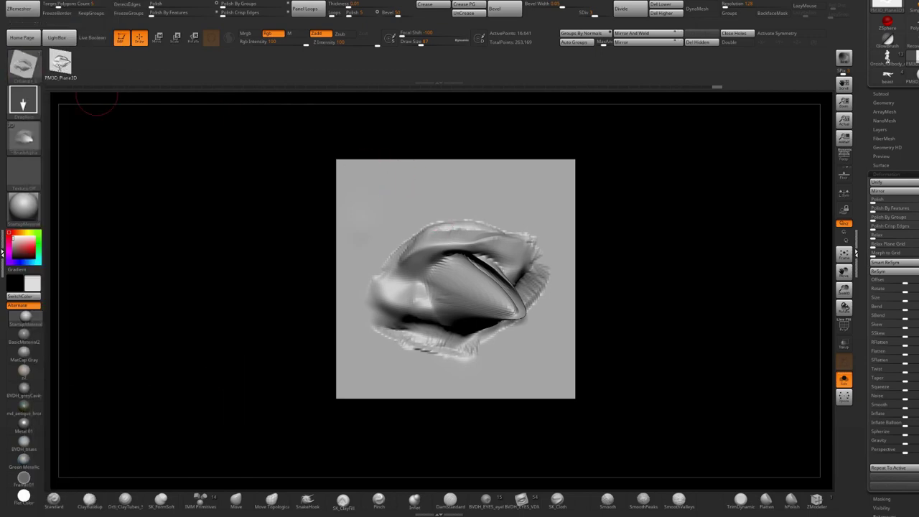
Try the reshaped spike stamp on the plane and undo it.
right_click_drag(478, 235, 460, 230)
left_click_drag(491, 199, 495, 139)
right_click_drag(546, 158, 655, 195)
key("ctrl+z")
Switch to a fresh Sphere3D tool and convert it to a PolyMesh3D for testing the stamp.
left_click_drag(866, 184, 866, 278)
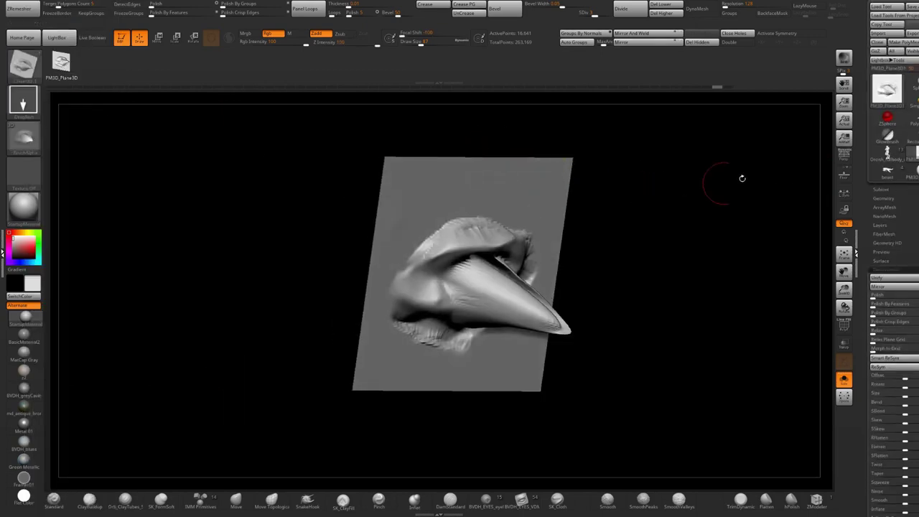
left_click(914, 87)
right_click_drag(513, 248, 531, 257, "alt")
left_click(526, 207)
left_click(904, 42)
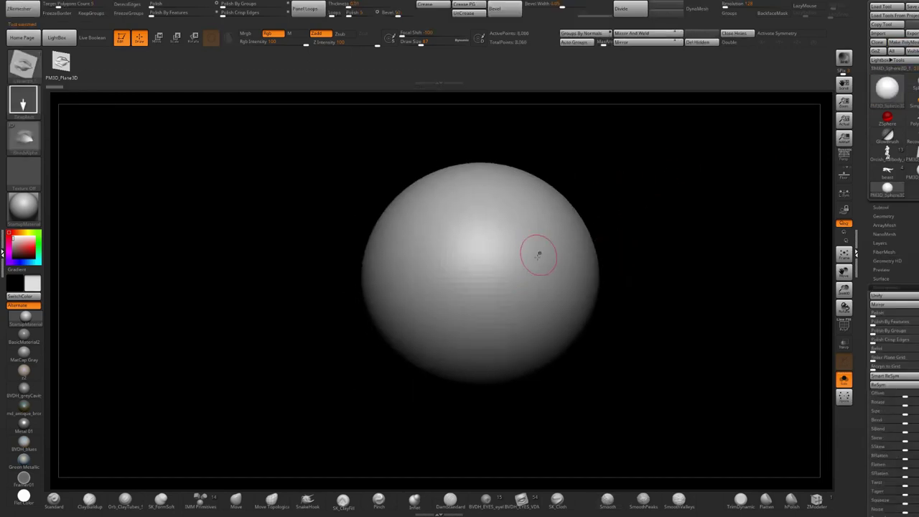
Subdivide the sphere three times and stamp the custom eye on its front, undoing the first placement.
key("ctrl+d")
key("ctrl+d")
key("ctrl+d")
left_click_drag(524, 273, 599, 281)
mouse_move(493, 164)
right_mouse_down()
mouse_move(449, 194)
mouse_move(399, 208)
mouse_move(504, 229)
mouse_move(479, 240)
mouse_move(491, 248)
right_mouse_up()
key("ctrl+z")
left_click_drag(480, 264, 413, 236)
mouse_move(425, 230)
right_mouse_down()
mouse_move(359, 212)
mouse_move(409, 233)
right_mouse_up()
mouse_move(571, 248)
right_mouse_down("ctrl")
mouse_move(539, 224)
mouse_move(568, 256)
right_mouse_up("ctrl")
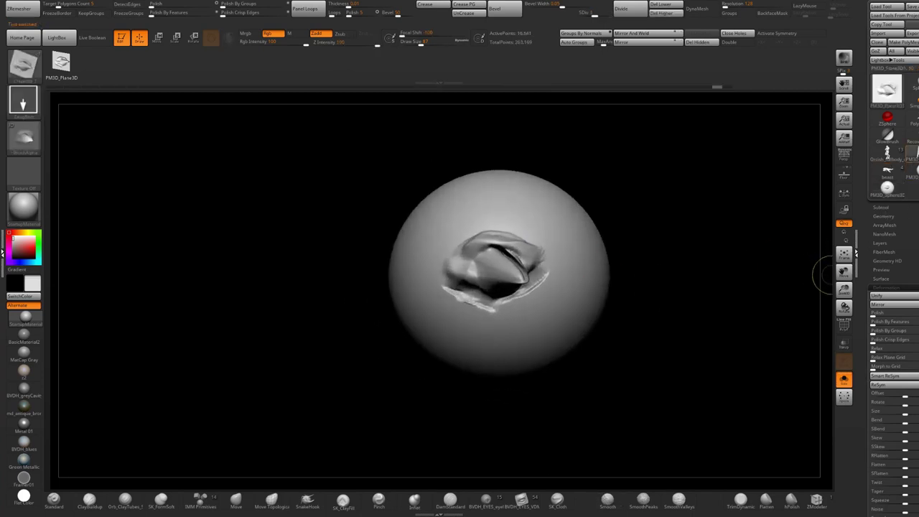
Switch back to the plane with the sculpted eye and centre it.
left_click(914, 154)
right_click_drag(631, 271, 635, 248, "alt")
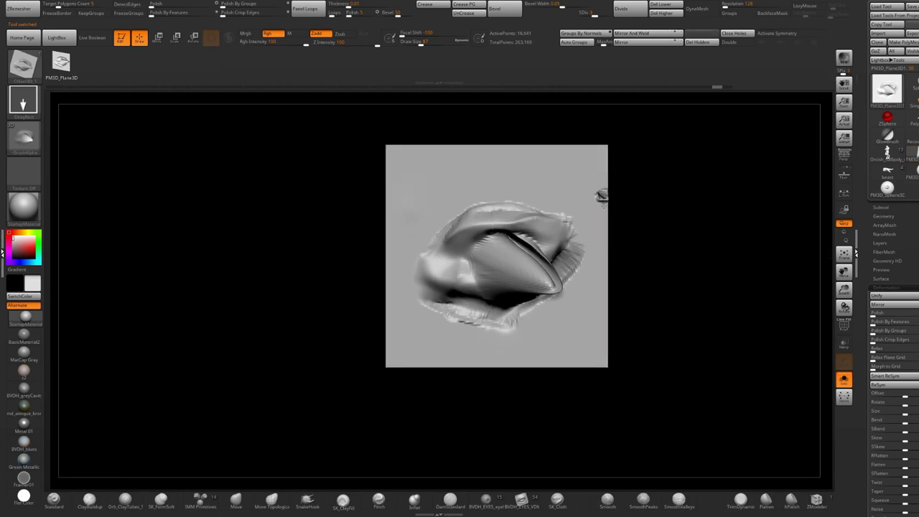
Try a stamp across the plane's upper-right corner with Relax Plane Grid applied, and undo both.
left_click_drag(604, 206, 633, 325)
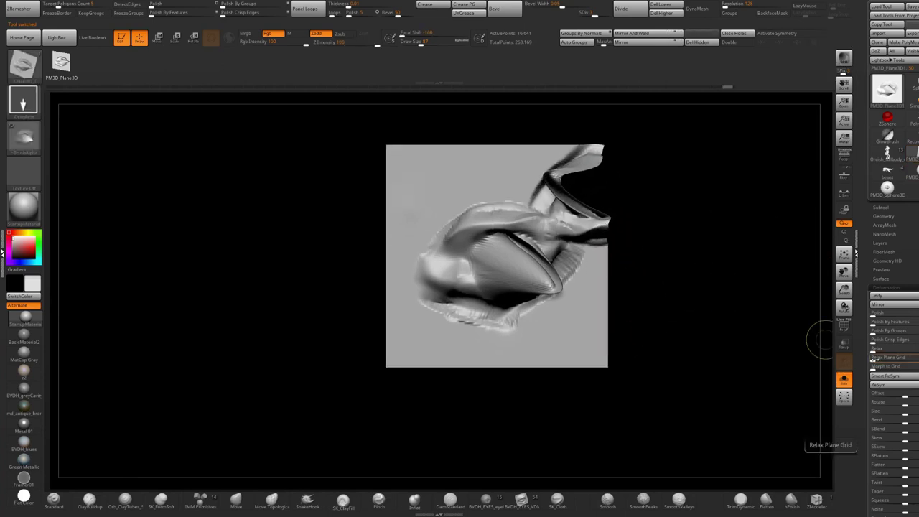
left_click(889, 357)
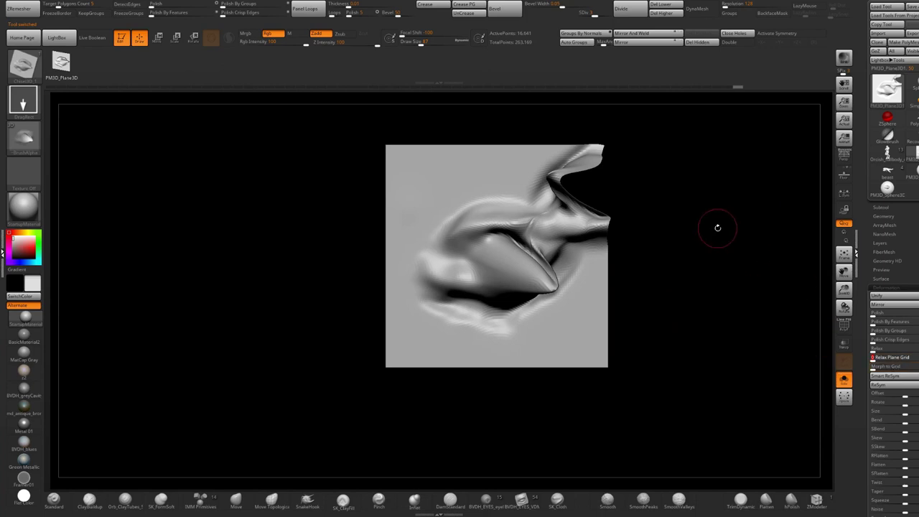
key("ctrl+z")
key("ctrl+z")
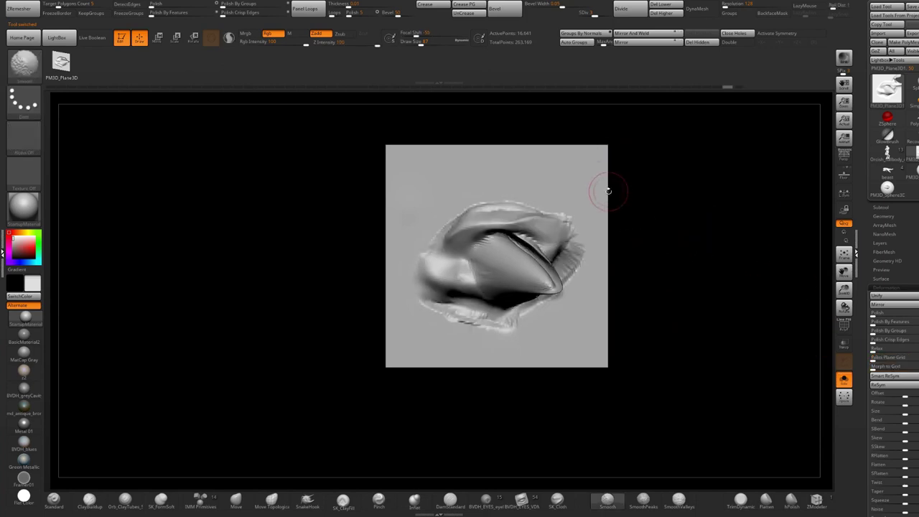
Add small stamp marks along the plane's right edge and apply Relax Plane Grid to the mesh.
left_click_drag(607, 295, 608, 312)
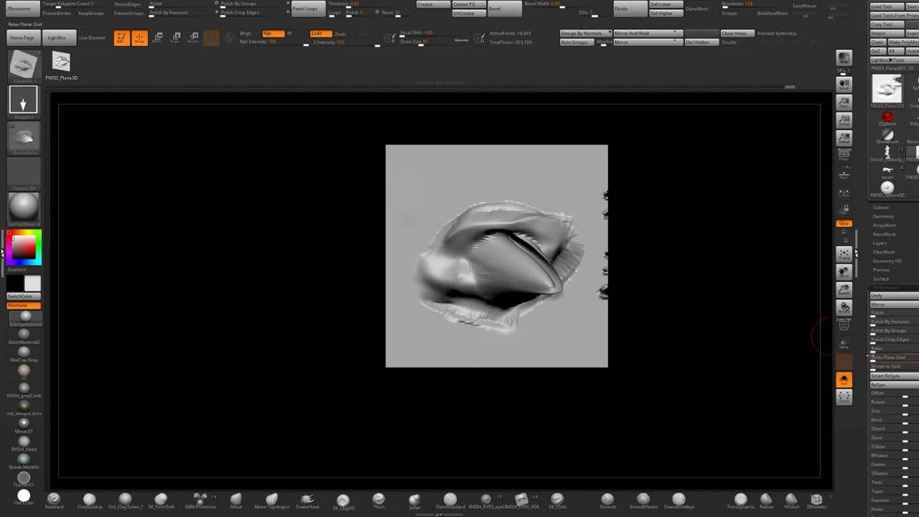
left_click_drag(656, 280, 743, 338)
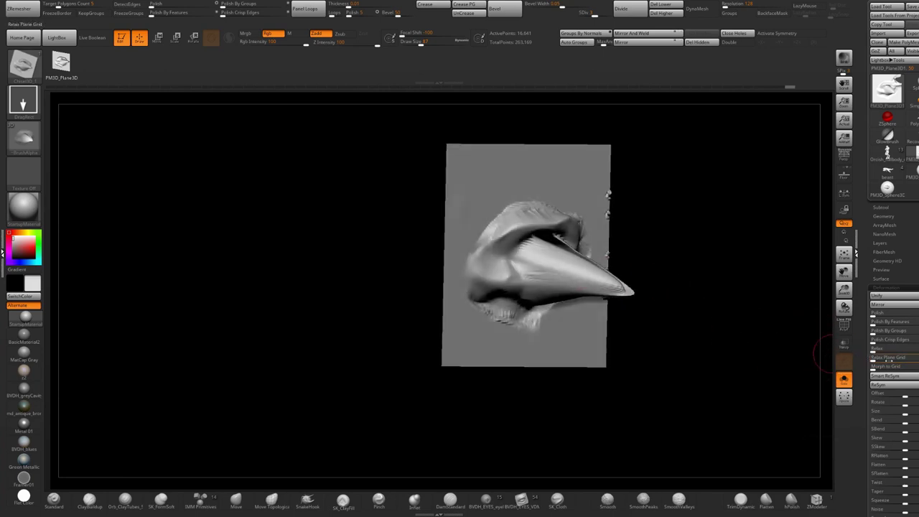
left_click(894, 357)
left_click_drag(763, 296, 631, 240)
Mask the plane's interior with a rectangle inset from the border, blur the mask and hide its display.
mouse_move(398, 153)
left_mouse_down("ctrl")
mouse_move(576, 314)
mouse_move(591, 347)
left_mouse_up("ctrl")
left_click(529, 251, "ctrl")
left_click(528, 251, "ctrl")
left_click(528, 251, "ctrl")
key("ctrl+h")
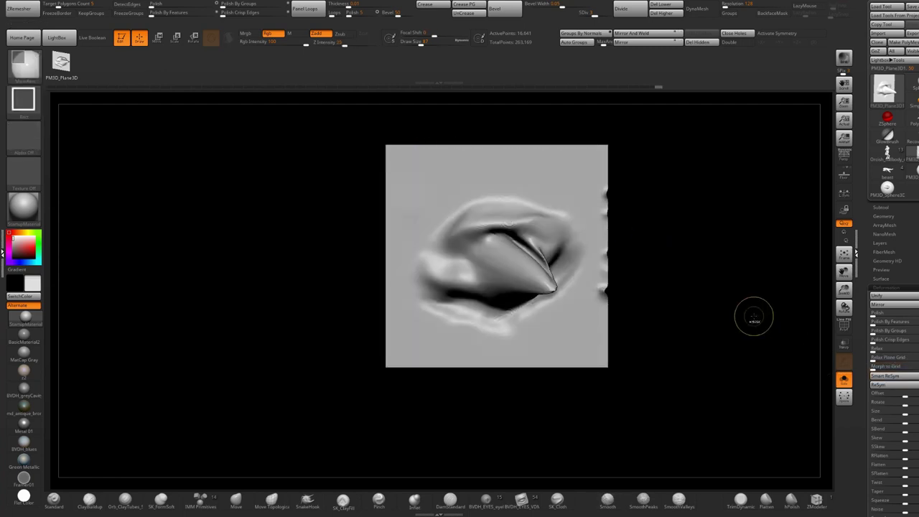
Apply Morph to Grid to flatten the unmasked border of the plane and clear the mask.
left_click(887, 366)
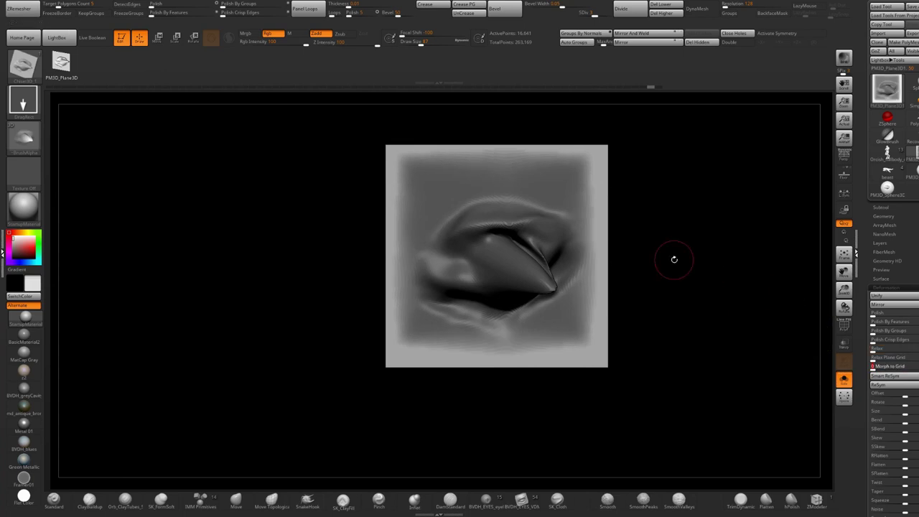
left_click_drag(649, 281, 661, 260, "ctrl")
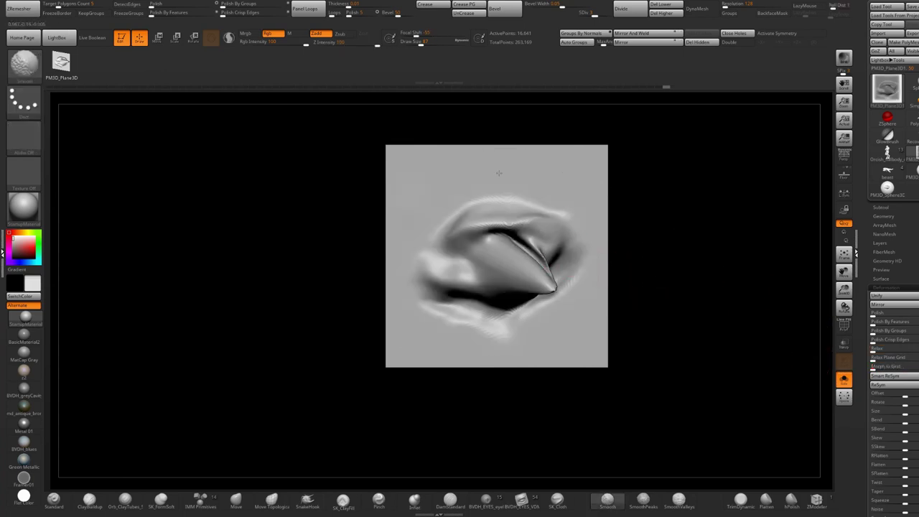
Recreate the custom brush stamp from the cleaned plane and test it in several spots on the sphere.
key("b")
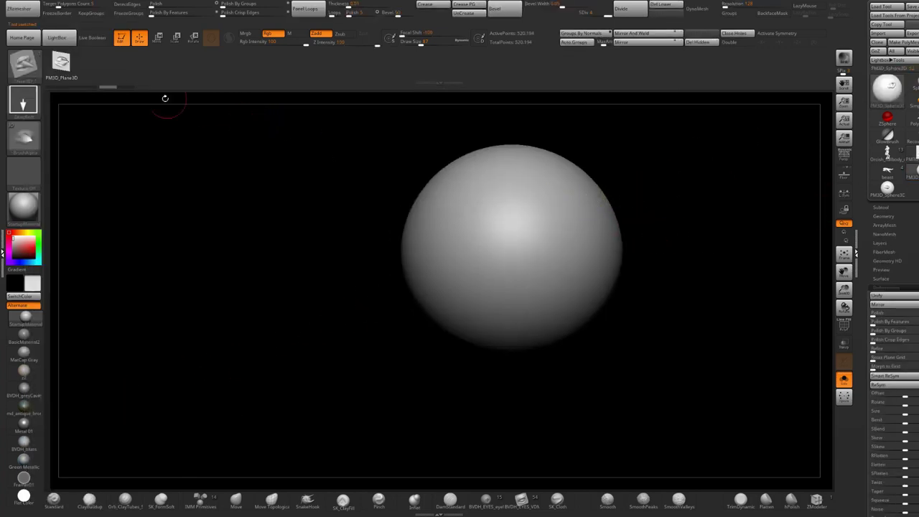
left_click_drag(548, 245, 517, 148)
right_click_drag(517, 148, 527, 185)
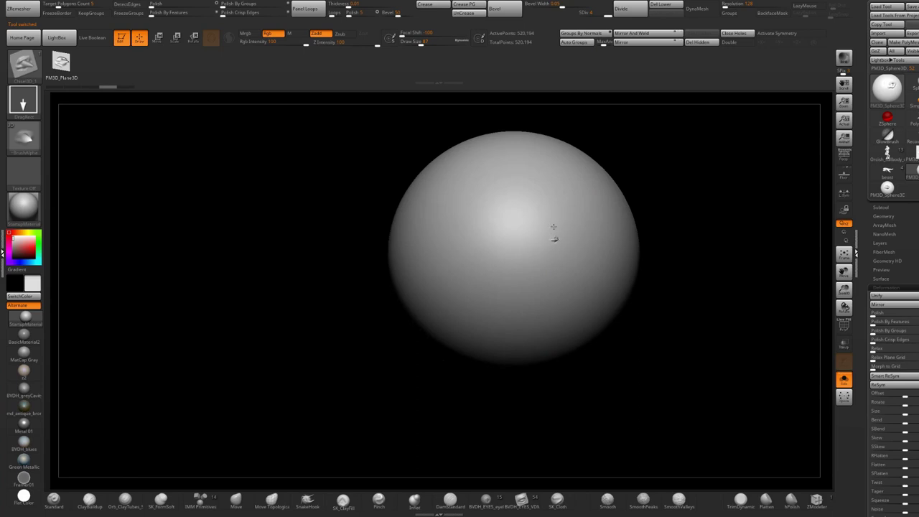
mouse_move(553, 227)
left_mouse_down()
mouse_move(540, 158)
mouse_move(563, 202)
left_mouse_up()
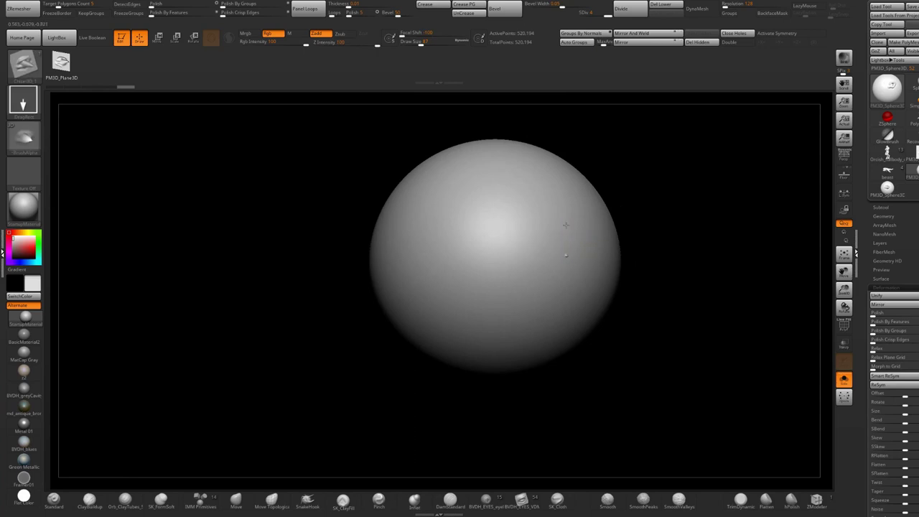
left_click_drag(566, 225, 564, 179)
right_click_drag(624, 248, 592, 261)
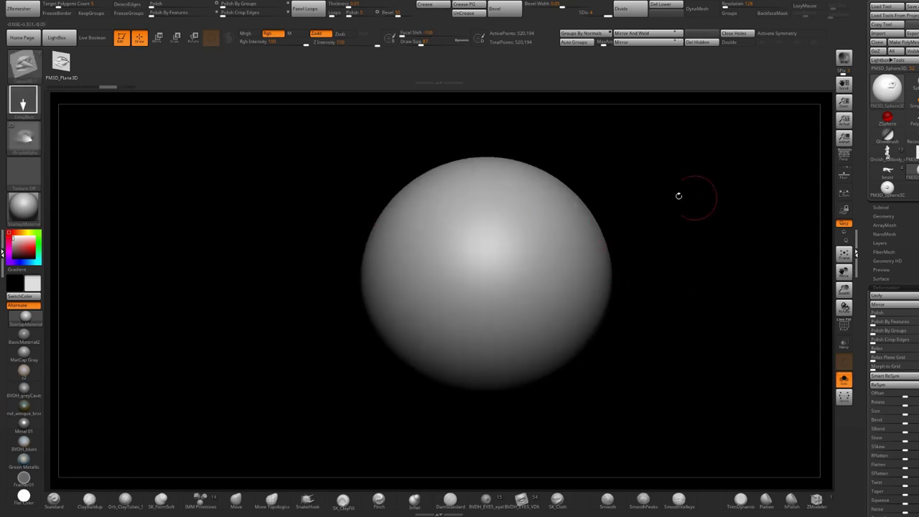
Switch back to the plane, align the view to the front and set Morph to Grid to 100.
left_click(913, 153)
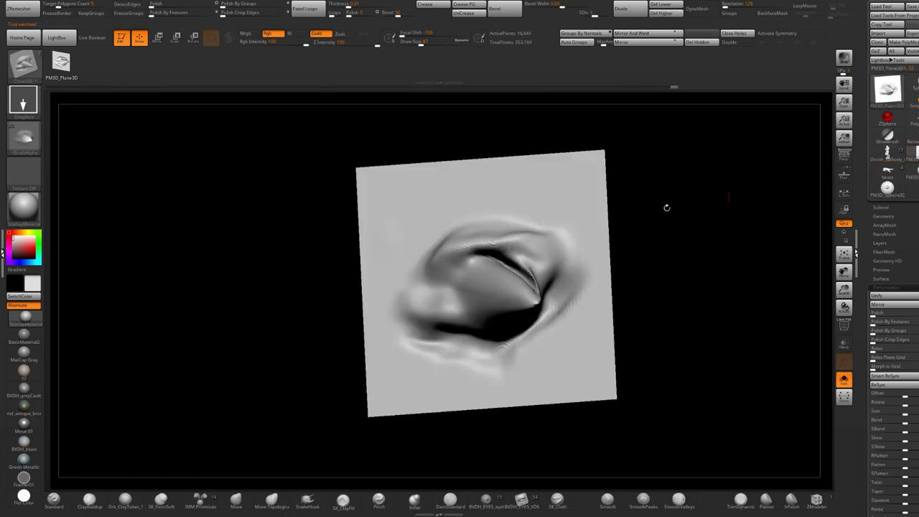
mouse_move(567, 260)
right_mouse_down("shift")
mouse_move(627, 272)
mouse_move(590, 277)
mouse_move(623, 278)
right_mouse_up("shift")
left_click(891, 367)
type("100")
key("Return")
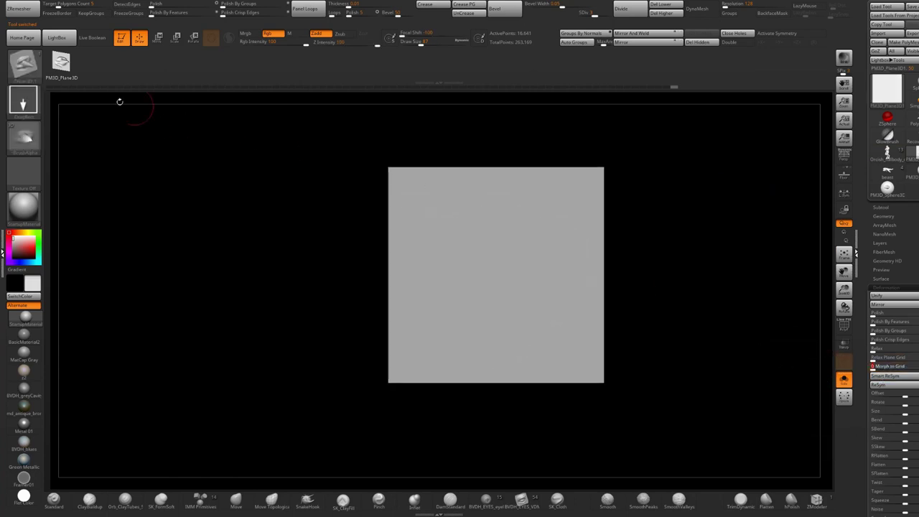
Stamp the eye onto the middle of the flat plane, undoing the first placement and placing it again.
left_click_drag(504, 267, 492, 152)
mouse_move(493, 153)
right_mouse_down()
mouse_move(524, 155)
mouse_move(497, 171)
mouse_move(500, 164)
right_mouse_up()
key("ctrl+z")
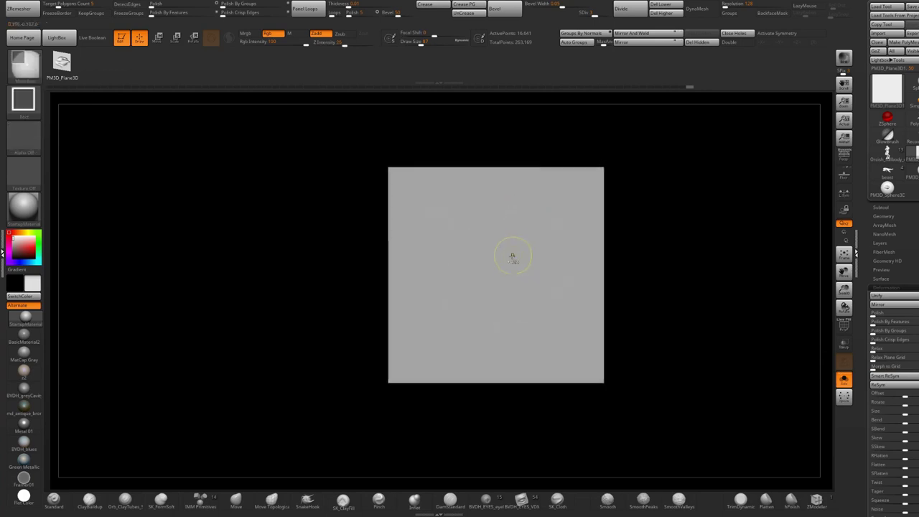
mouse_move(510, 261)
left_mouse_down()
mouse_move(515, 182)
mouse_move(481, 302)
left_mouse_up()
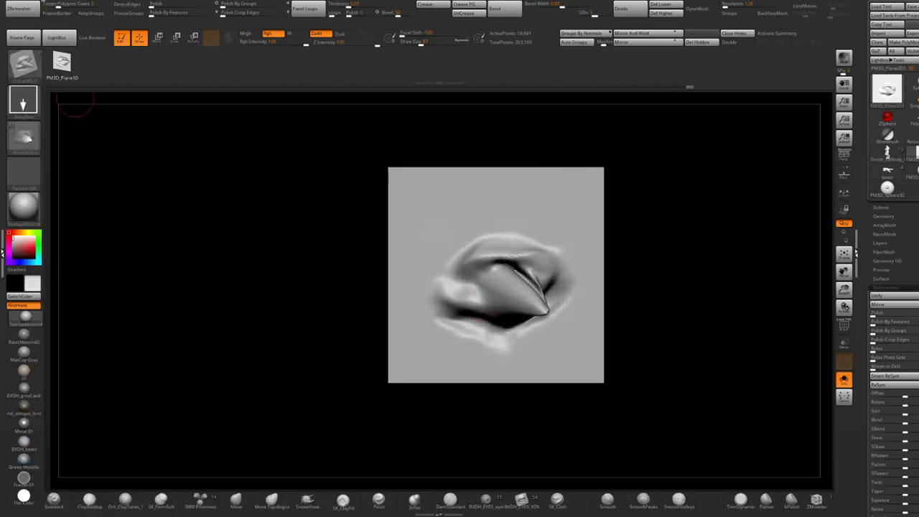
Recreate the brush stamp from the newly stamped plane, test it on the sphere and undo the test.
key("b")
left_click(67, 397)
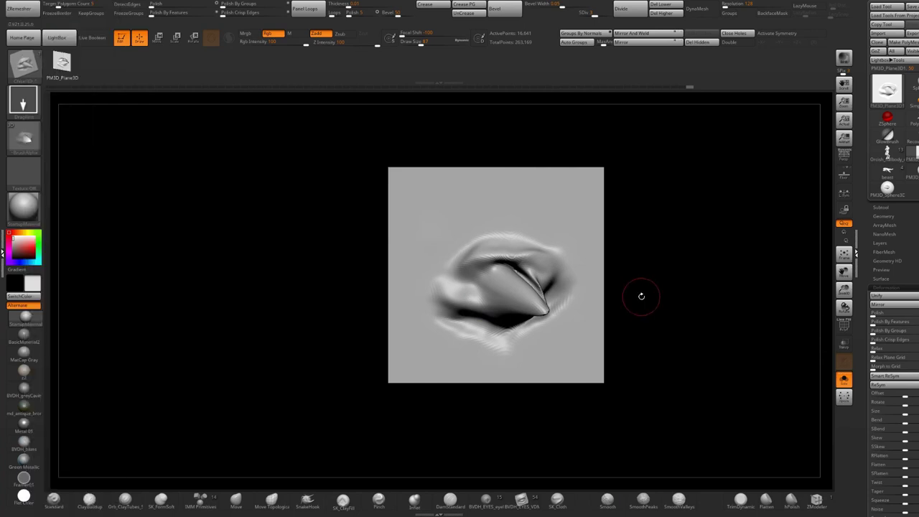
mouse_move(610, 208)
left_mouse_down()
mouse_move(574, 236)
mouse_move(539, 208)
mouse_move(519, 152)
left_mouse_up()
key("ctrl+z")
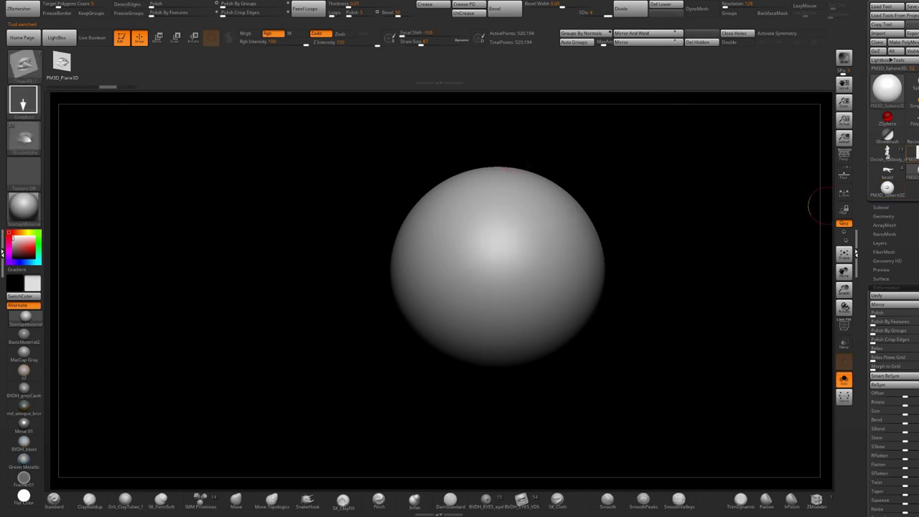
Switch back to the plane and show its polygon wireframe.
left_click(913, 154)
mouse_move(650, 265)
left_mouse_down()
mouse_move(679, 283)
mouse_move(610, 287)
mouse_move(535, 237)
left_mouse_up()
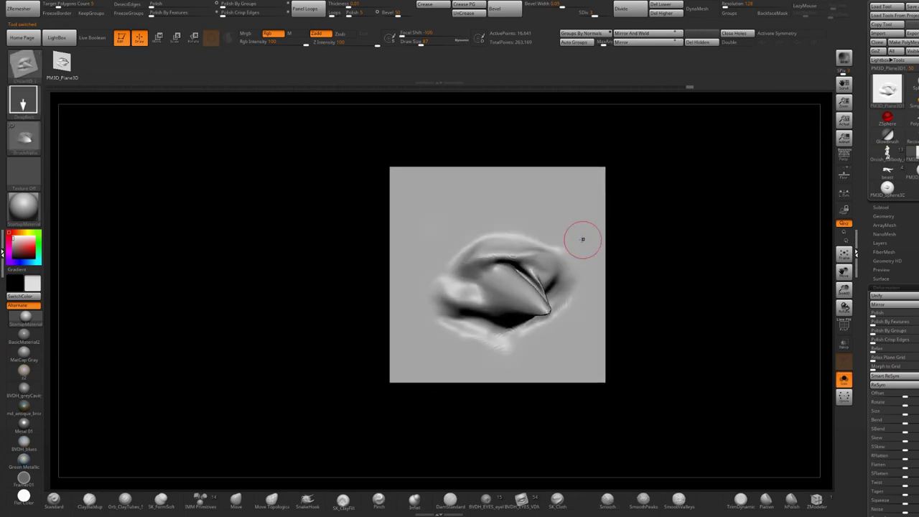
left_click(844, 326)
right_click_drag(592, 243, 560, 214, "ctrl")
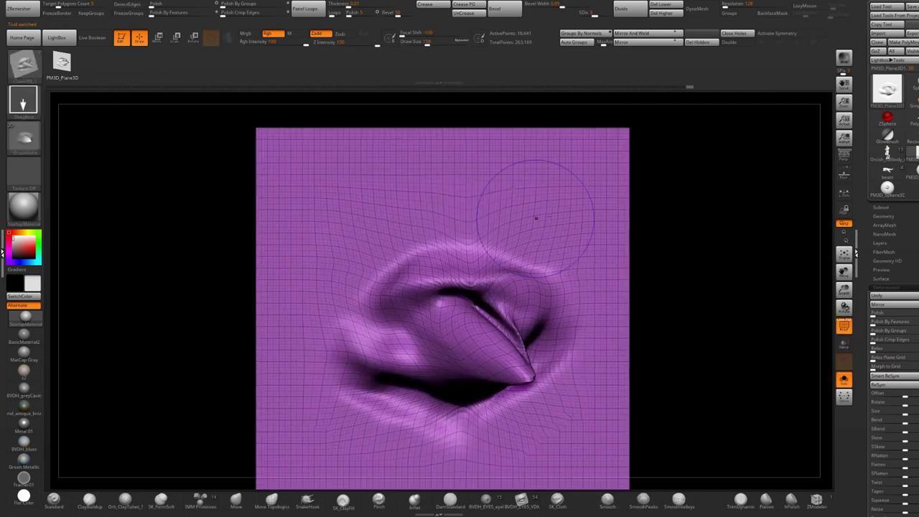
Smooth the distorted grid around the eye toward the plane's edges with a larger brush.
left_click_drag(554, 211, 420, 191, "shift")
key("space")
right_click_drag(431, 301, 429, 223, "alt")
left_click_drag(301, 262, 290, 270, "shift")
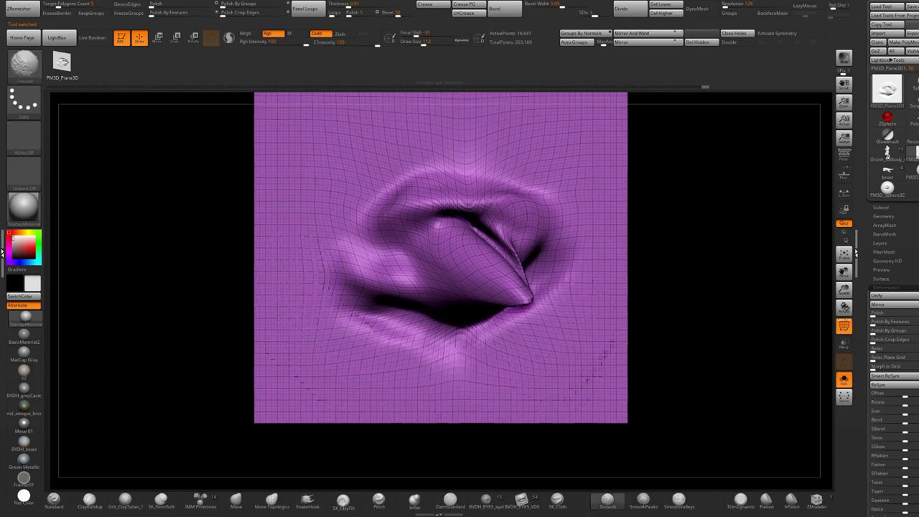
right_click_drag(500, 207, 527, 295, "alt")
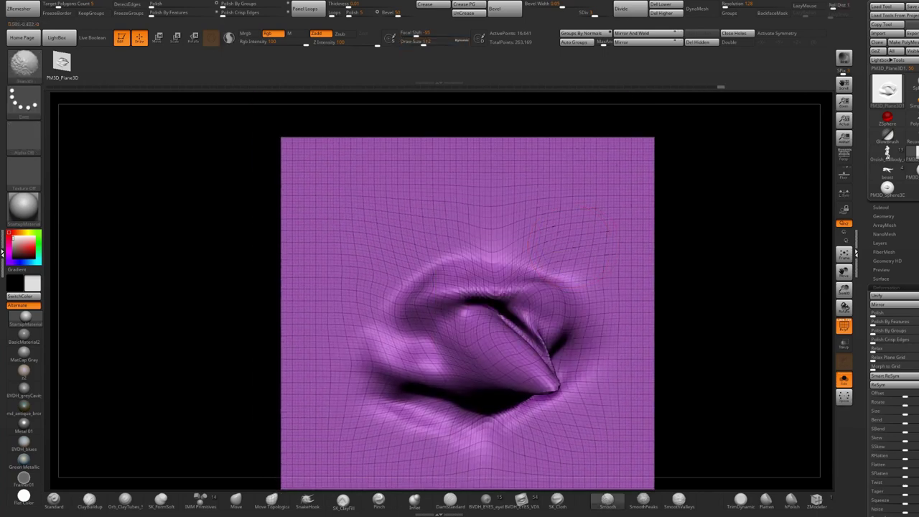
right_click_drag(561, 244, 445, 348, "ctrl")
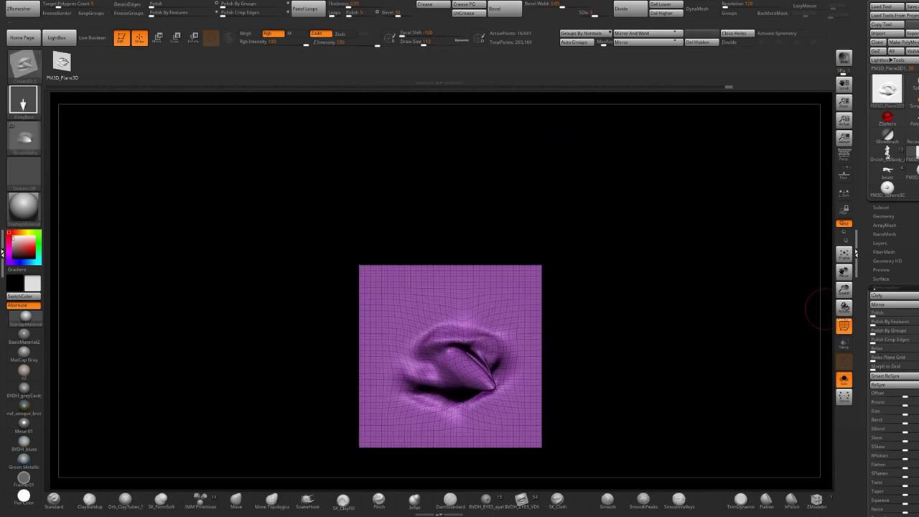
Hide the wireframe and recreate the brush stamp from the smoothed plane.
left_click(845, 329)
right_click_drag(480, 225, 483, 174, "alt")
right_click_drag(482, 175, 284, 102, "ctrl")
key("b")
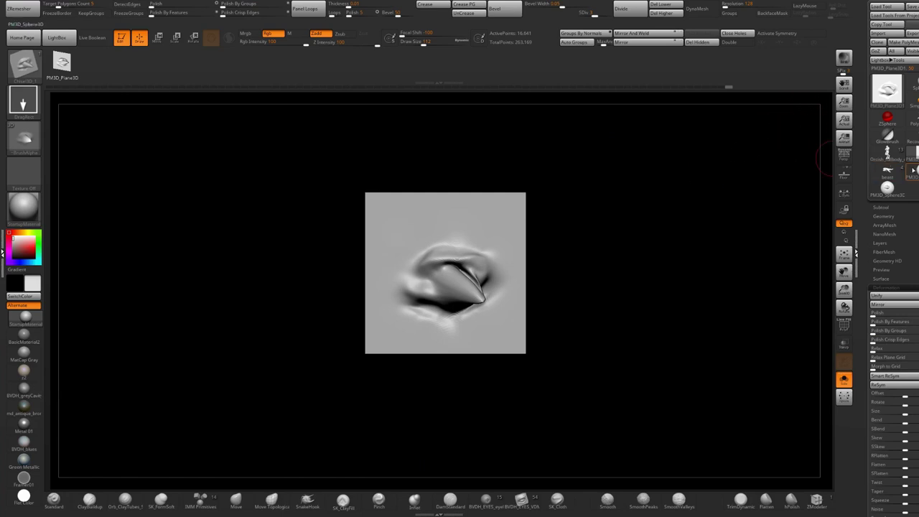
Switch to the sphere, stamp the eye on it, undo the first attempt and place a larger one.
left_click(914, 170)
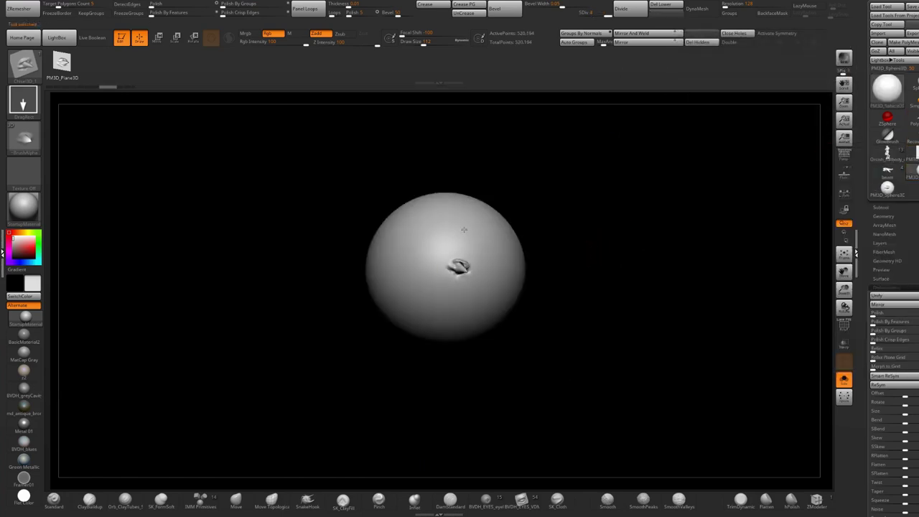
left_click_drag(464, 227, 438, 215)
right_click_drag(437, 218, 494, 249, "ctrl")
key("ctrl+z")
mouse_move(519, 283)
left_mouse_down()
mouse_move(514, 181)
mouse_move(490, 171)
mouse_move(486, 184)
left_mouse_up()
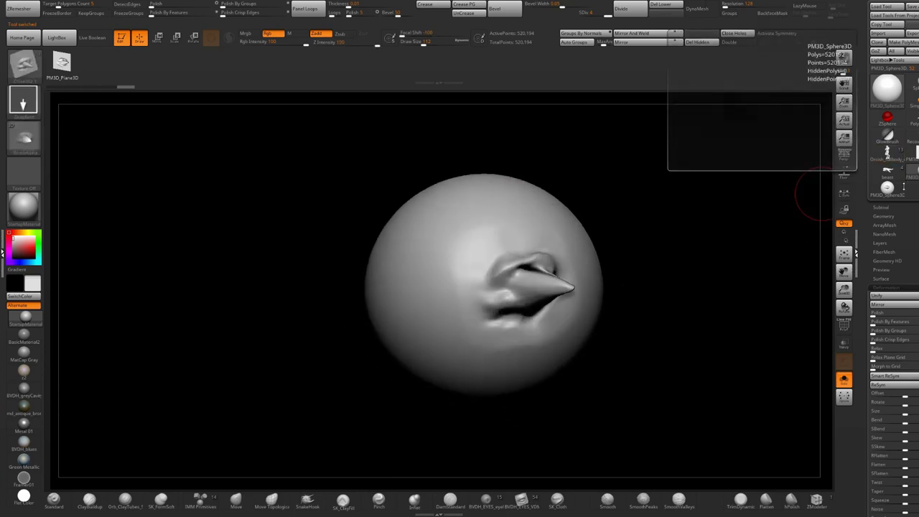
left_click_drag(700, 267, 718, 271)
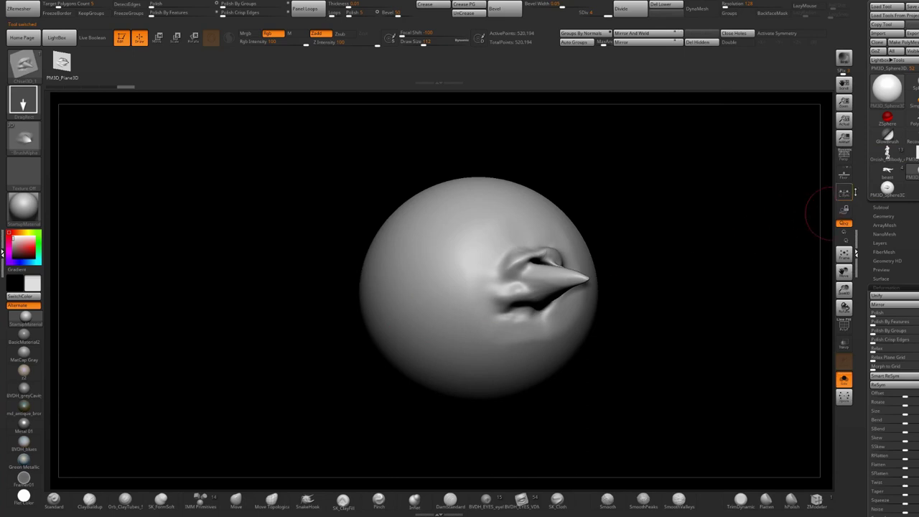
Switch back to the plane, set its subdivision level to 5 and realign the view to the front.
left_click(881, 192)
right_click_drag(531, 245, 545, 251)
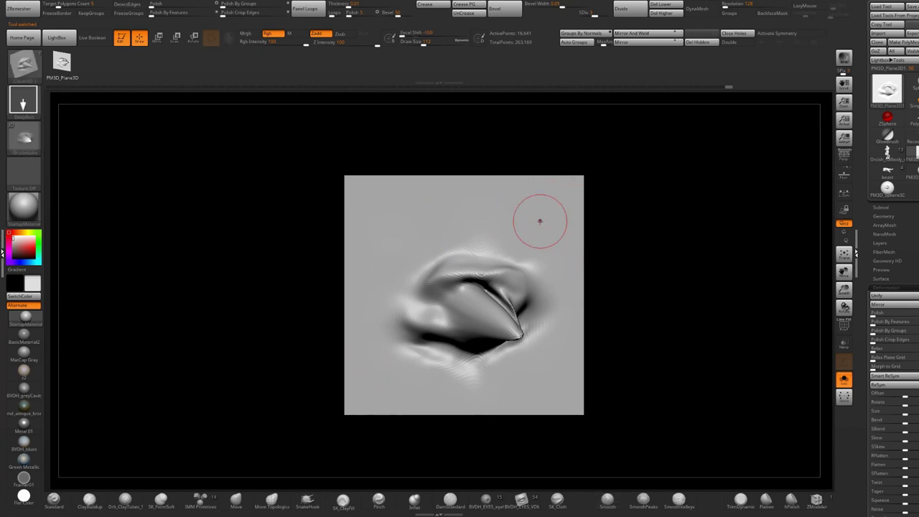
right_click_drag(540, 221, 535, 227)
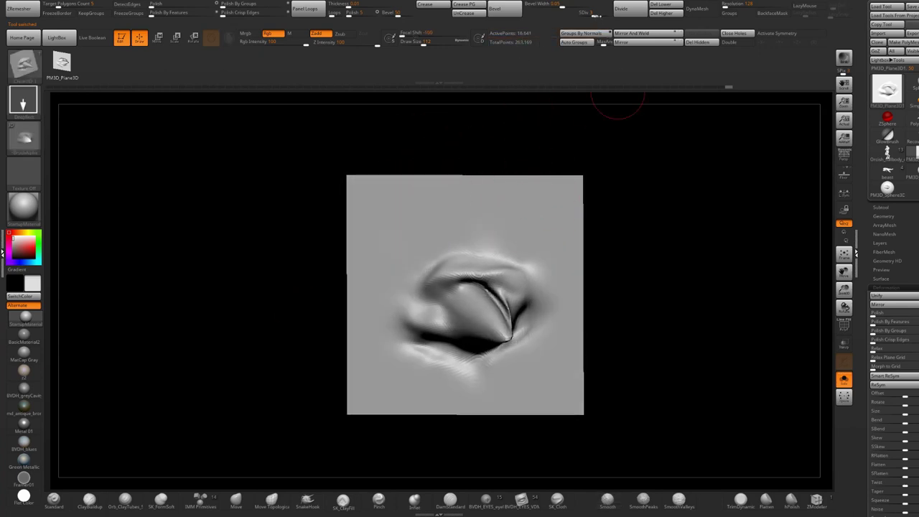
left_click_drag(615, 13, 617, 15)
right_click_drag(512, 213, 520, 226)
key("shift")
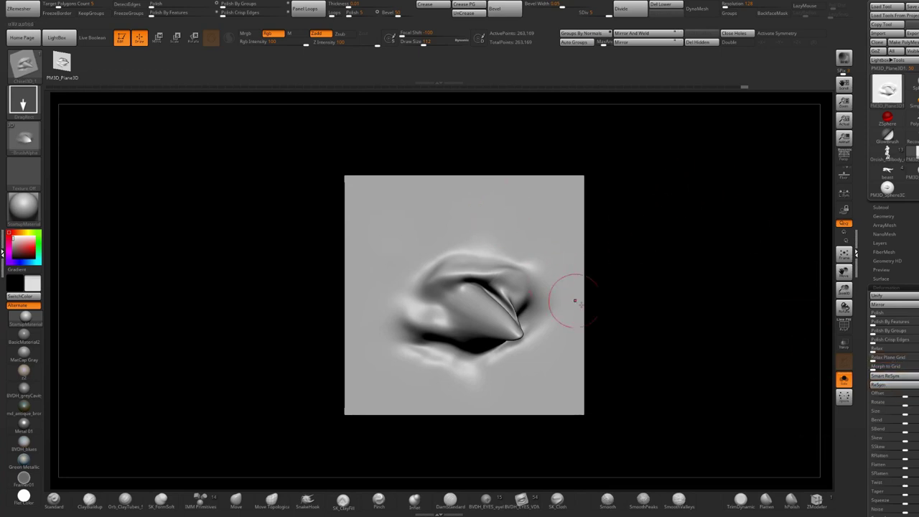
Switch to the star polymesh and append a Plane3D as a new subtool.
left_click_drag(585, 304, 605, 269, "alt")
right_click_drag(591, 254, 574, 269, "ctrl")
right_click_drag(597, 276, 595, 280, "ctrl")
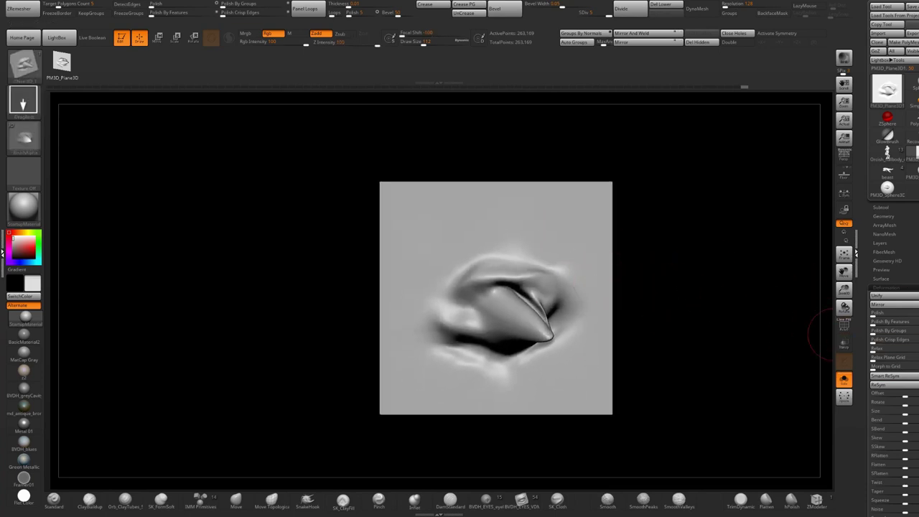
left_click(882, 208)
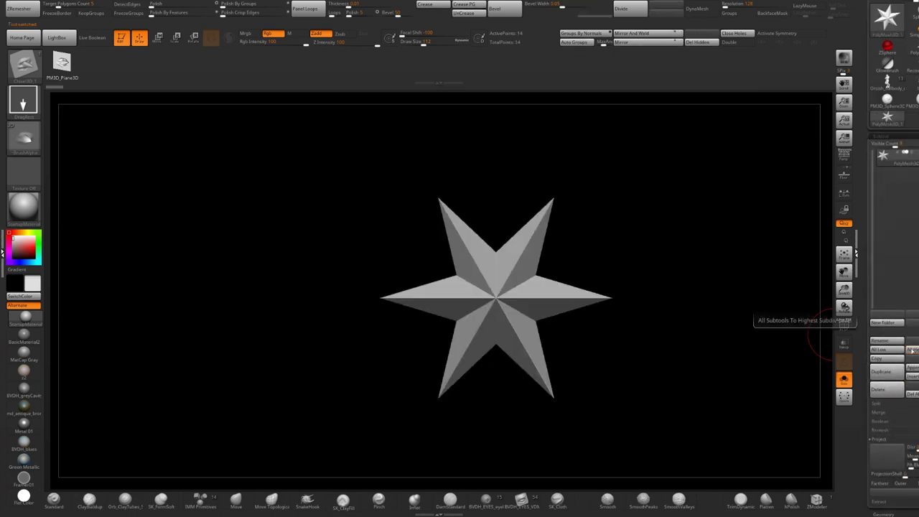
left_click(911, 367)
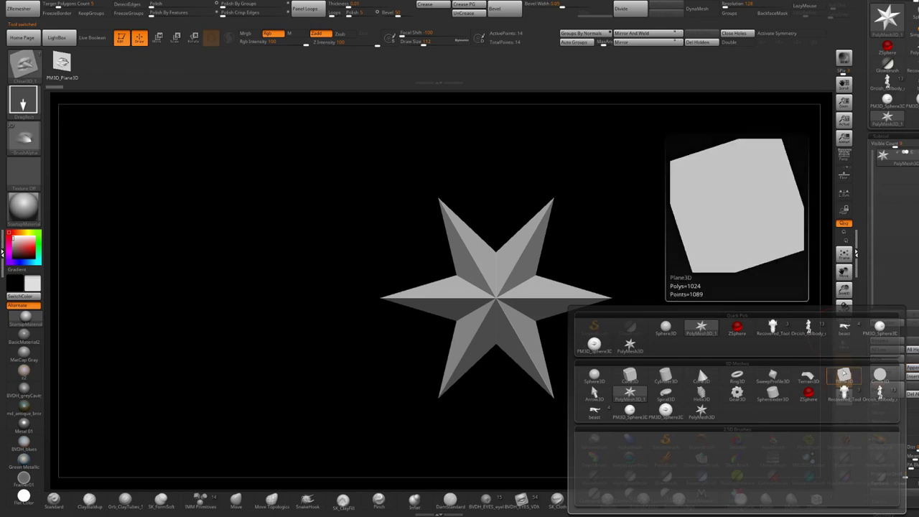
left_click(698, 366)
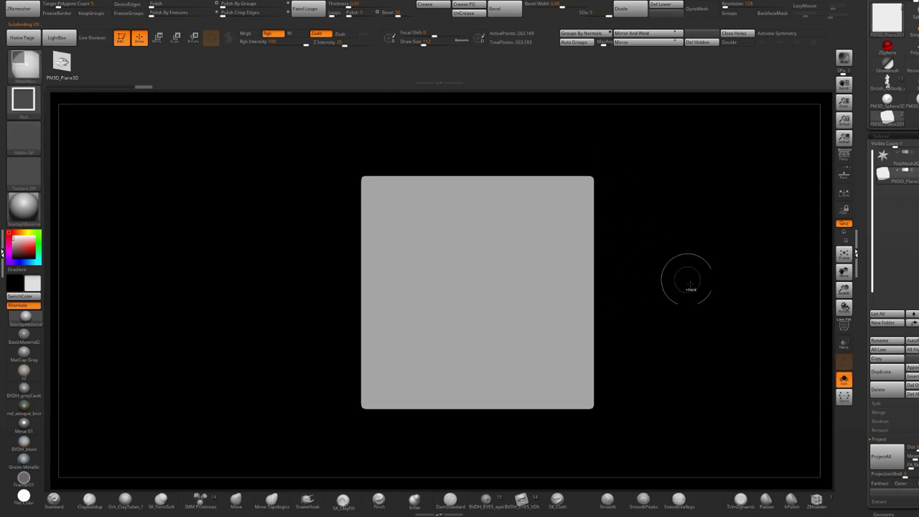
Subdivide the new plane to level 5 and store its flat shape as a morph target.
mouse_move(691, 287)
right_mouse_down("ctrl")
mouse_move(645, 250)
mouse_move(652, 237)
right_mouse_up("ctrl")
right_click_drag(603, 209, 601, 234, "ctrl")
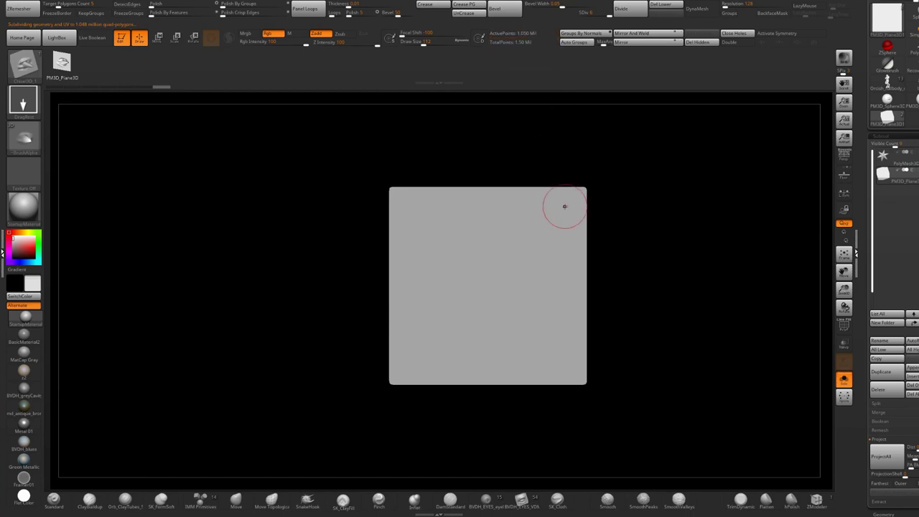
key("ctrl")
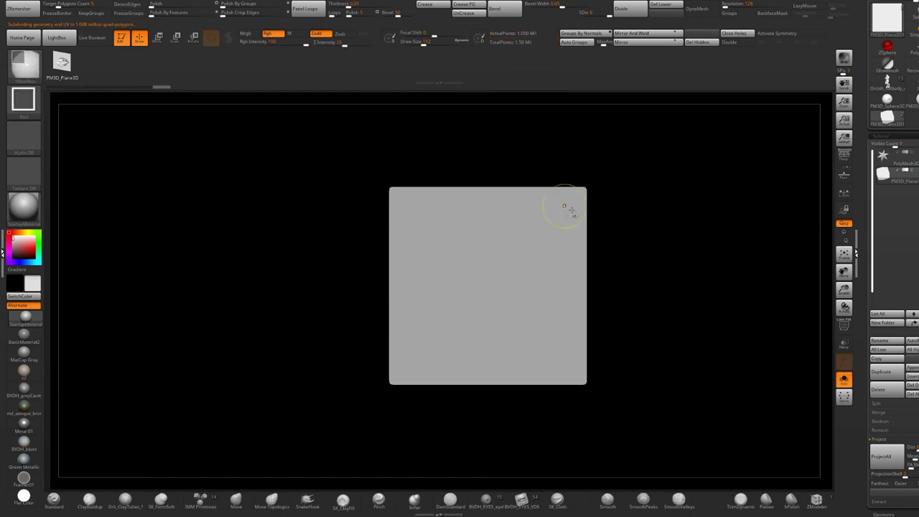
scroll(893, 287, "down", 5)
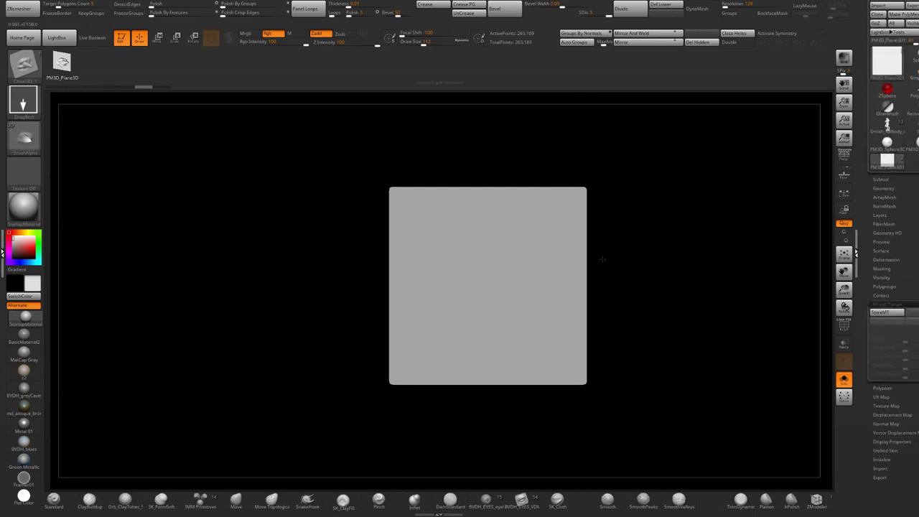
left_click(882, 313)
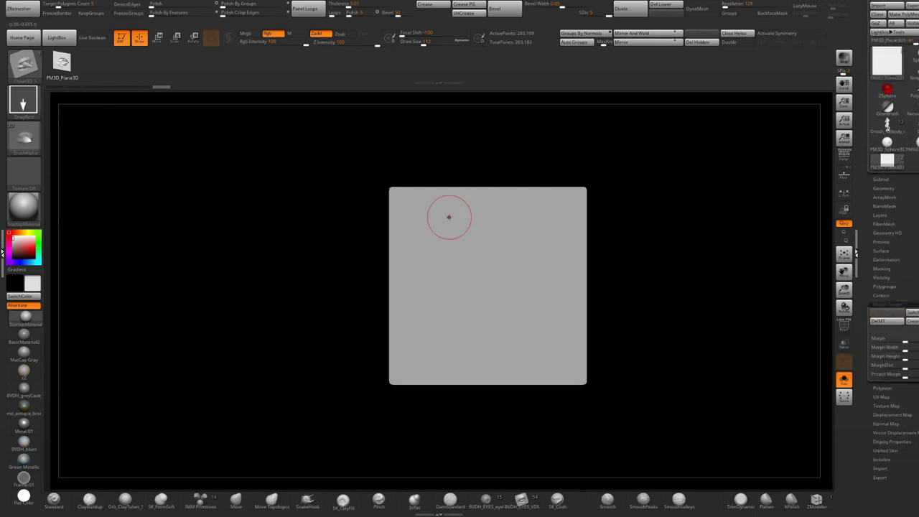
Sculpt rough strokes across the plane and over its side edges with the Orb_ClayTubes brush.
left_click(125, 499)
mouse_move(551, 223)
left_mouse_down()
mouse_move(441, 277)
mouse_move(402, 252)
mouse_move(583, 282)
mouse_move(447, 288)
mouse_move(549, 275)
left_mouse_up()
mouse_move(459, 255)
right_mouse_down()
mouse_move(524, 249)
mouse_move(476, 231)
mouse_move(526, 234)
right_mouse_up()
right_click_drag(526, 235, 494, 234)
mouse_move(558, 262)
right_mouse_down("alt")
mouse_move(519, 234)
mouse_move(560, 250)
right_mouse_up("alt")
mouse_move(390, 249)
left_mouse_down()
mouse_move(319, 250)
mouse_move(344, 314)
mouse_move(386, 324)
left_mouse_up()
Restore the plane's border to the stored flat shape with the Morph brush.
left_click(27, 66)
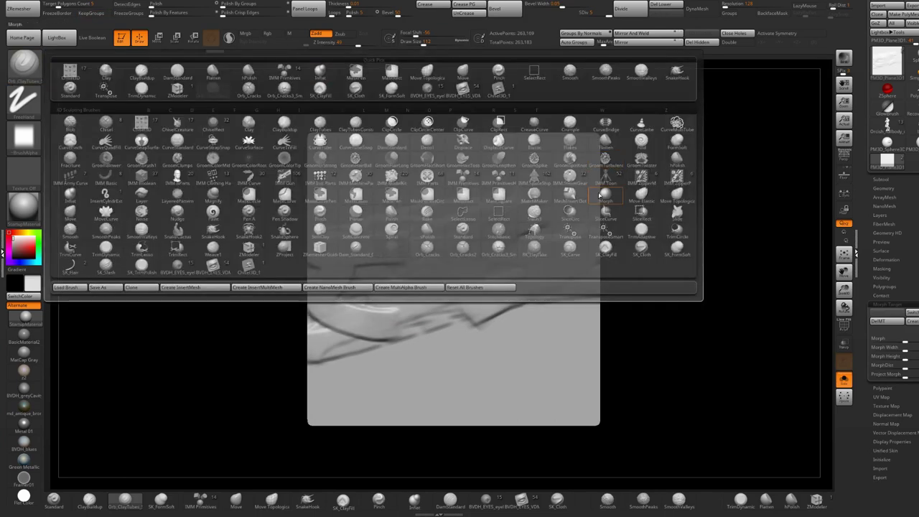
left_click(602, 197)
left_click_drag(596, 273, 590, 316)
mouse_move(319, 188)
left_mouse_down()
mouse_move(311, 284)
mouse_move(321, 388)
left_mouse_up()
left_click_drag(514, 412, 591, 267)
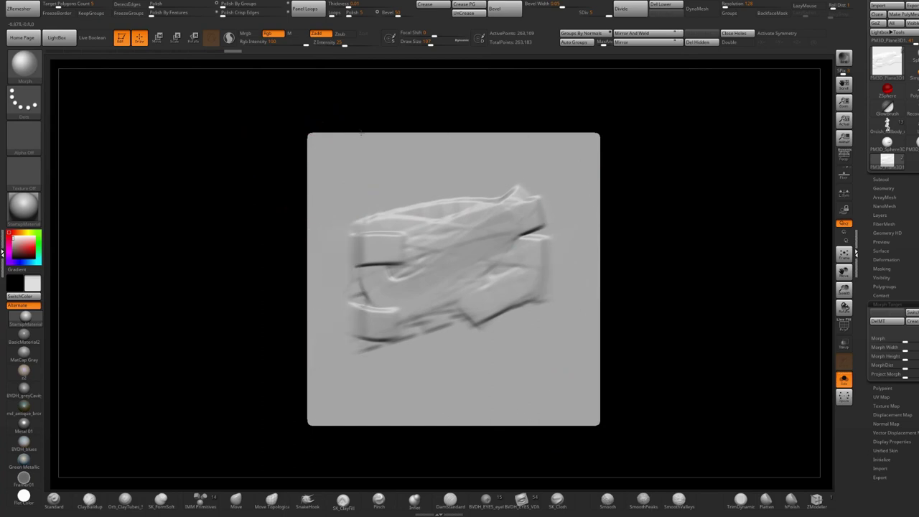
Brush the middle of the sculpted strokes back to the flat shape with the Morph brush and open the Deformation settings.
right_click_drag(411, 331, 412, 292, "ctrl")
right_click(412, 292)
mouse_move(470, 248)
left_mouse_down()
mouse_move(405, 280)
mouse_move(474, 287)
mouse_move(460, 295)
mouse_move(447, 283)
mouse_move(460, 267)
left_mouse_up()
mouse_move(432, 276)
right_mouse_down()
mouse_move(474, 273)
mouse_move(436, 266)
right_mouse_up()
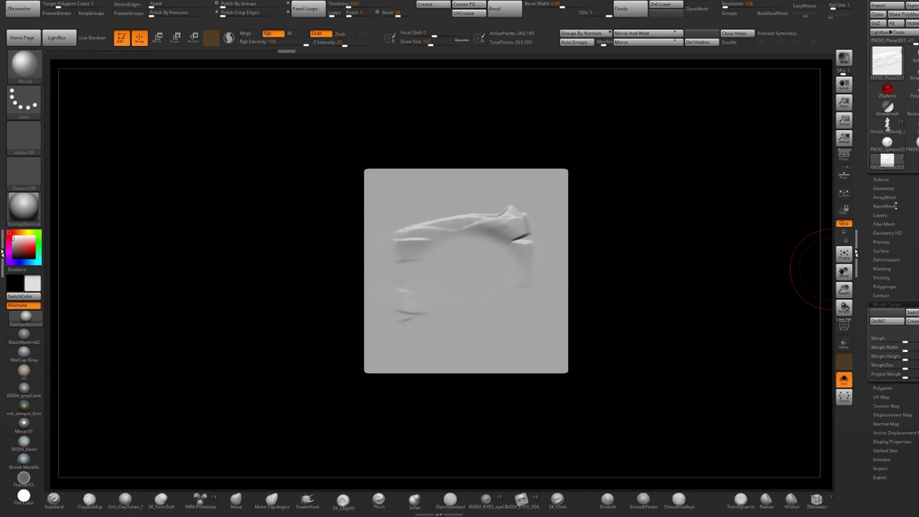
left_click(897, 260)
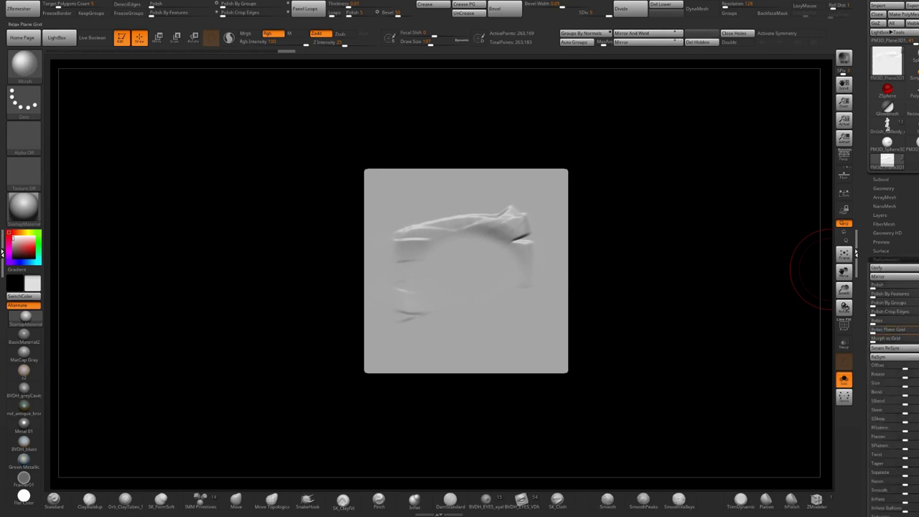